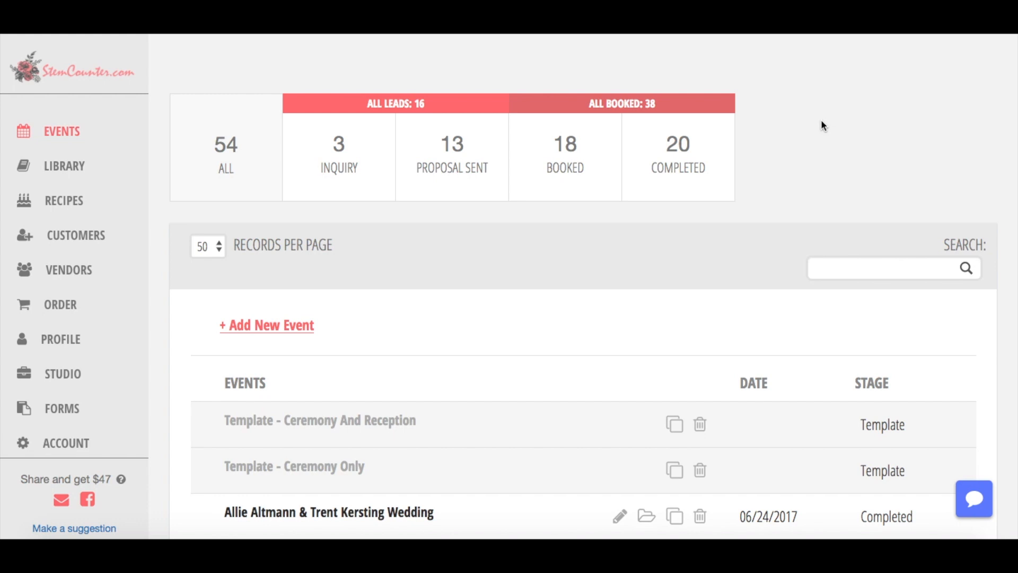
Open the sidebar's Forms section in a new browser tab, keeping the events overview.
{"action": "scroll", "coordinate": [821, 126], "scroll_direction": "down", "scroll_amount": 1}
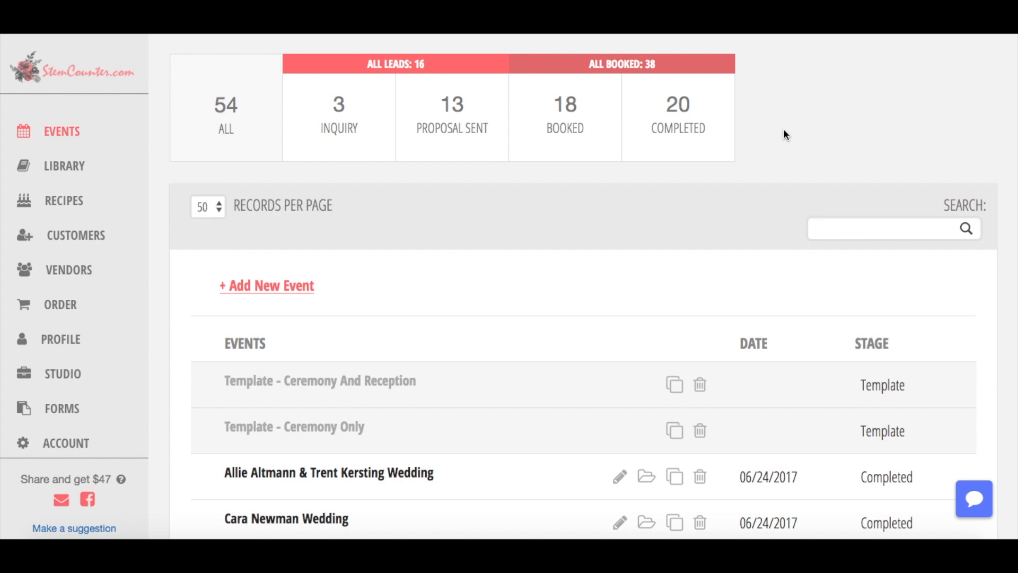
{"action": "right_click", "coordinate": [78, 415]}
{"action": "left_click", "coordinate": [133, 311]}
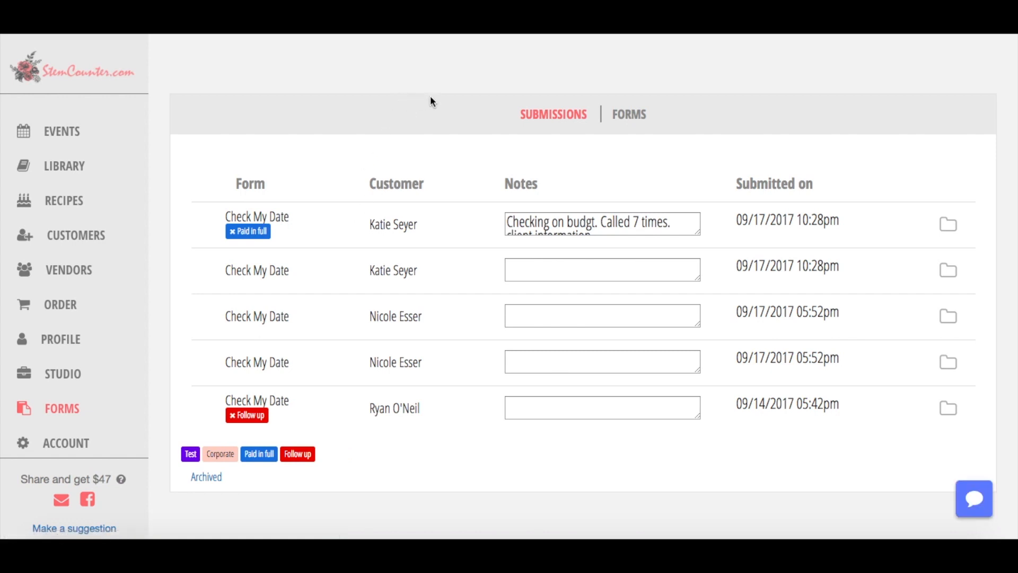
Switch from Submissions to the Forms list and open the Check My Date form.
{"action": "left_click", "coordinate": [640, 115]}
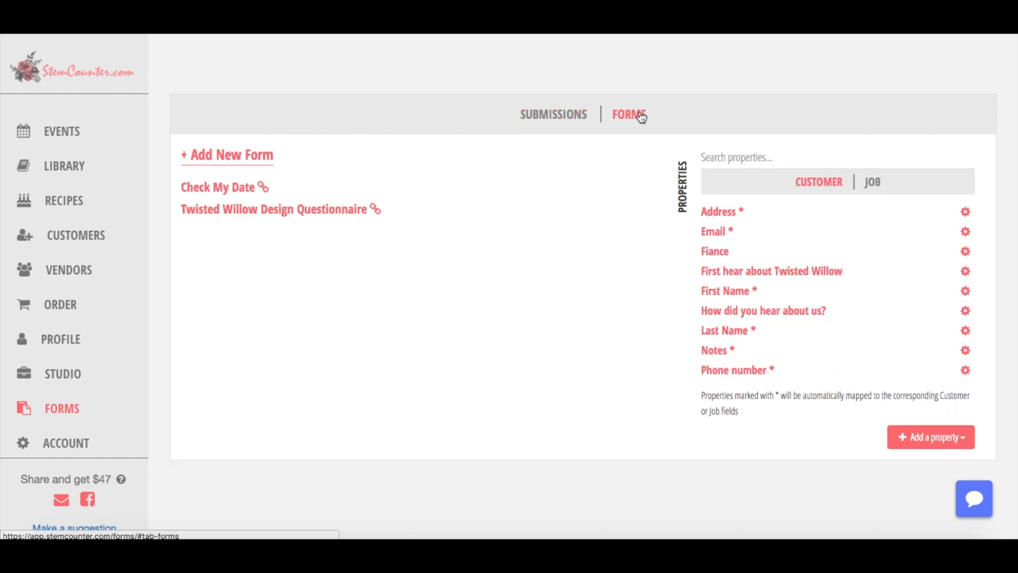
{"action": "left_click", "coordinate": [266, 190]}
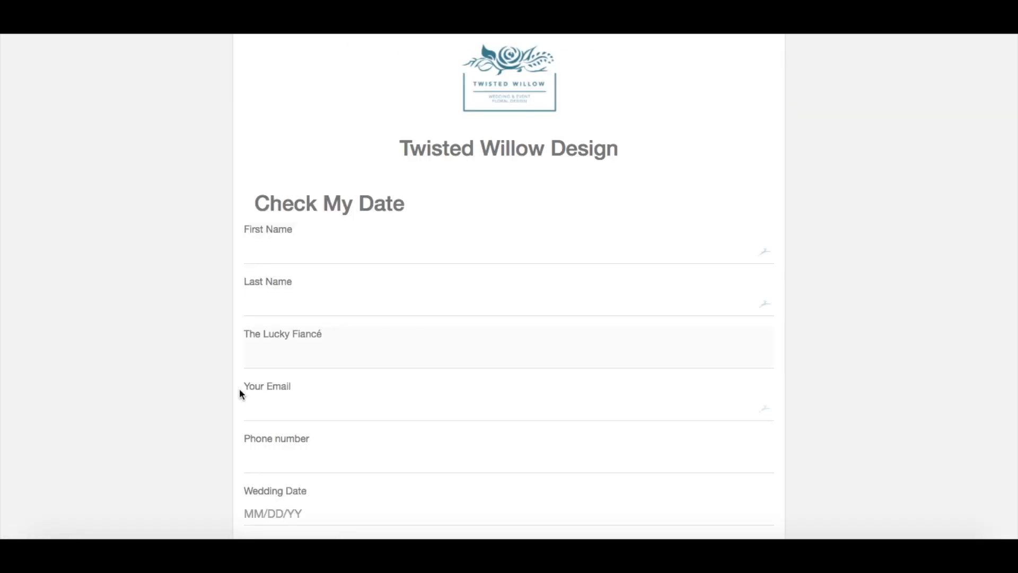
Scroll through the Check My Date form preview to review its questions.
{"action": "scroll", "coordinate": [178, 407], "scroll_direction": "down", "scroll_amount": 1}
{"action": "scroll", "coordinate": [177, 407], "scroll_direction": "up", "scroll_amount": 1}
{"action": "scroll", "coordinate": [338, 181], "scroll_direction": "down", "scroll_amount": 15}
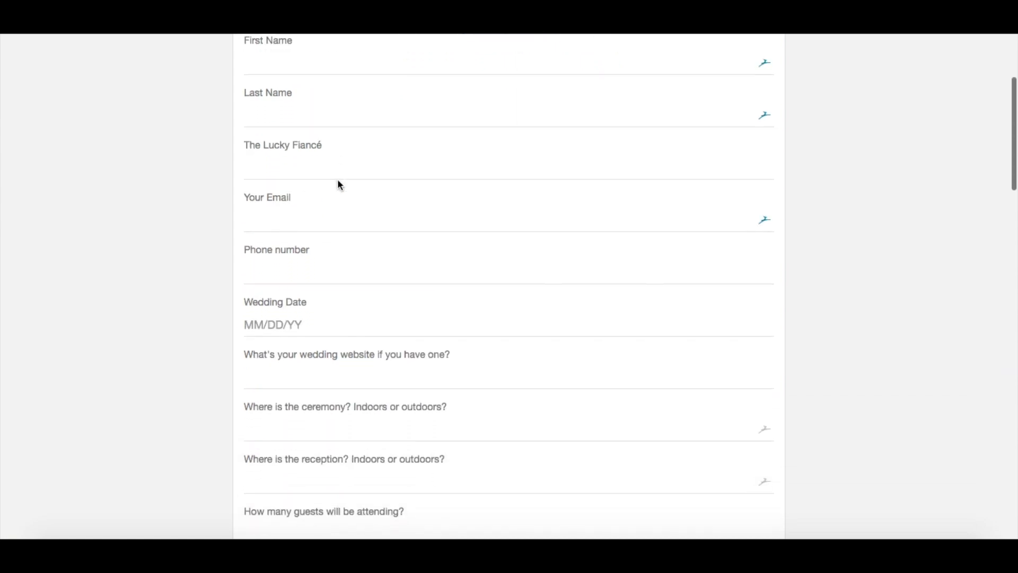
{"action": "scroll", "coordinate": [339, 184], "scroll_direction": "down", "scroll_amount": 10}
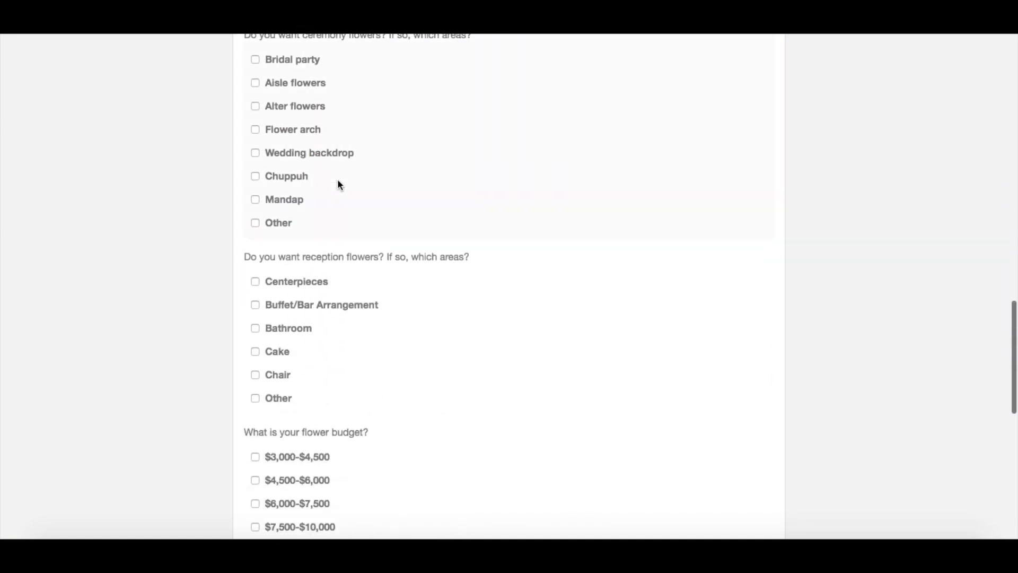
{"action": "scroll", "coordinate": [338, 182], "scroll_direction": "down", "scroll_amount": 3}
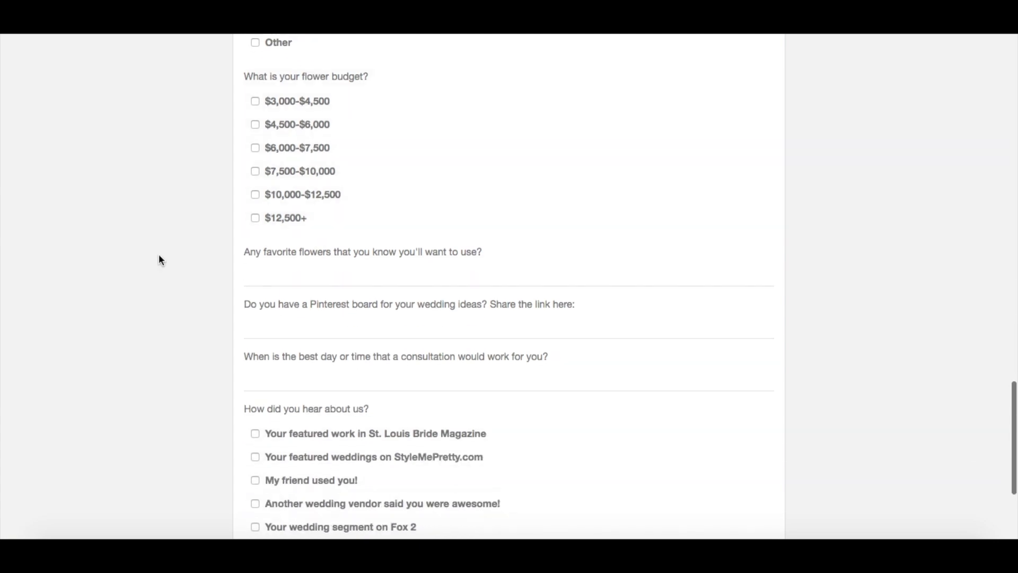
{"action": "scroll", "coordinate": [159, 256], "scroll_direction": "down", "scroll_amount": 4}
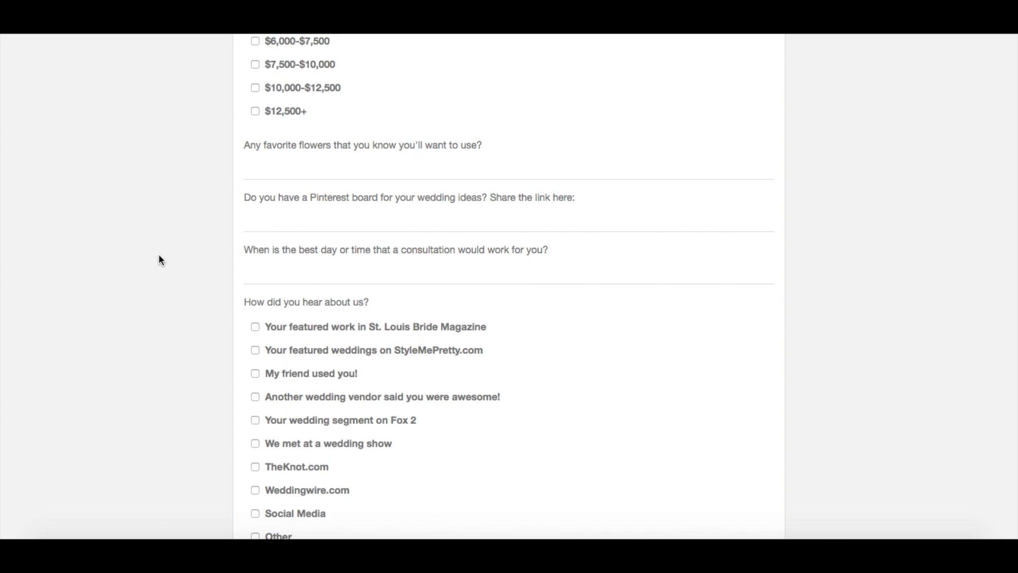
{"action": "scroll", "coordinate": [159, 257], "scroll_direction": "down", "scroll_amount": 3}
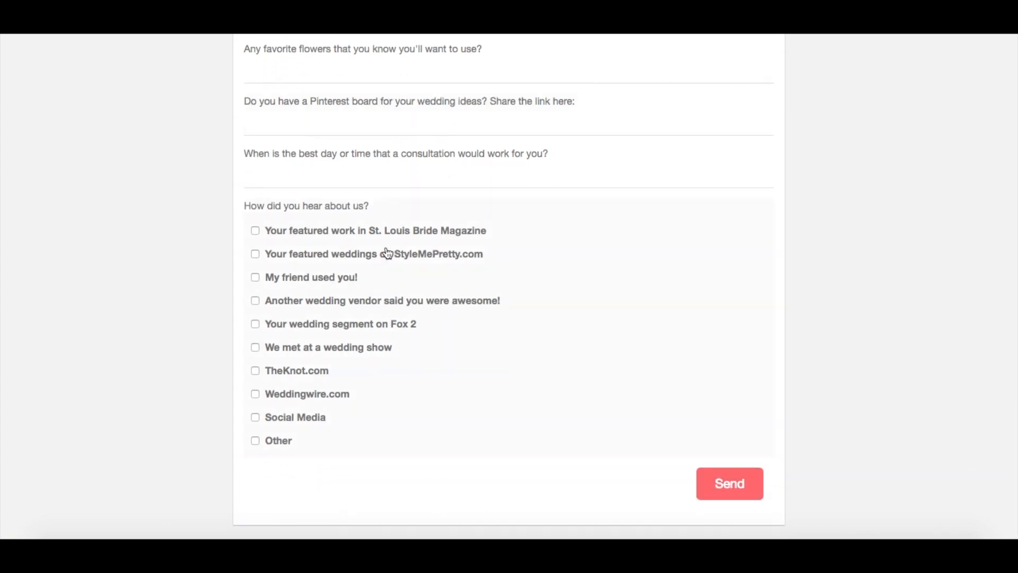
{"action": "scroll", "coordinate": [157, 180], "scroll_direction": "up", "scroll_amount": 6}
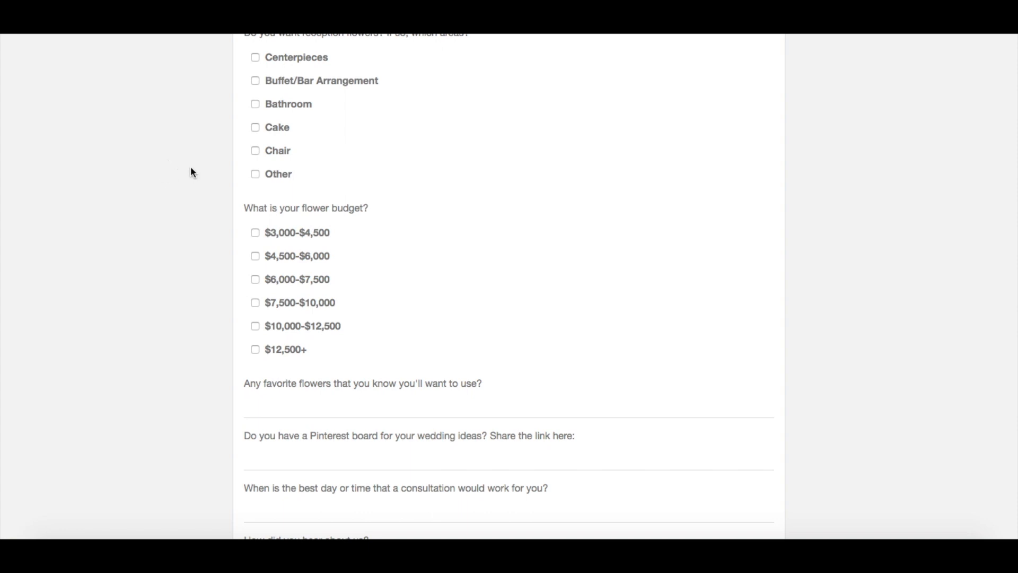
{"action": "scroll", "coordinate": [202, 154], "scroll_direction": "up", "scroll_amount": 3}
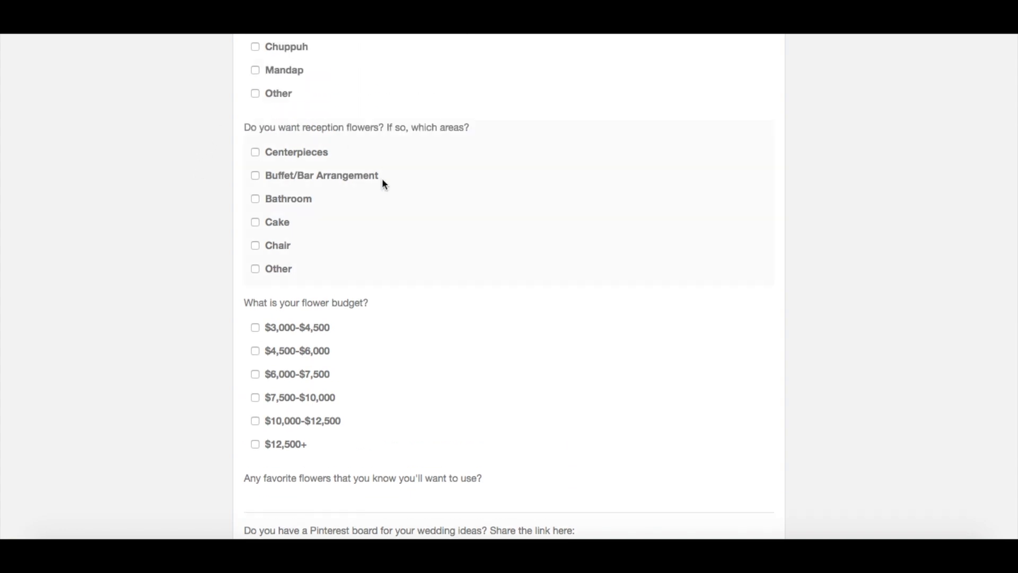
{"action": "scroll", "coordinate": [376, 162], "scroll_direction": "up", "scroll_amount": 10}
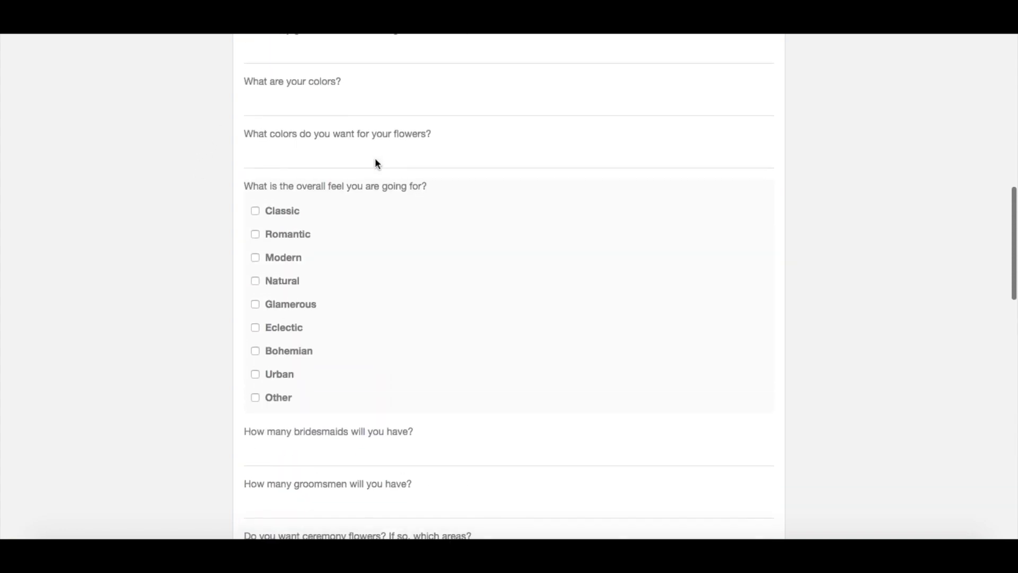
Try the flower colours question and tick Classic and Romantic as the overall feel.
{"action": "left_click", "coordinate": [336, 162]}
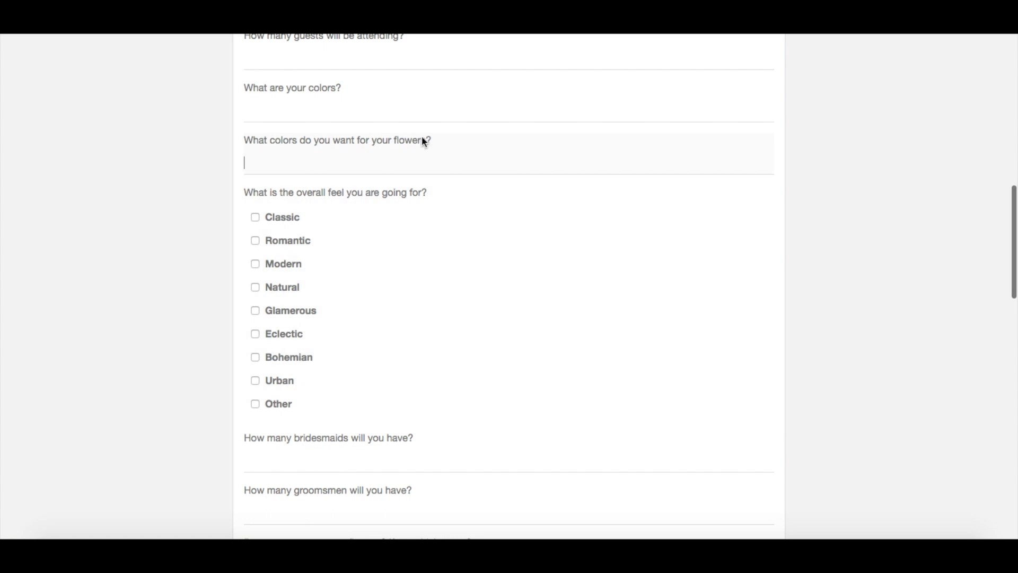
{"action": "left_click", "coordinate": [255, 218]}
{"action": "left_click", "coordinate": [255, 240]}
{"action": "scroll", "coordinate": [312, 379], "scroll_direction": "down", "scroll_amount": 10}
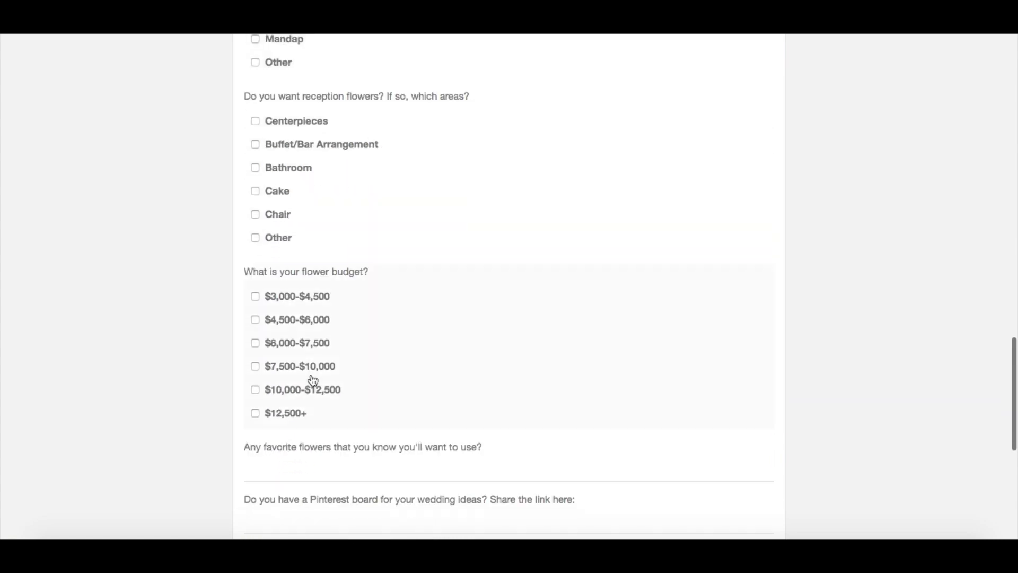
{"action": "scroll", "coordinate": [348, 264], "scroll_direction": "up", "scroll_amount": 15}
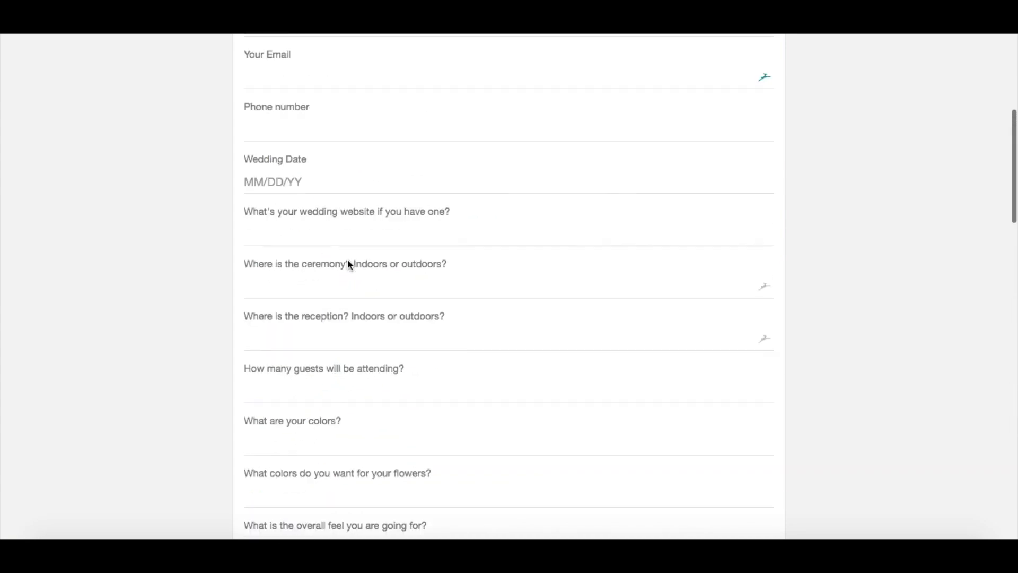
{"action": "scroll", "coordinate": [348, 264], "scroll_direction": "up", "scroll_amount": 5}
{"action": "scroll", "coordinate": [348, 264], "scroll_direction": "down", "scroll_amount": 2}
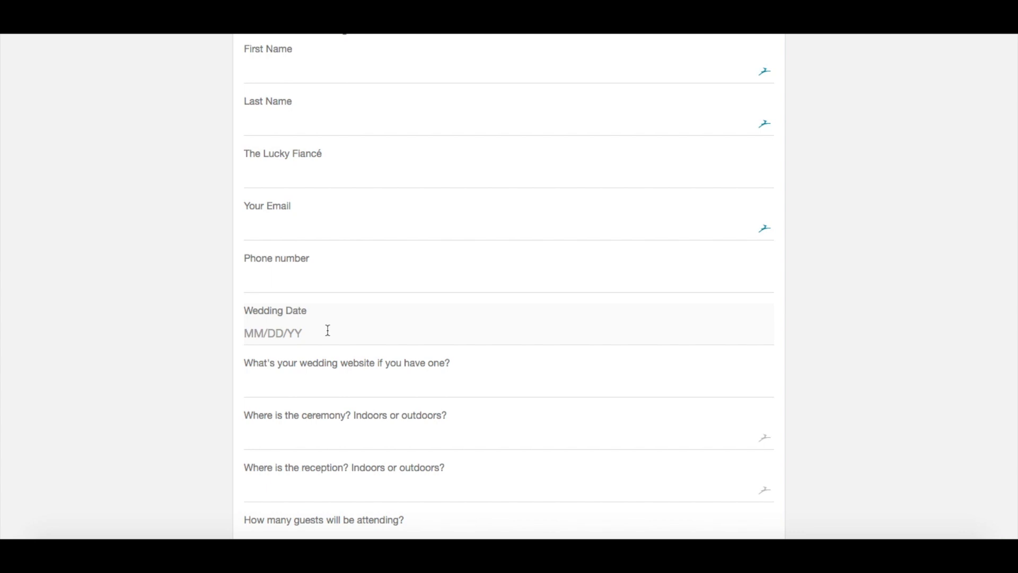
{"action": "scroll", "coordinate": [328, 331], "scroll_direction": "up", "scroll_amount": 3}
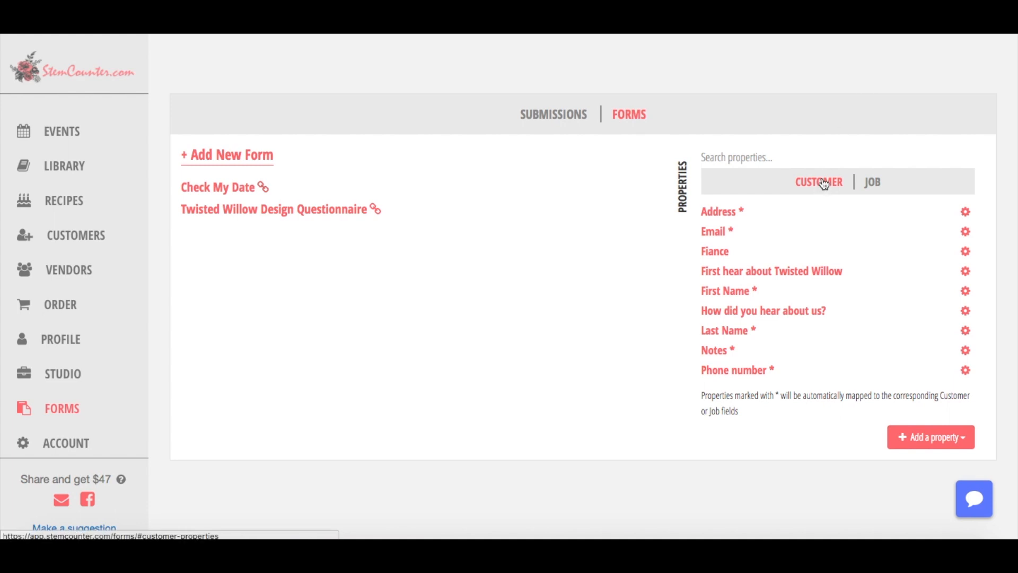
Compare Customer and Job properties, ending on the Job list with Budget, Date, Venue and Wedding Date.
{"action": "left_click", "coordinate": [870, 183]}
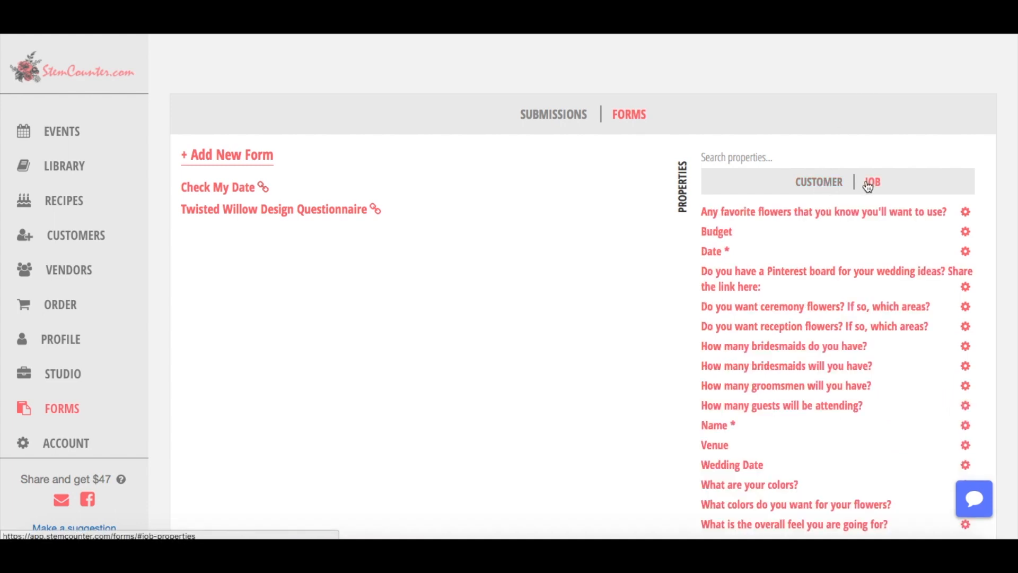
{"action": "left_click", "coordinate": [839, 185]}
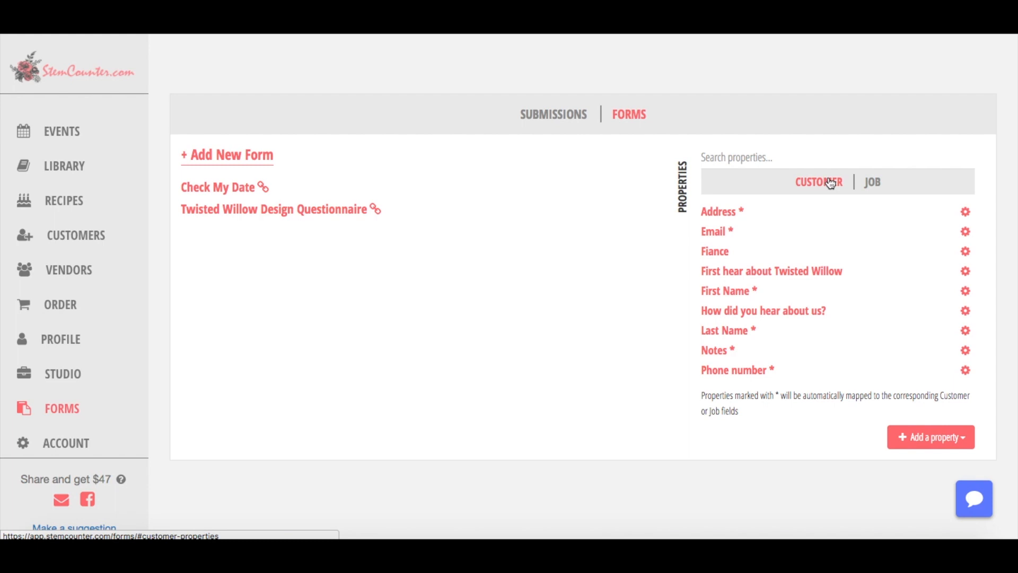
{"action": "left_click", "coordinate": [866, 182]}
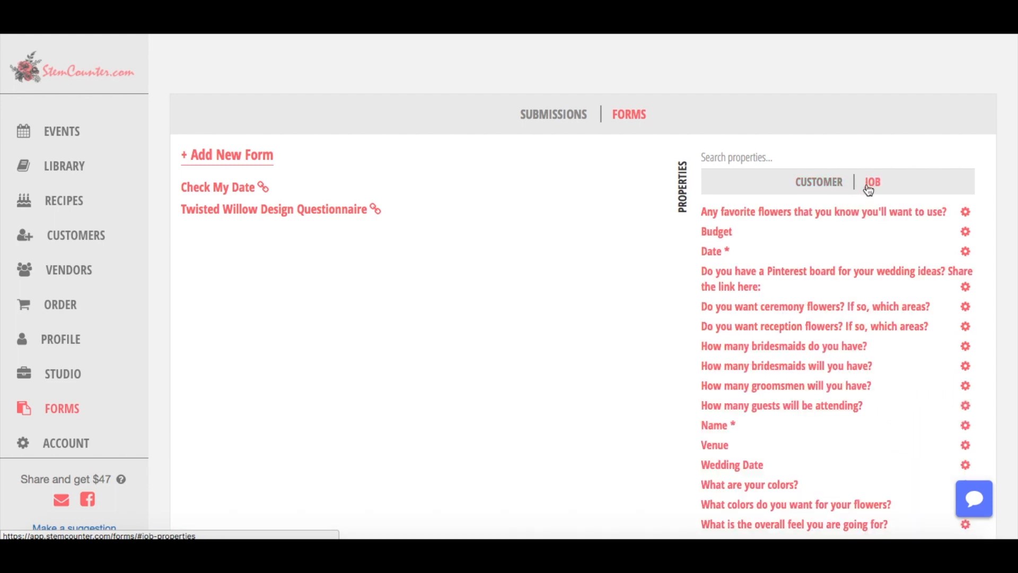
{"action": "scroll", "coordinate": [822, 339], "scroll_direction": "down", "scroll_amount": 1}
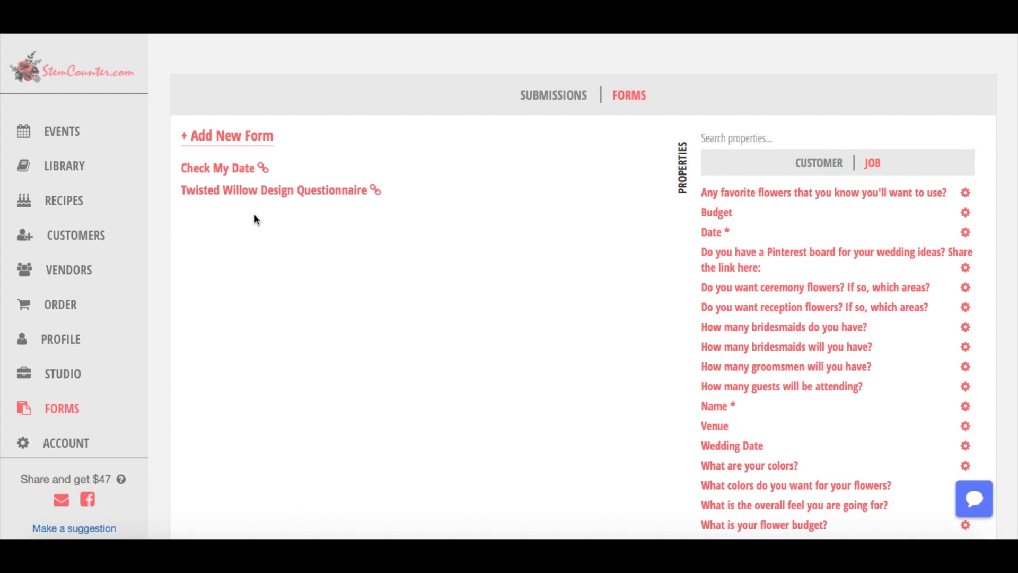
{"action": "left_click", "coordinate": [828, 163]}
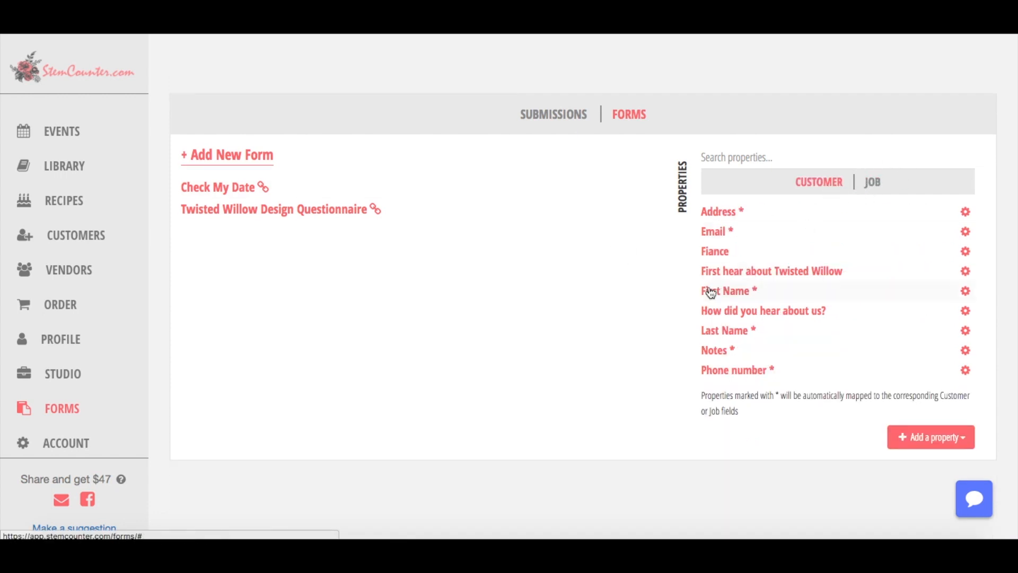
{"action": "left_click", "coordinate": [876, 185]}
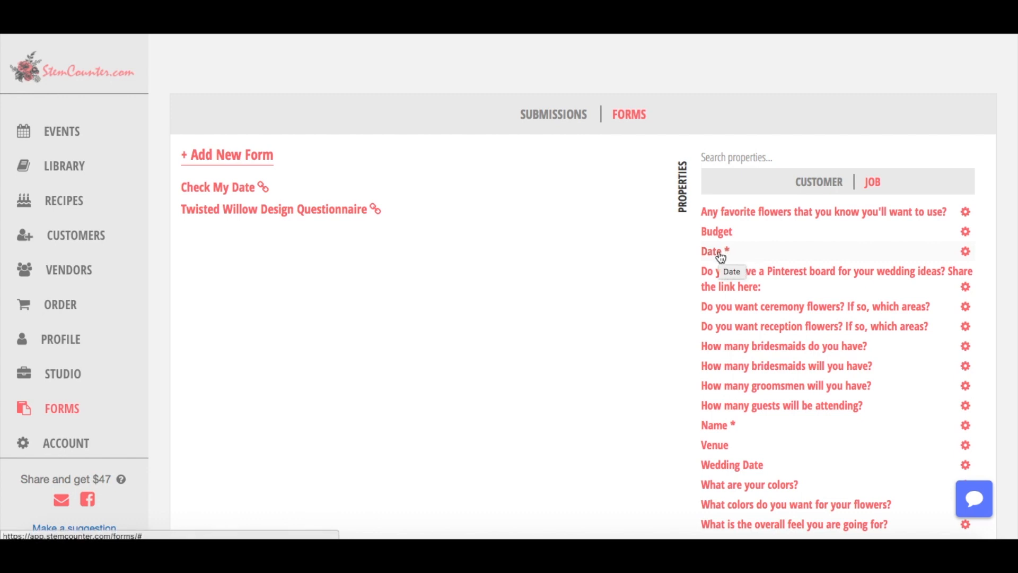
Create a new form titled 'Stemcounter Testing Form' and add the Date * job property.
{"action": "left_click", "coordinate": [237, 156]}
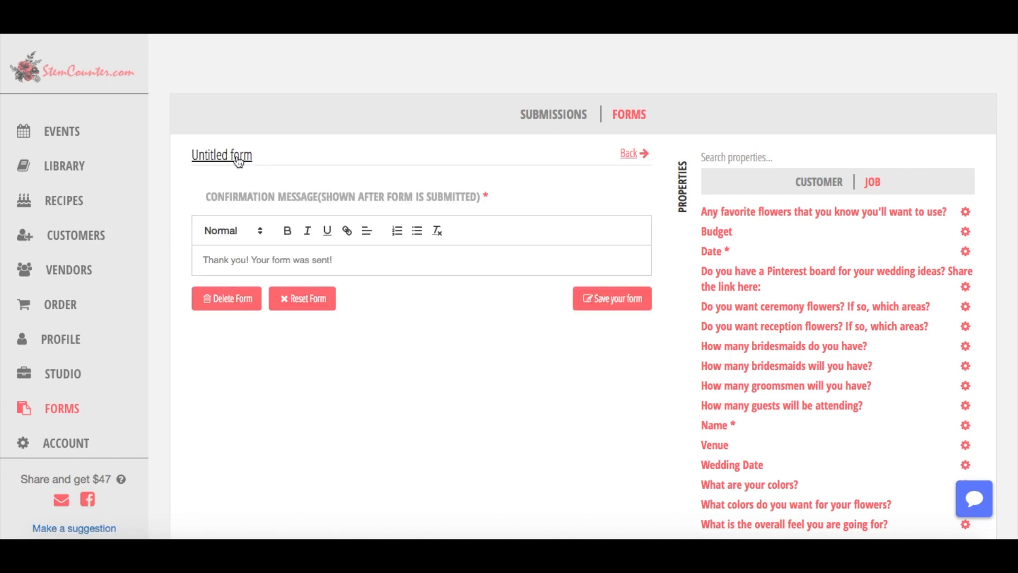
{"action": "left_click", "coordinate": [238, 159]}
{"action": "type", "text": "Stemcounte"}
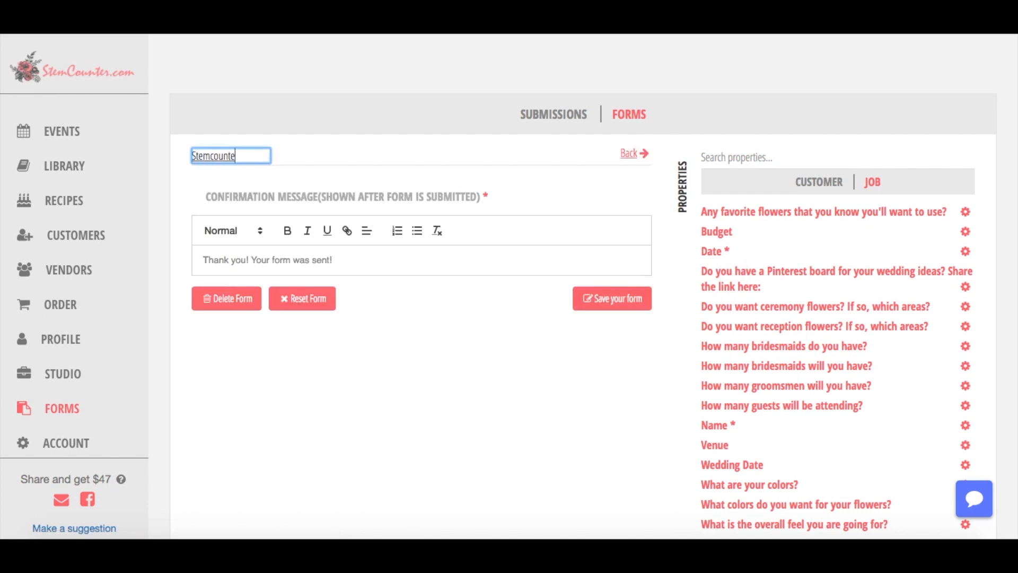
{"action": "type", "text": "r Testing Form"}
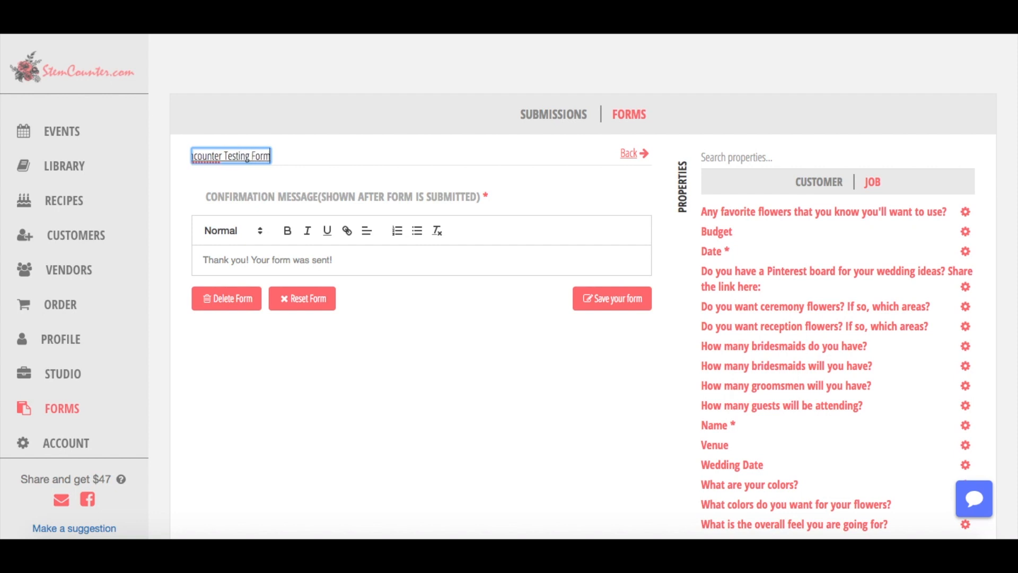
{"action": "left_click", "coordinate": [385, 247]}
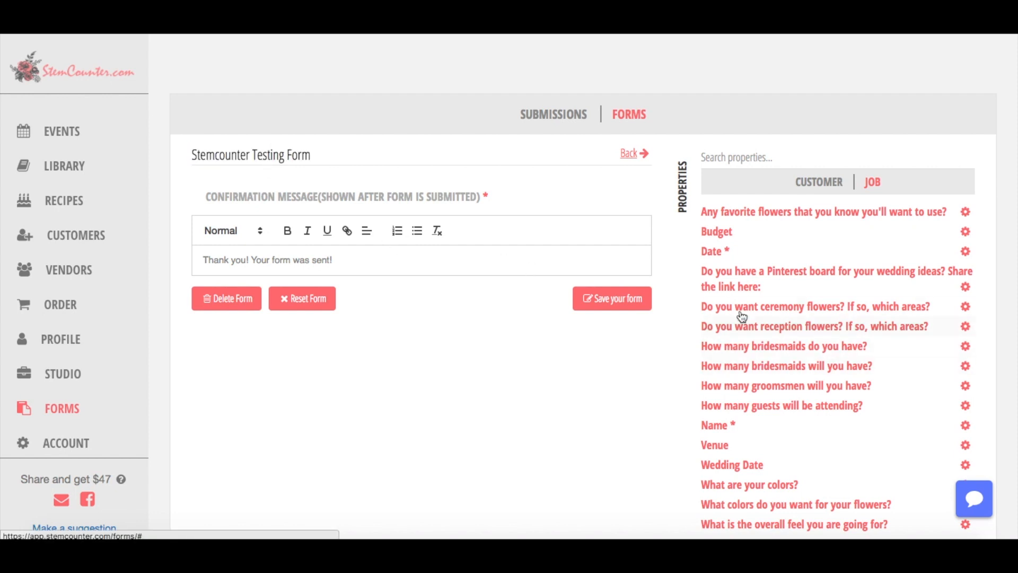
{"action": "left_click", "coordinate": [712, 253]}
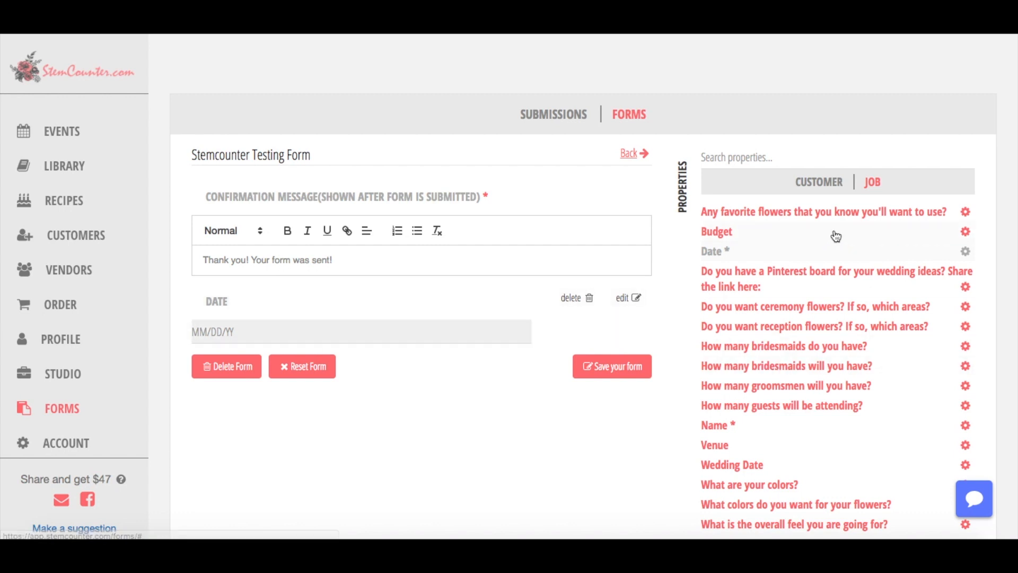
Add the Email * customer property below Date, then list the new property types.
{"action": "left_click", "coordinate": [816, 186]}
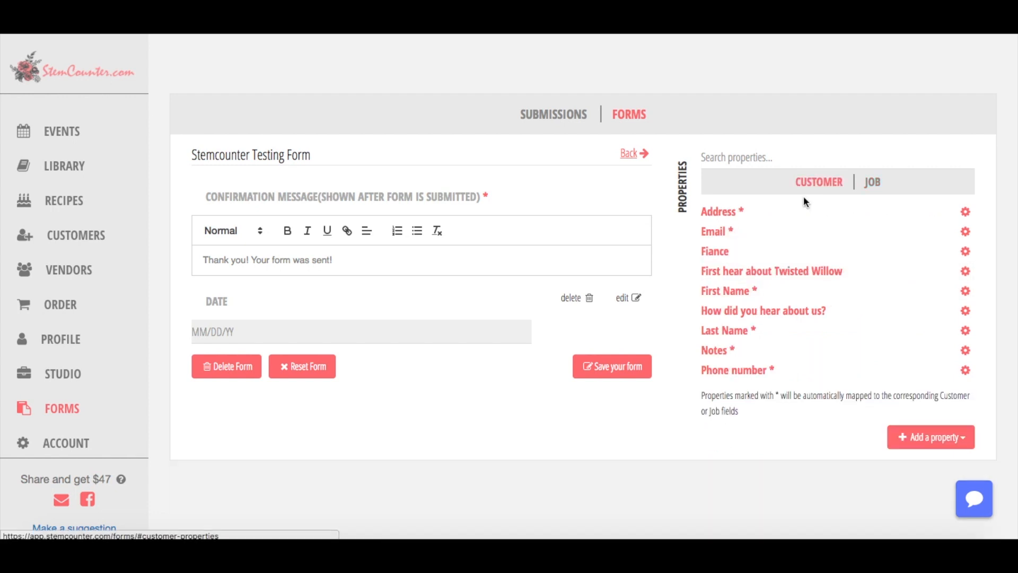
{"action": "left_click", "coordinate": [731, 233]}
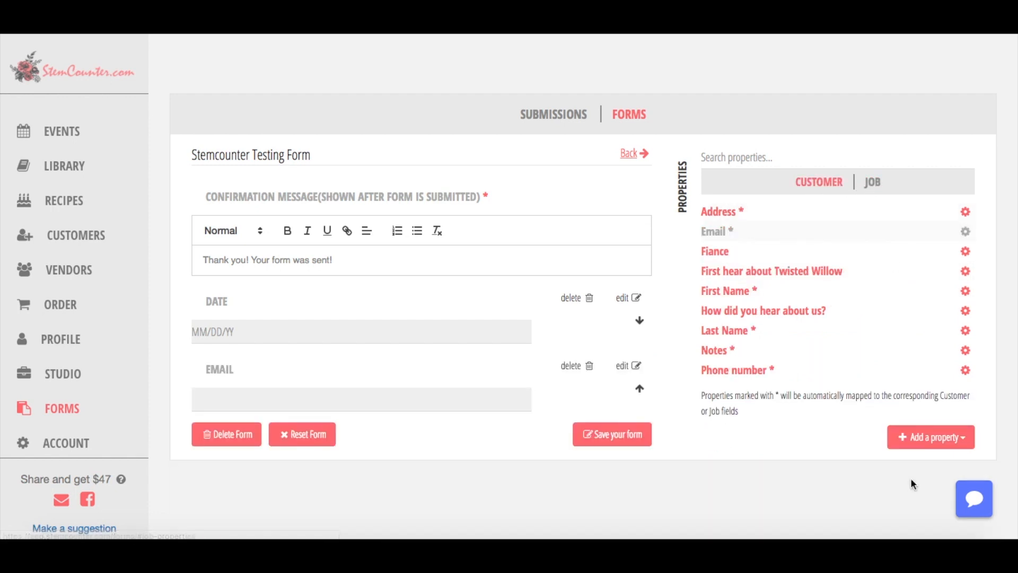
{"action": "left_click", "coordinate": [927, 439]}
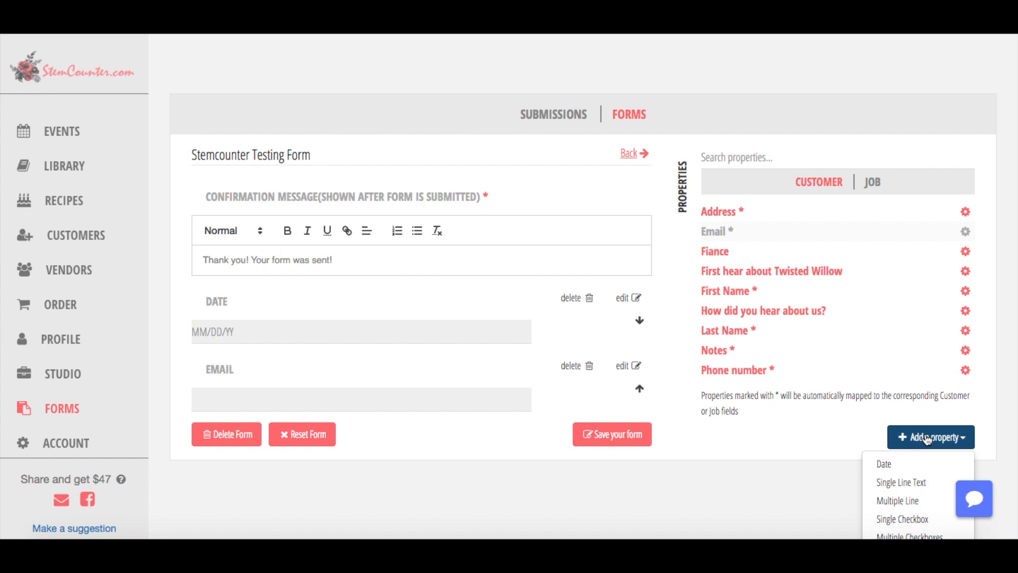
{"action": "scroll", "coordinate": [927, 438], "scroll_direction": "down", "scroll_amount": 1}
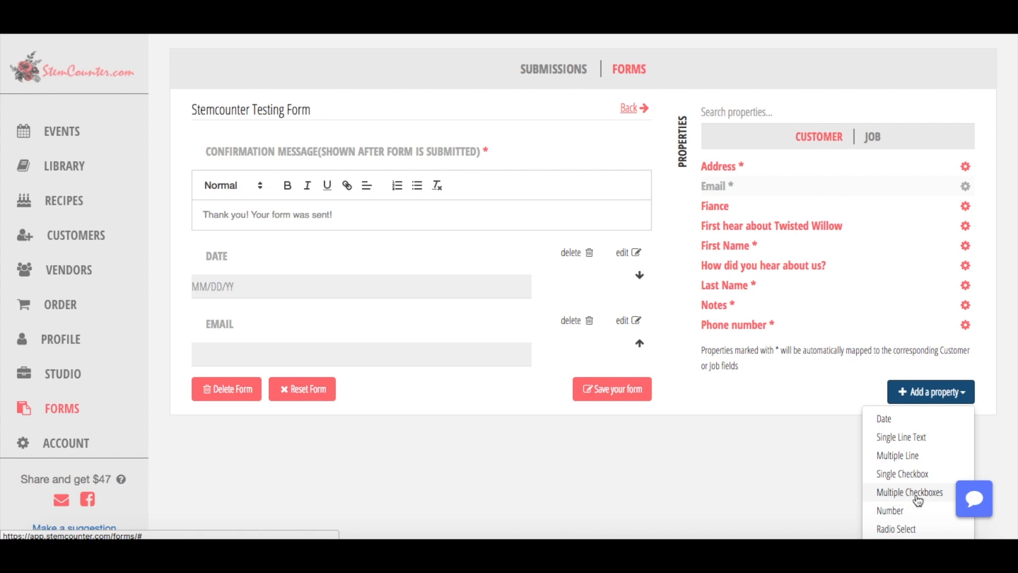
Start a Radio Select job property labelled 'What side do you want with that?'.
{"action": "left_click", "coordinate": [897, 530]}
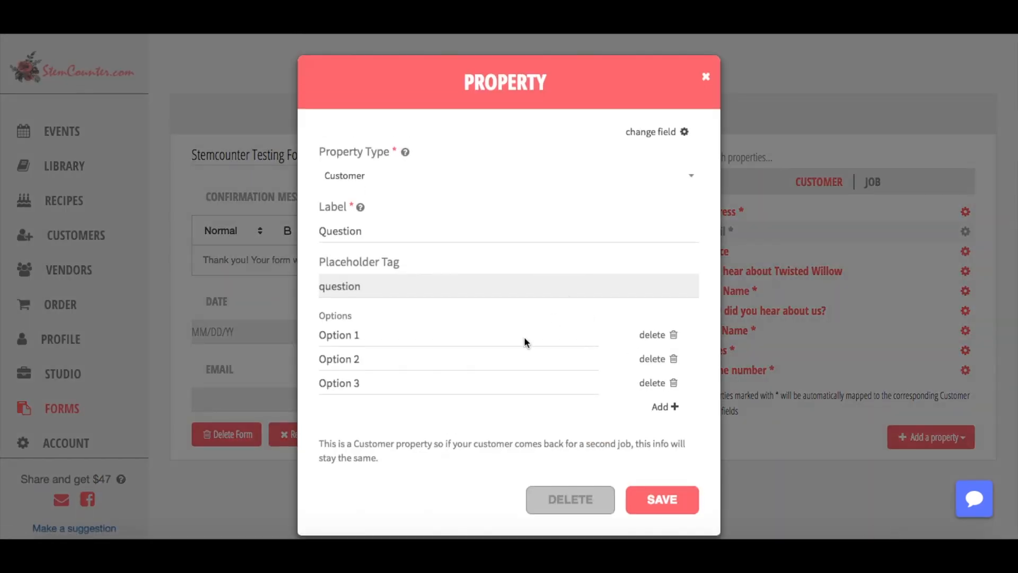
{"action": "left_click", "coordinate": [397, 176]}
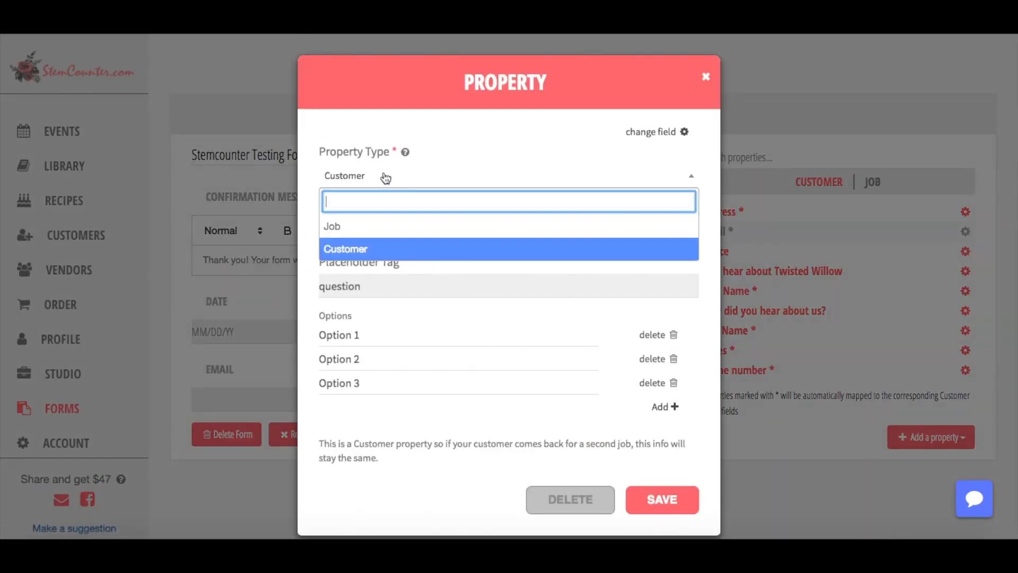
{"action": "left_click", "coordinate": [365, 175]}
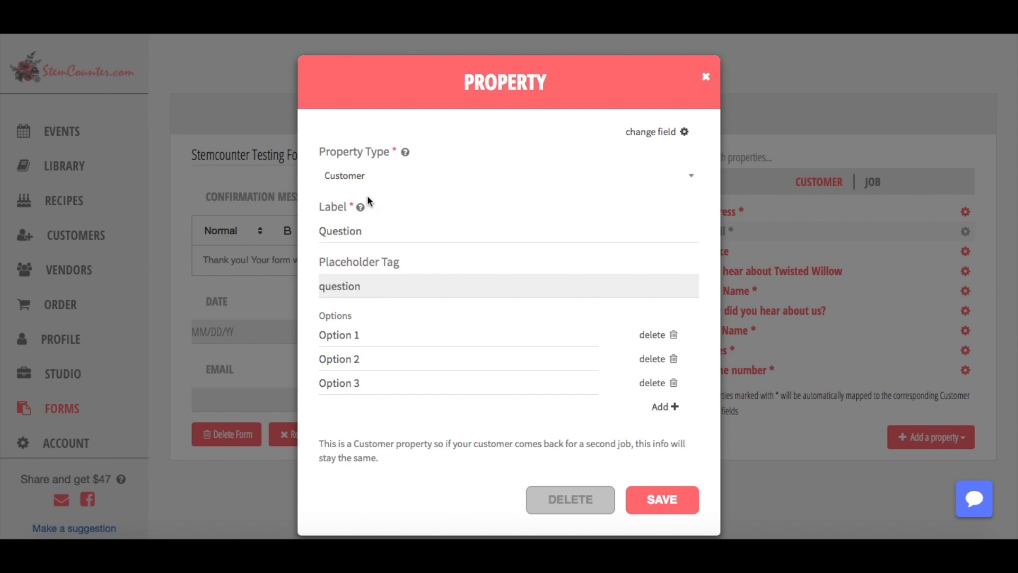
{"action": "left_click", "coordinate": [366, 177]}
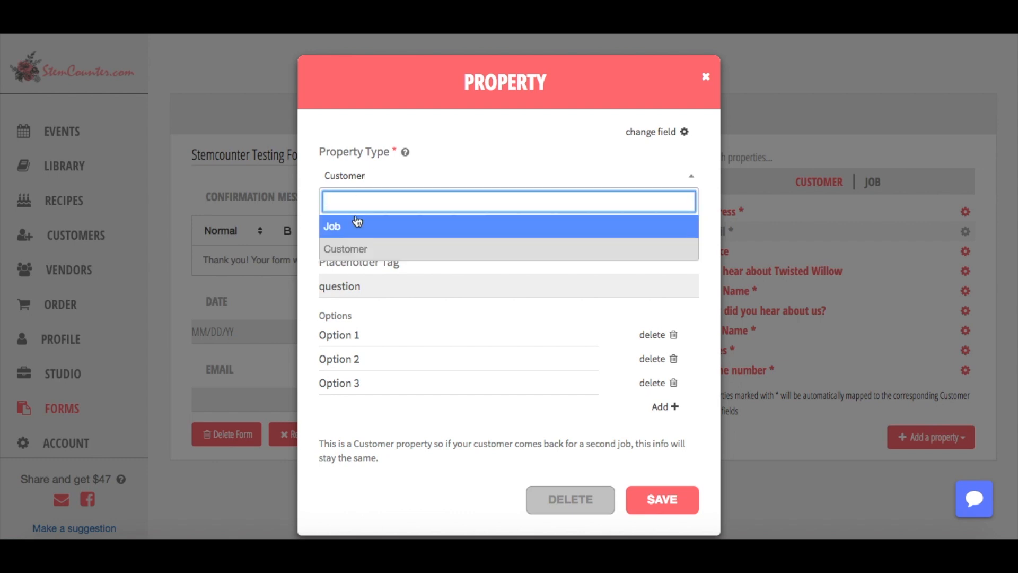
{"action": "left_click", "coordinate": [358, 225]}
{"action": "mouse_move", "coordinate": [360, 207]}
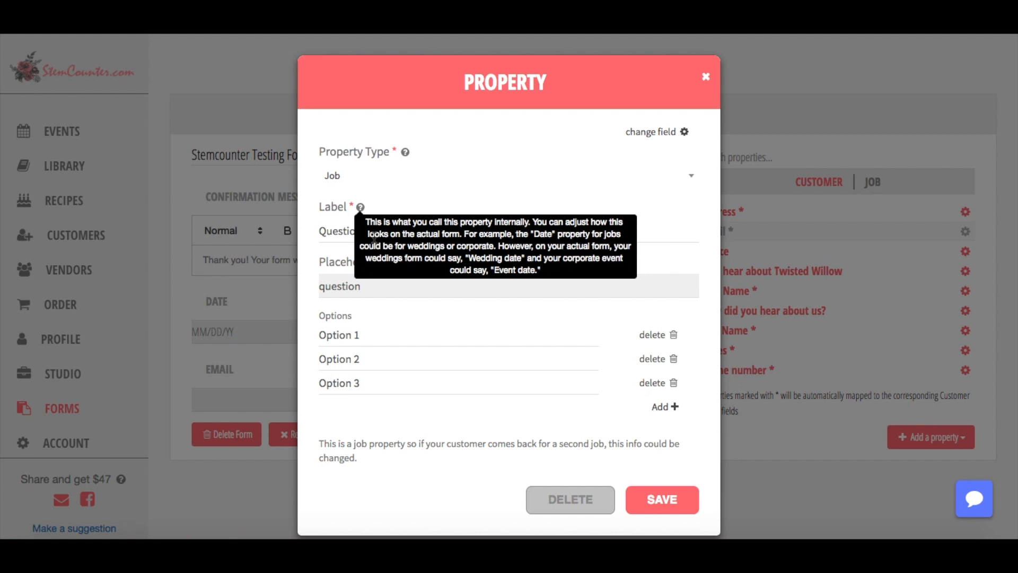
{"action": "double_click", "coordinate": [341, 229]}
{"action": "type", "text": "Do you want"}
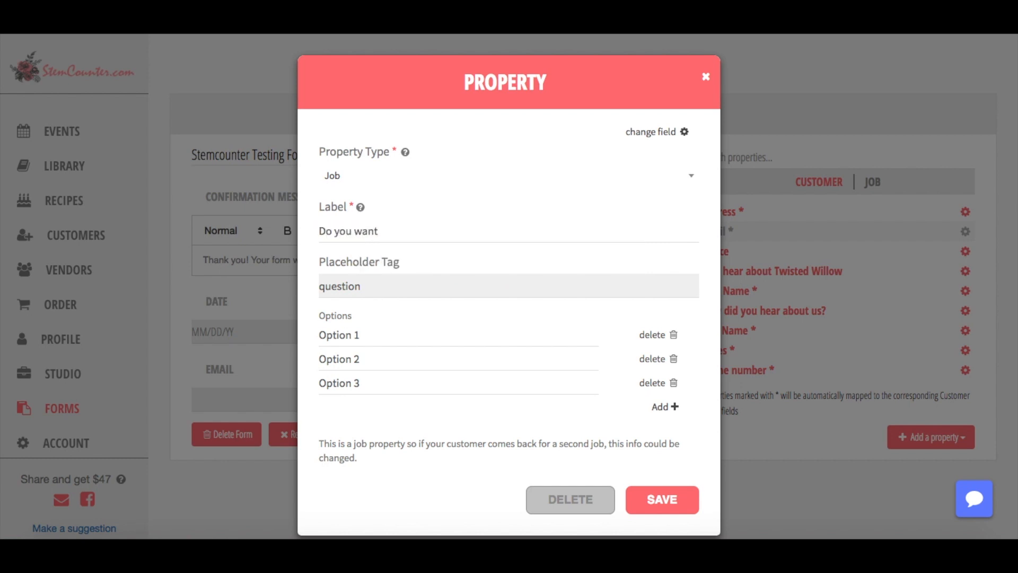
{"action": "key", "text": "super+a"}
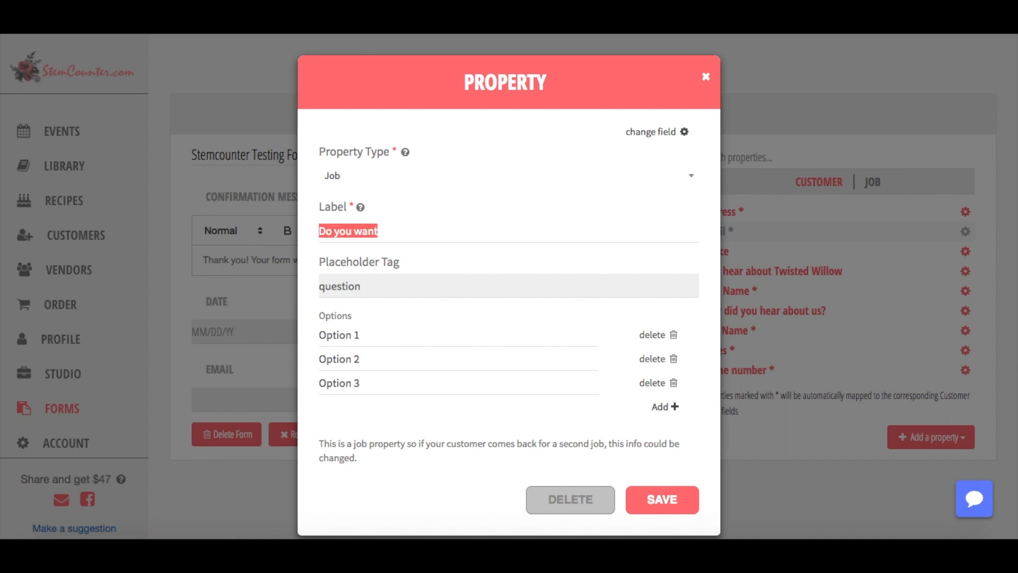
{"action": "type", "text": "What"}
{"action": "type", "text": " sdi"}
{"action": "key", "text": "BackSpace"}
{"action": "key", "text": "BackSpace"}
{"action": "type", "text": "ide do y"}
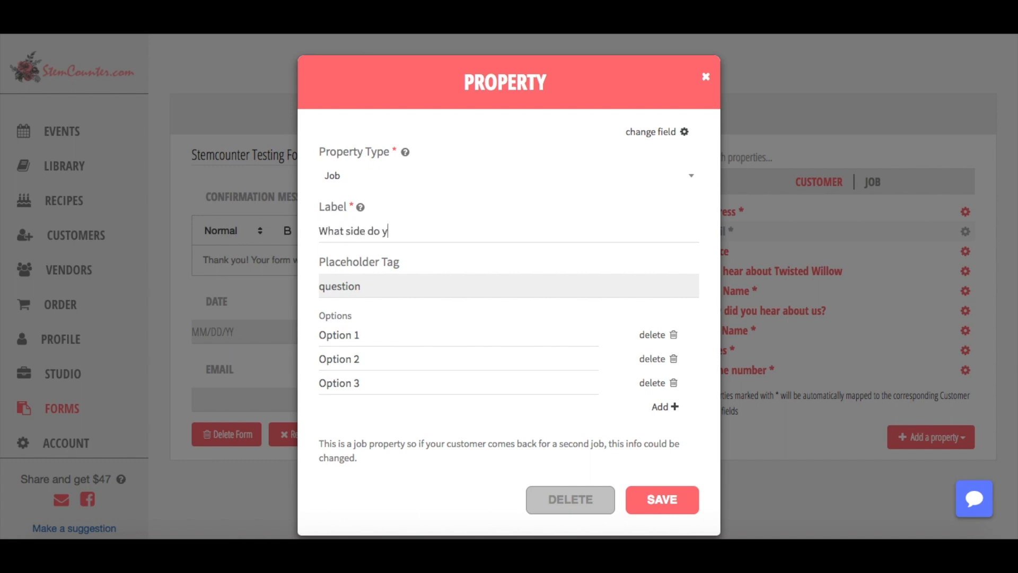
{"action": "type", "text": "ou want with that?"}
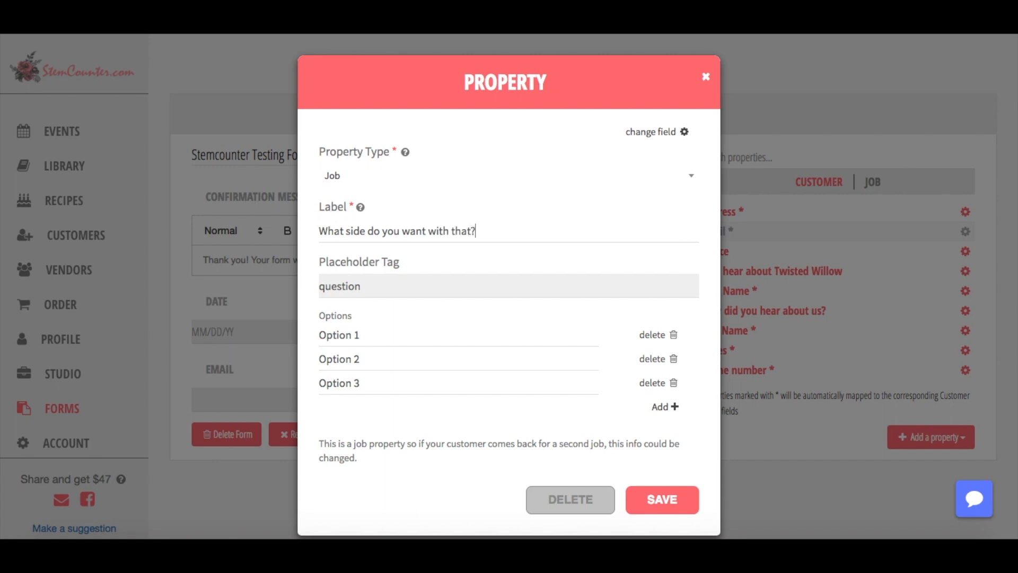
Enter the options Fries, Apples and None and save the property.
{"action": "triple_click", "coordinate": [417, 336]}
{"action": "type", "text": "Friends"}
{"action": "key", "text": "BackSpace"}
{"action": "key", "text": "BackSpace"}
{"action": "key", "text": "BackSpace"}
{"action": "type", "text": "s"}
{"action": "double_click", "coordinate": [404, 358]}
{"action": "left_click", "coordinate": [405, 358]}
{"action": "type", "text": "Apples"}
{"action": "triple_click", "coordinate": [406, 380]}
{"action": "type", "text": "None"}
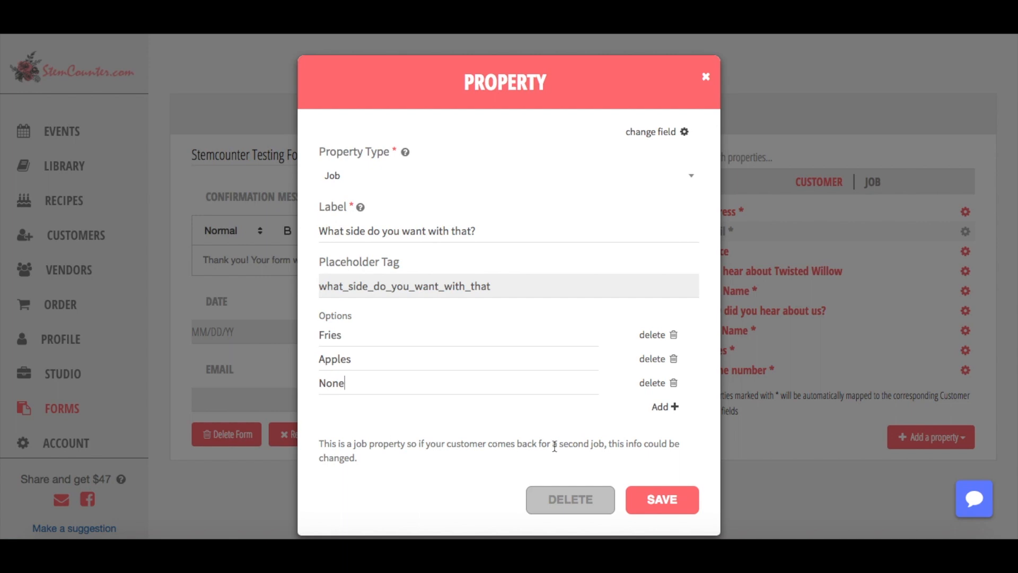
{"action": "left_click", "coordinate": [662, 504]}
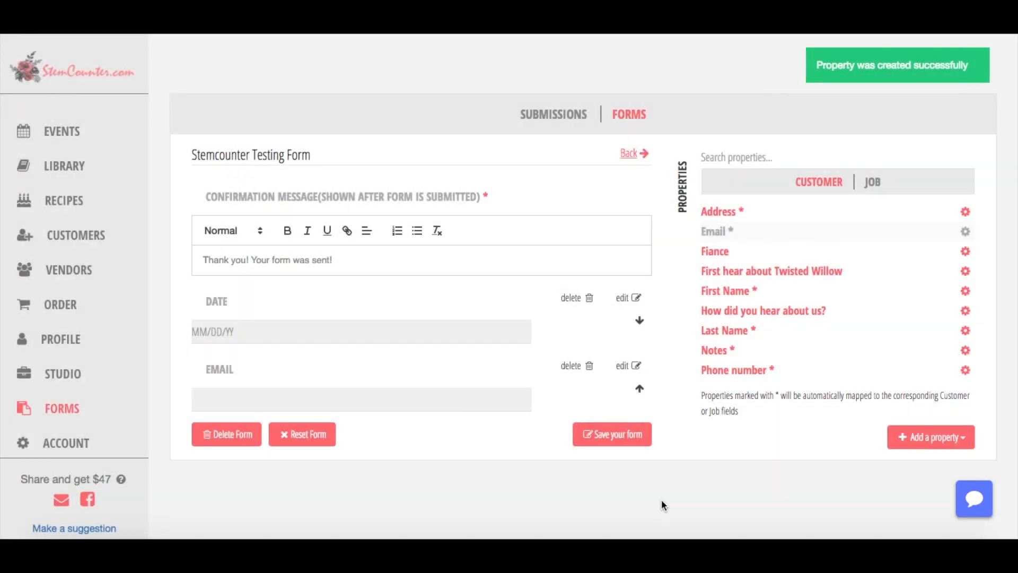
Add the 'What side do you want with that?' job property to the form.
{"action": "left_click", "coordinate": [872, 180]}
{"action": "scroll", "coordinate": [854, 230], "scroll_direction": "down", "scroll_amount": 5}
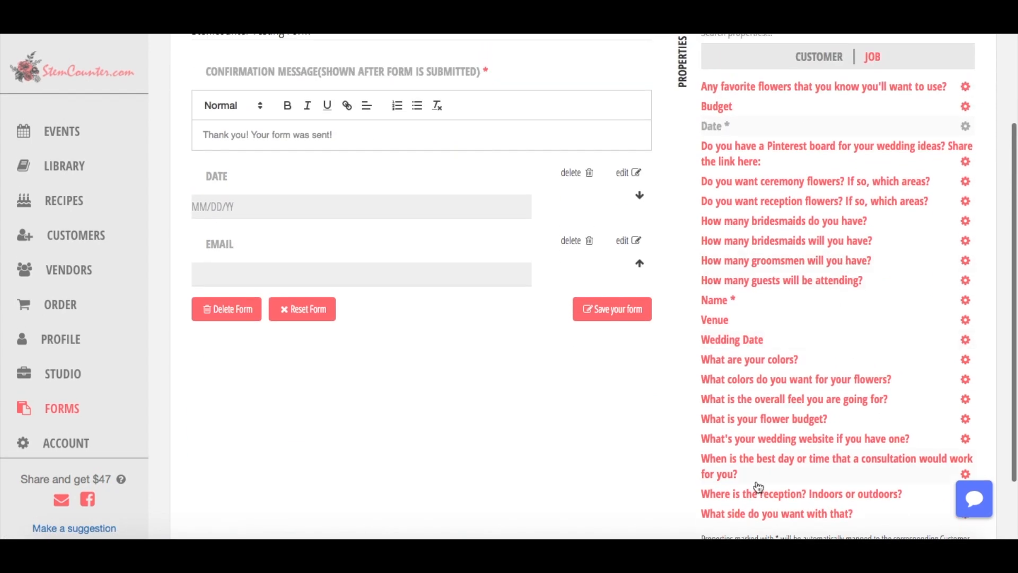
{"action": "left_click", "coordinate": [761, 515]}
Move Email above Date and save the Stemcounter Testing Form.
{"action": "scroll", "coordinate": [355, 391], "scroll_direction": "up", "scroll_amount": 2}
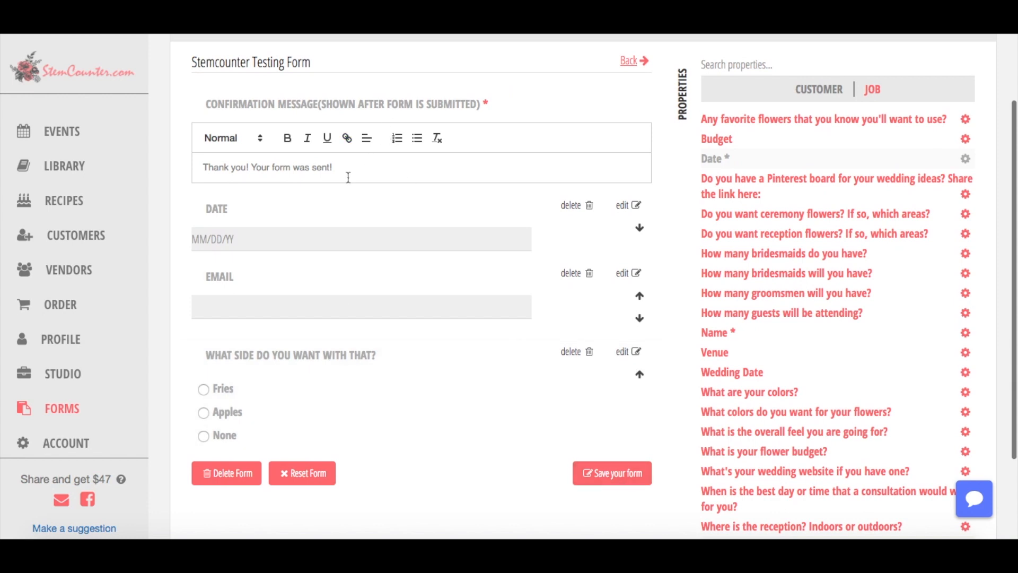
{"action": "left_click", "coordinate": [319, 180]}
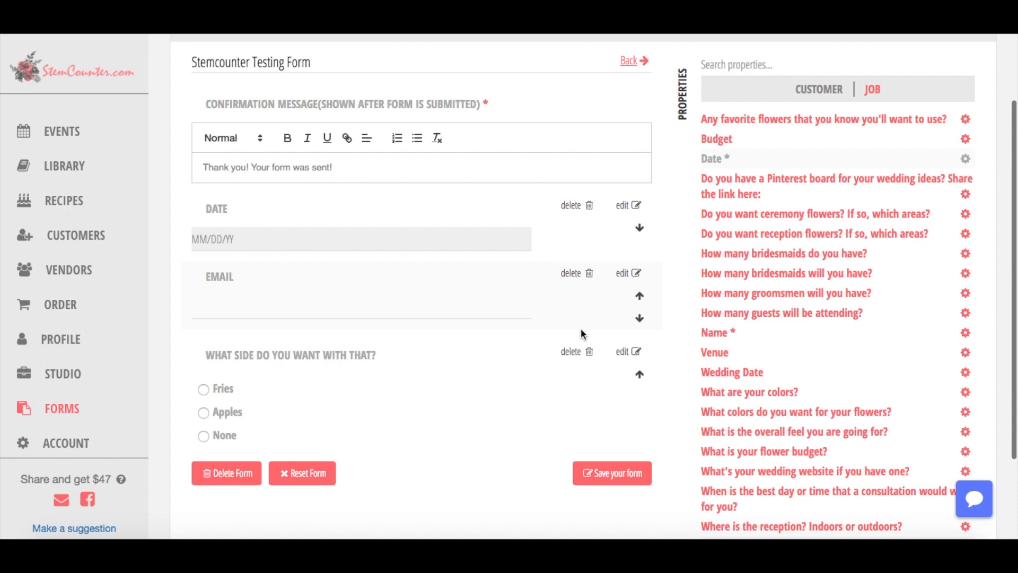
{"action": "left_click", "coordinate": [640, 295]}
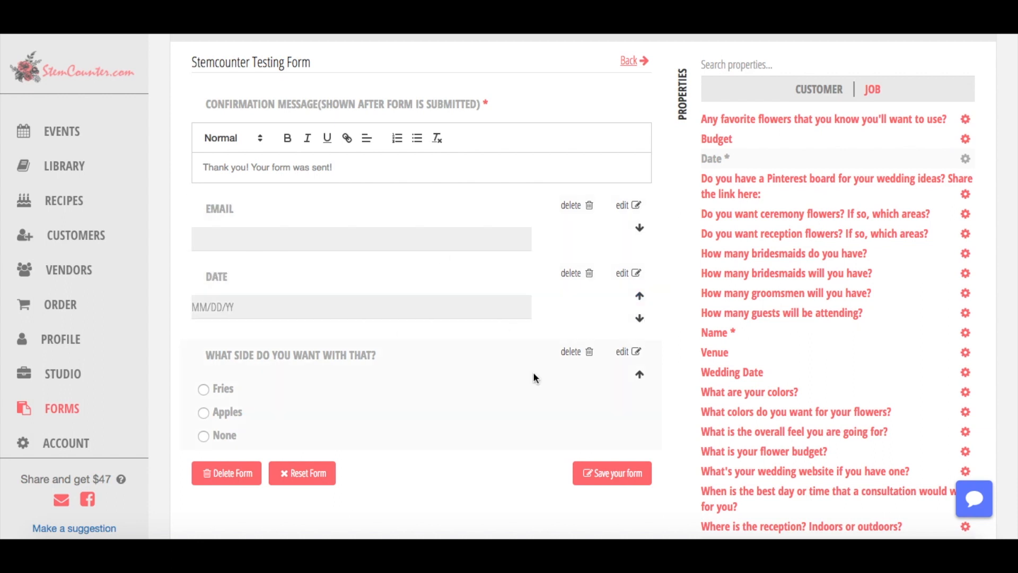
{"action": "left_click", "coordinate": [626, 479]}
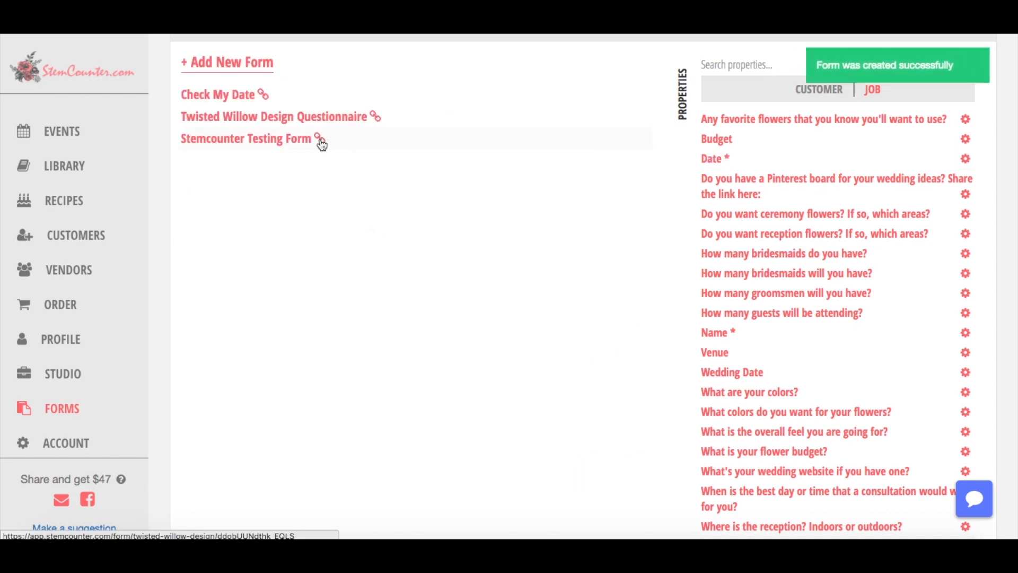
Submit the public testing form with Fries, date 11/11/2017 and an e-mail address.
{"action": "left_click", "coordinate": [320, 140]}
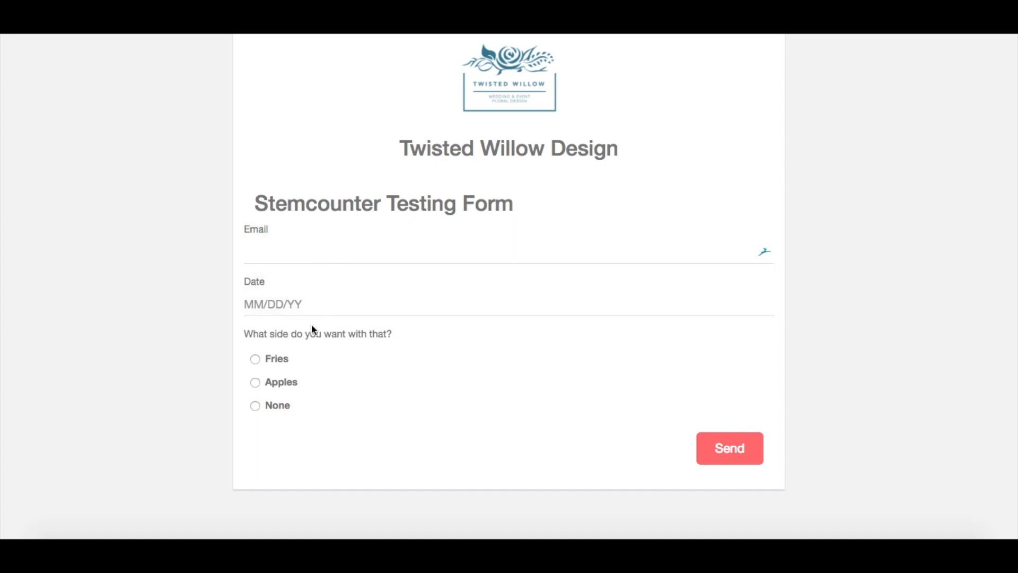
{"action": "left_click", "coordinate": [255, 359]}
{"action": "left_click", "coordinate": [278, 305]}
{"action": "left_click", "coordinate": [430, 410]}
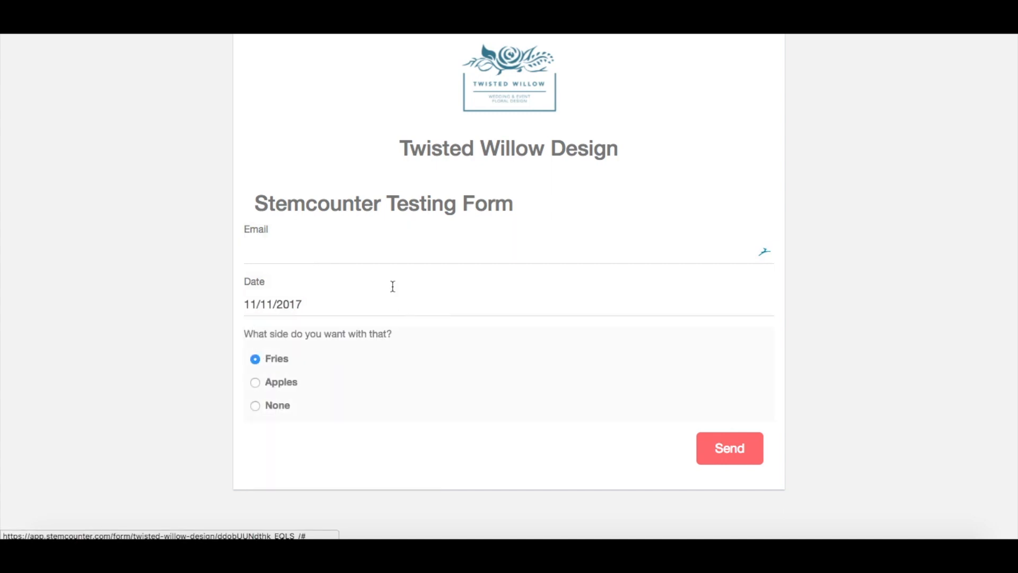
{"action": "left_click", "coordinate": [397, 260]}
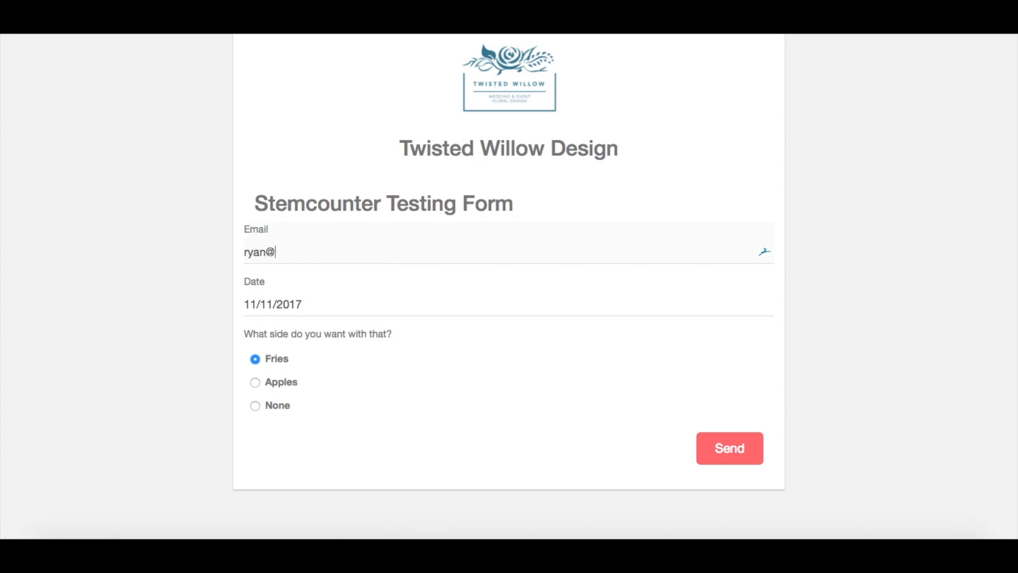
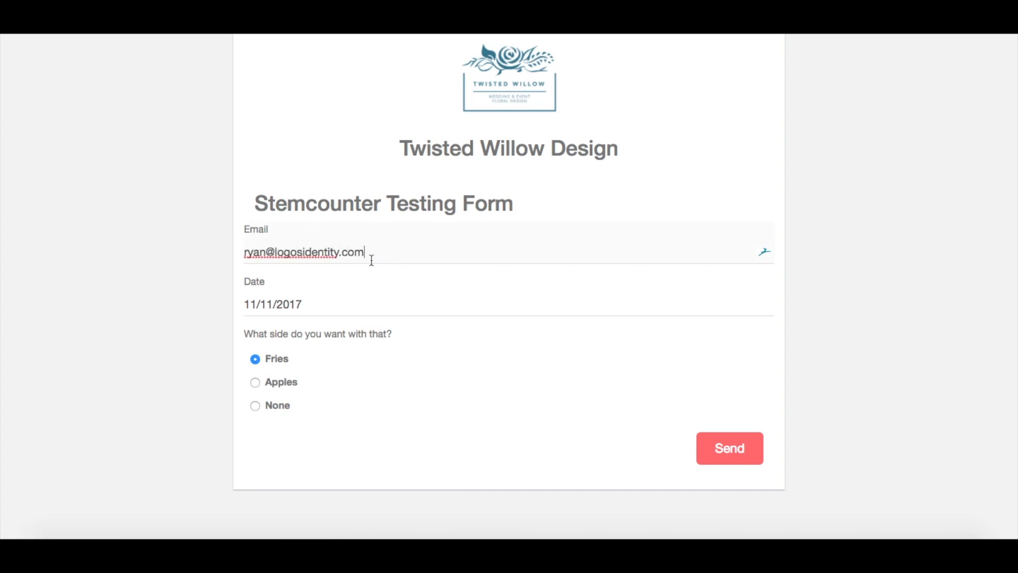
{"action": "left_click", "coordinate": [739, 457]}
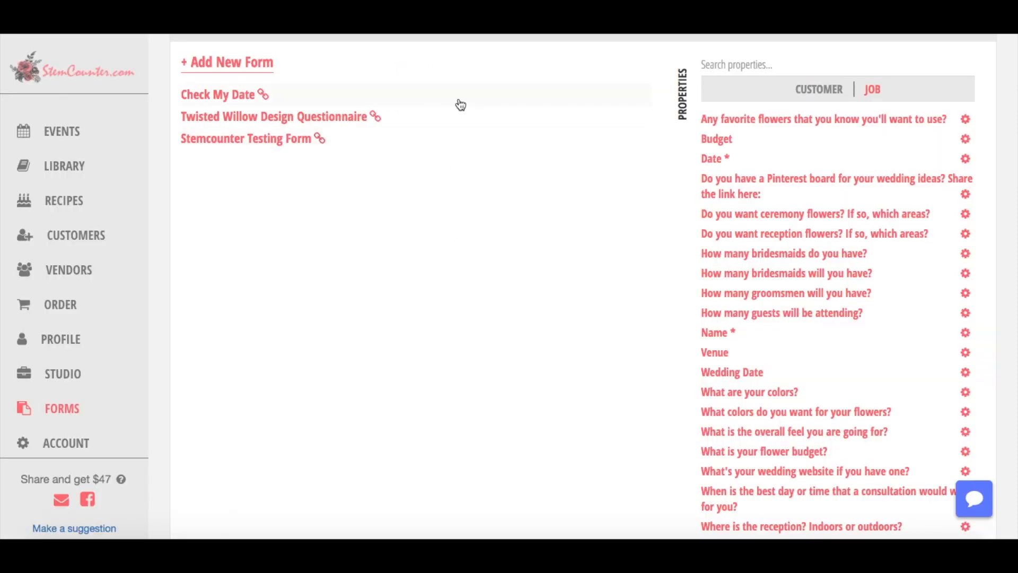
Show form submissions sorted by customer and view the newest submission's details.
{"action": "left_click", "coordinate": [545, 117]}
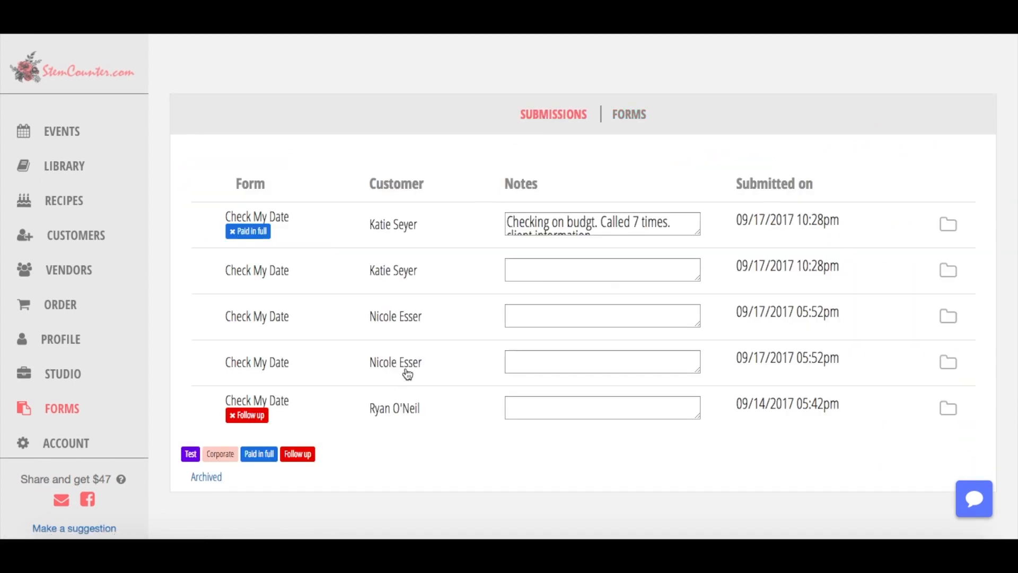
{"action": "left_click", "coordinate": [431, 181]}
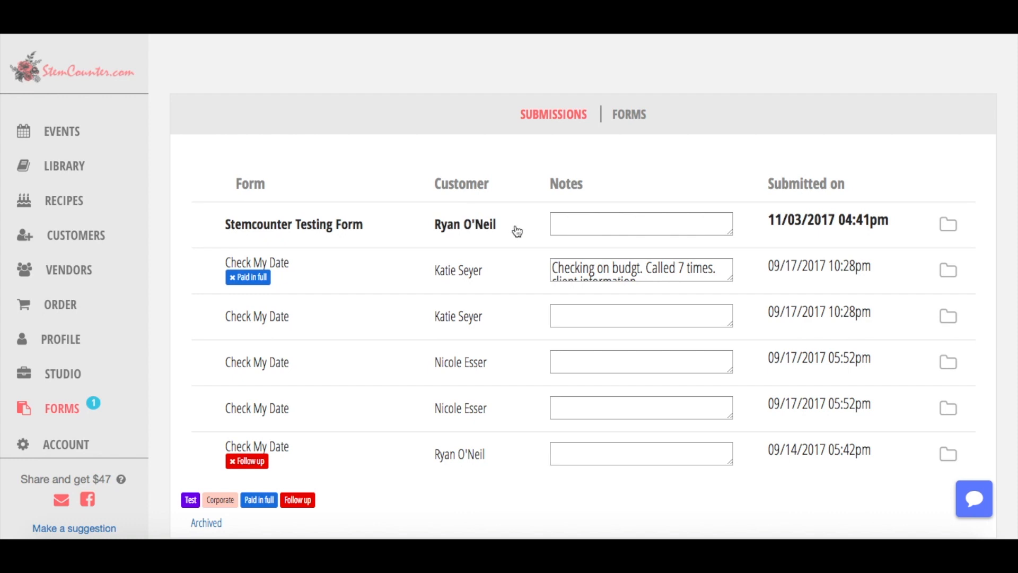
{"action": "left_click", "coordinate": [583, 221]}
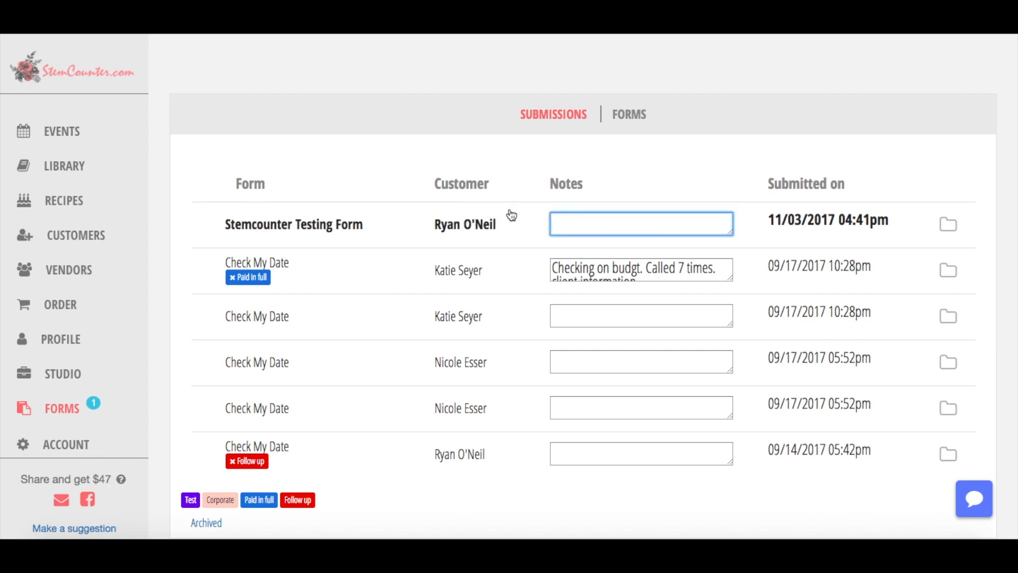
{"action": "left_click", "coordinate": [444, 240]}
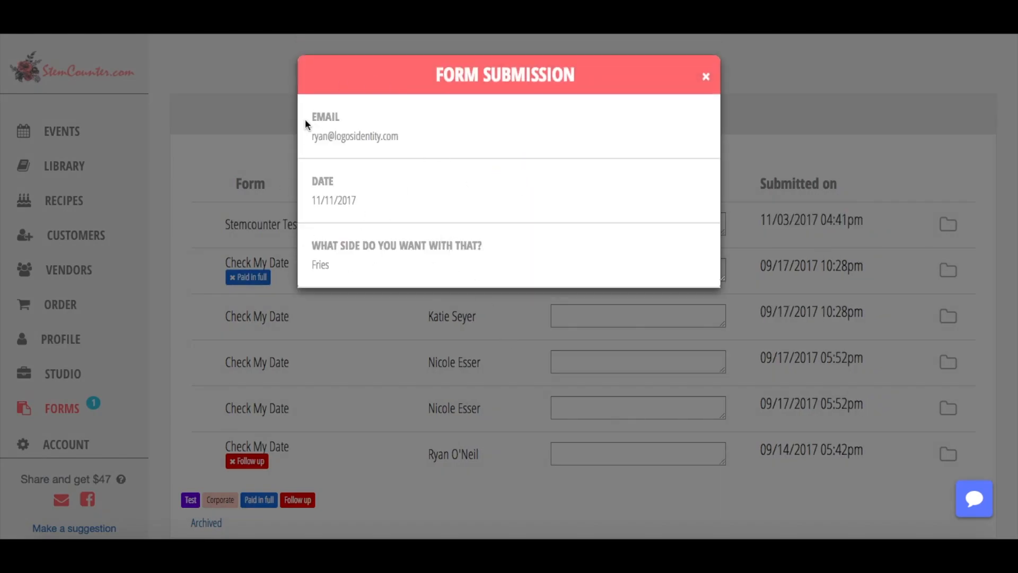
{"action": "left_click", "coordinate": [706, 79]}
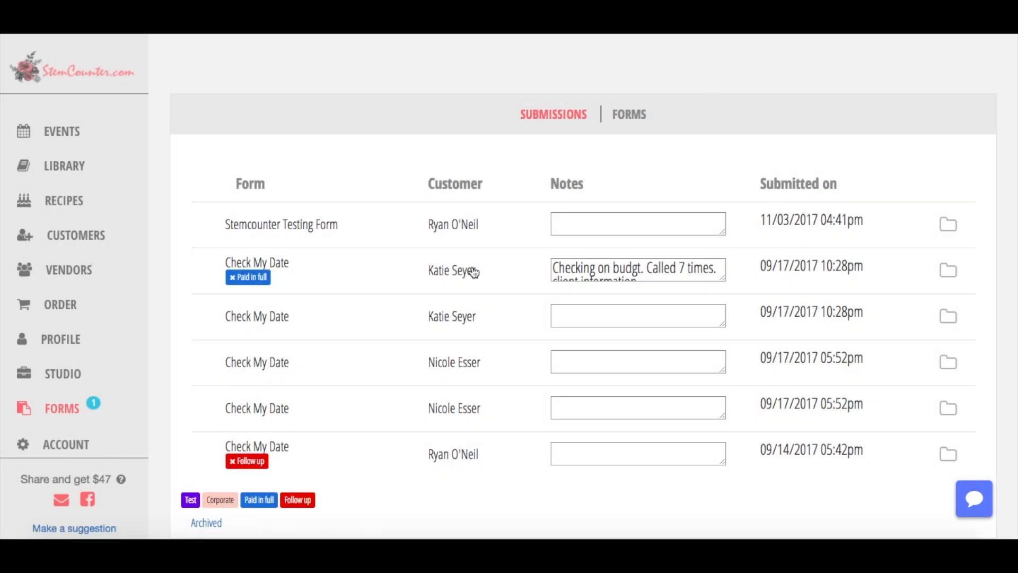
Archive the oldest submission, then tick and untick two others for bulk archiving.
{"action": "left_click", "coordinate": [949, 456]}
{"action": "left_click", "coordinate": [616, 174]}
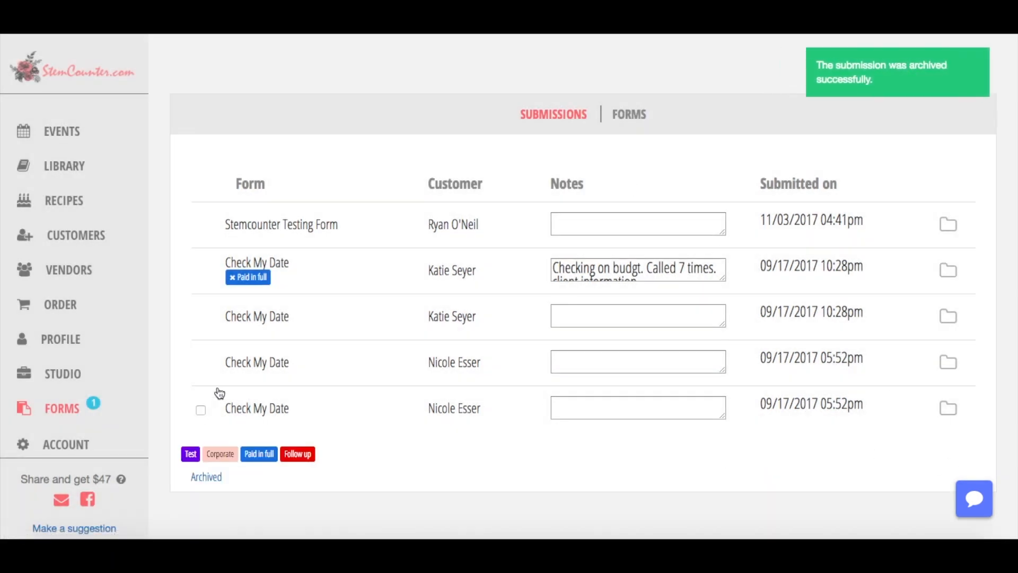
{"action": "left_click", "coordinate": [200, 410]}
{"action": "left_click", "coordinate": [199, 365]}
{"action": "left_click", "coordinate": [201, 365]}
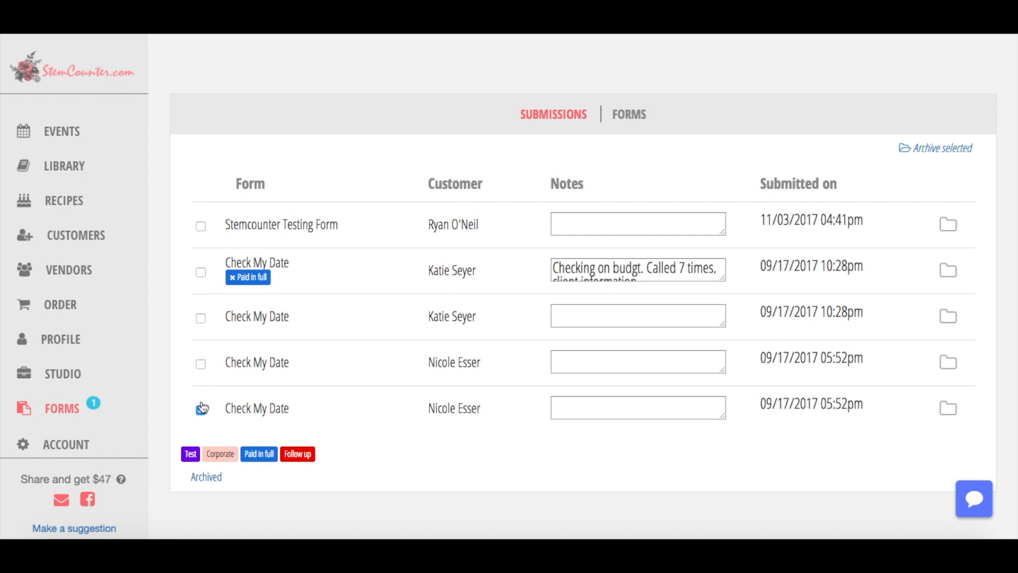
{"action": "left_click", "coordinate": [202, 408]}
Note 'Called twice. Call once more then archive.' on the newest submission.
{"action": "left_click", "coordinate": [267, 223]}
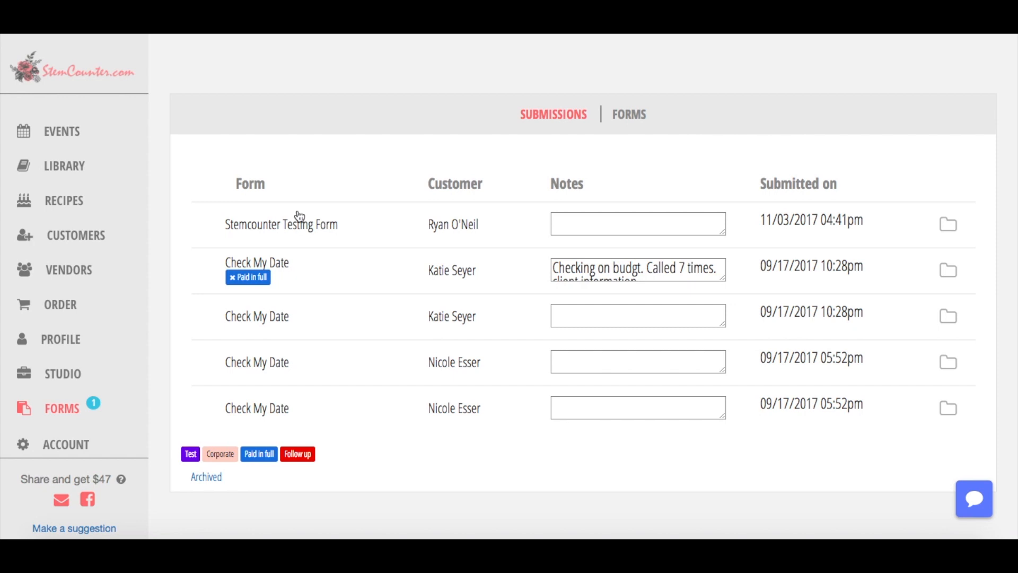
{"action": "left_click", "coordinate": [621, 225]}
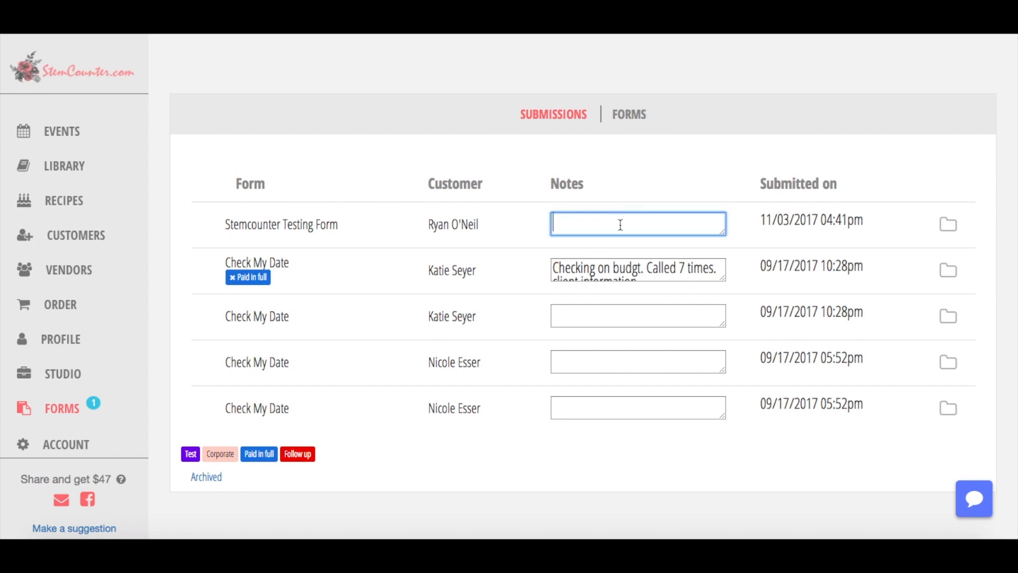
{"action": "type", "text": "Called twice. Call once more then a"}
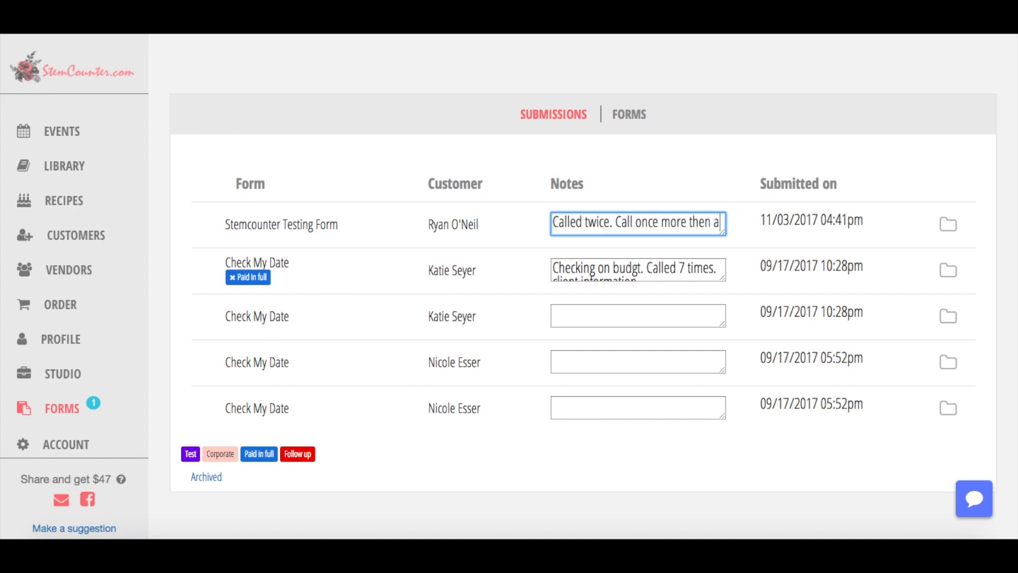
{"action": "type", "text": "rchive."}
{"action": "left_click", "coordinate": [403, 243]}
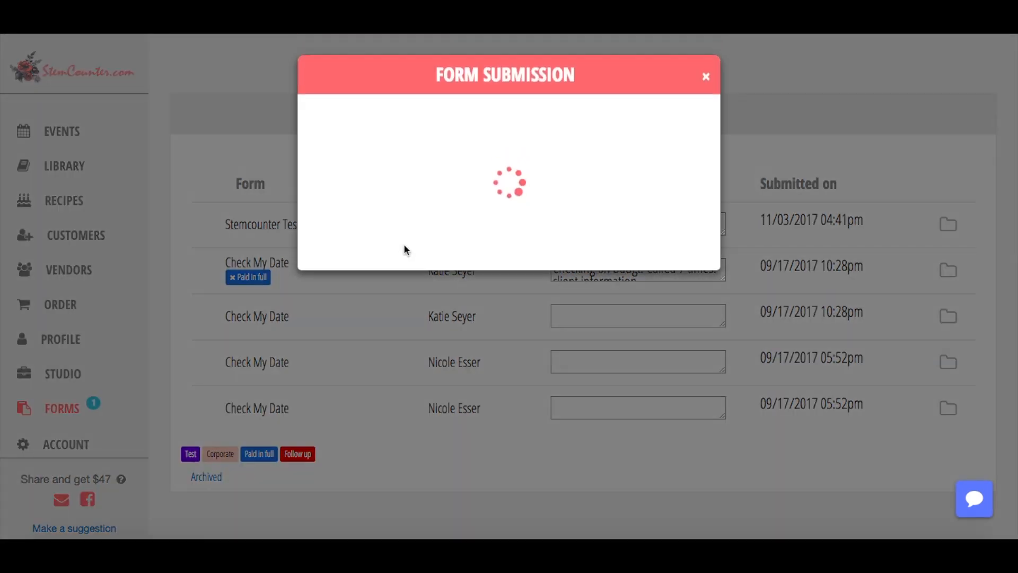
{"action": "left_click", "coordinate": [704, 75]}
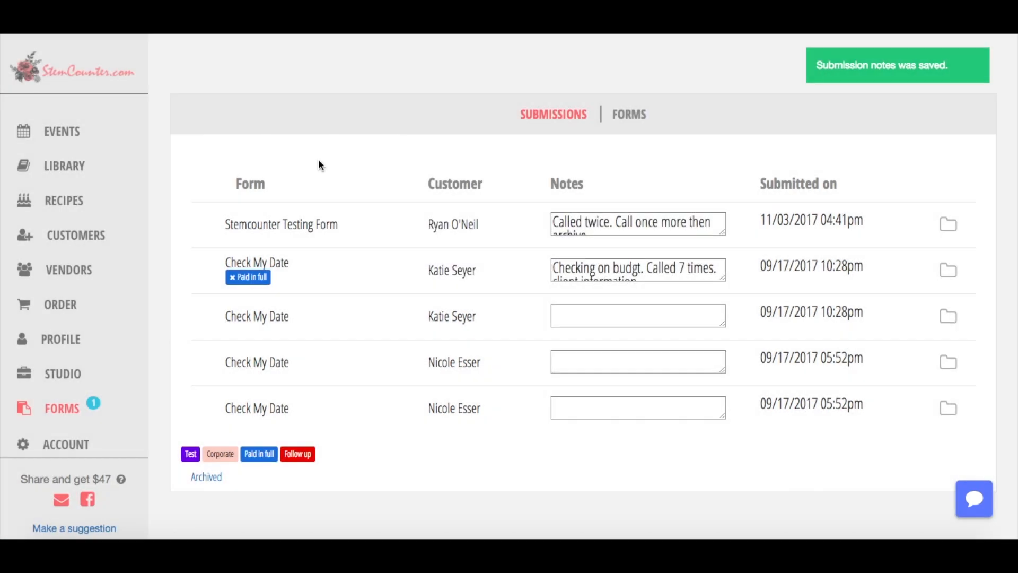
Copy the Ceremony And Reception template into a new event based on the Stemcounter Testing Form submission.
{"action": "left_click", "coordinate": [95, 134]}
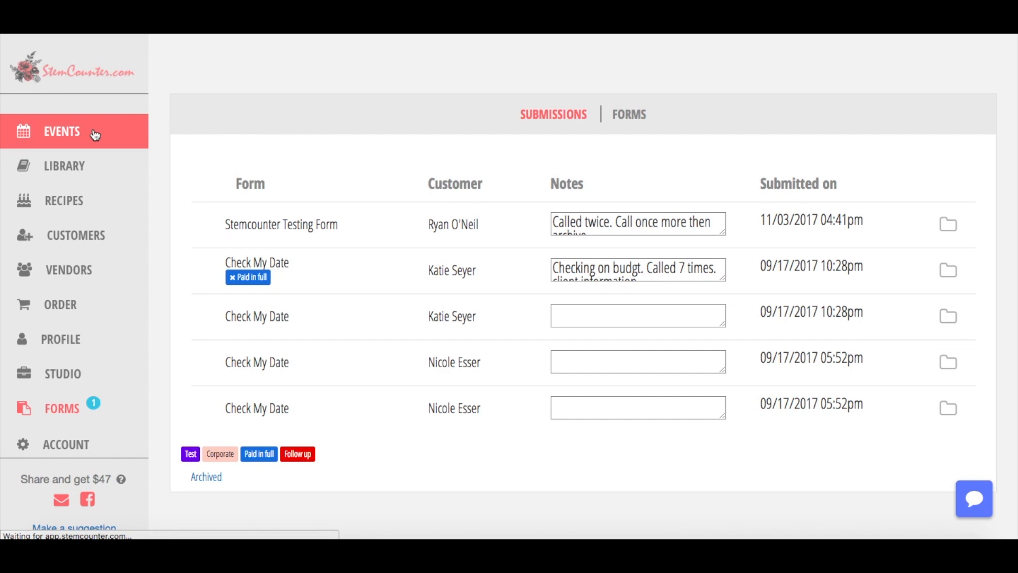
{"action": "scroll", "coordinate": [356, 301], "scroll_direction": "down", "scroll_amount": 2}
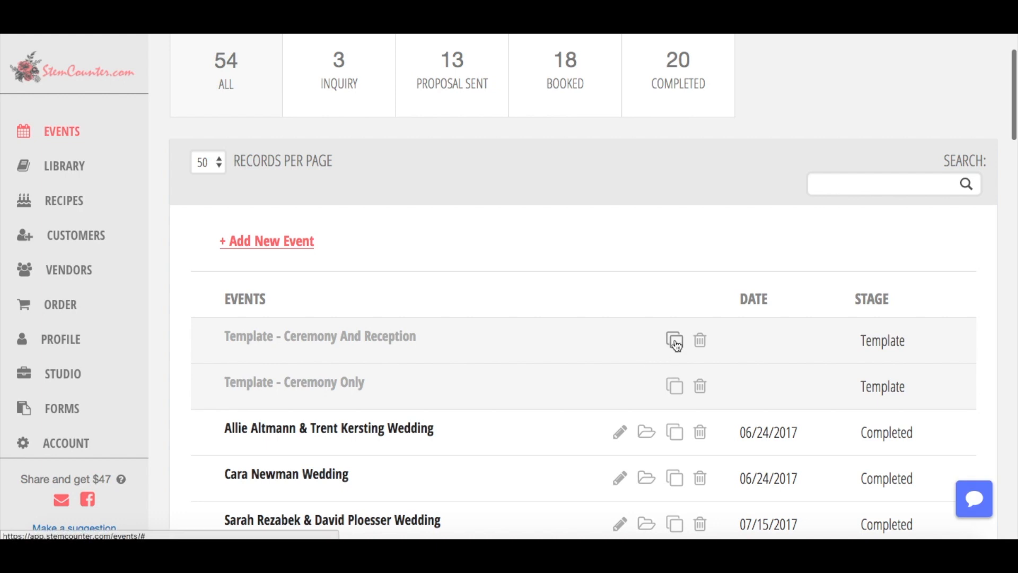
{"action": "left_click", "coordinate": [676, 344]}
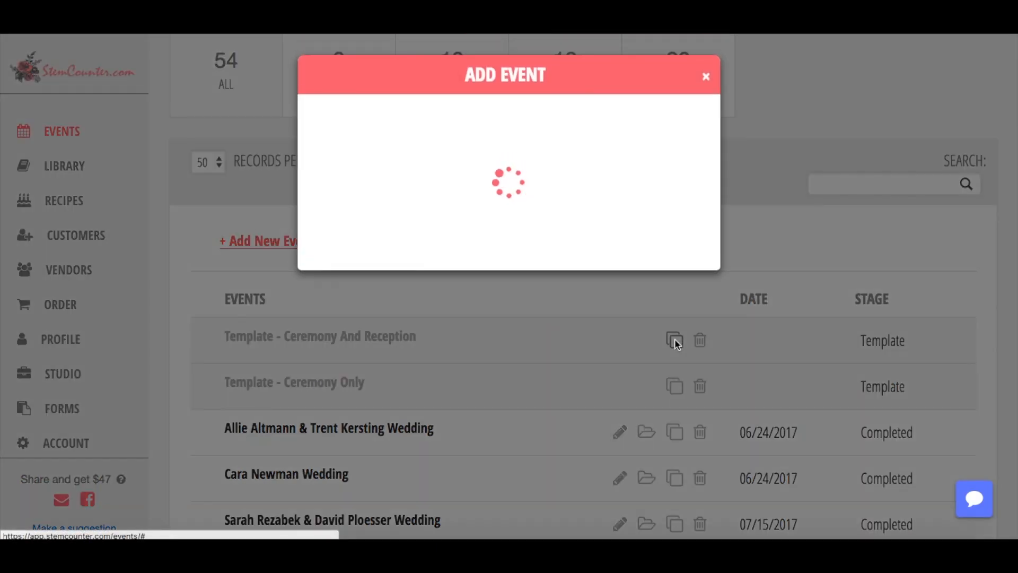
{"action": "left_click", "coordinate": [377, 150]}
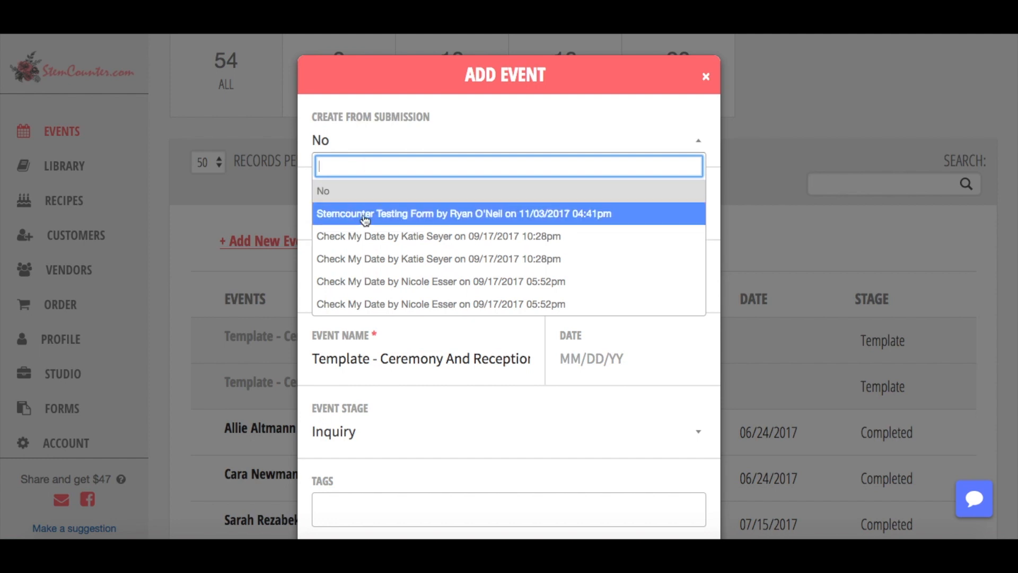
{"action": "left_click", "coordinate": [365, 215]}
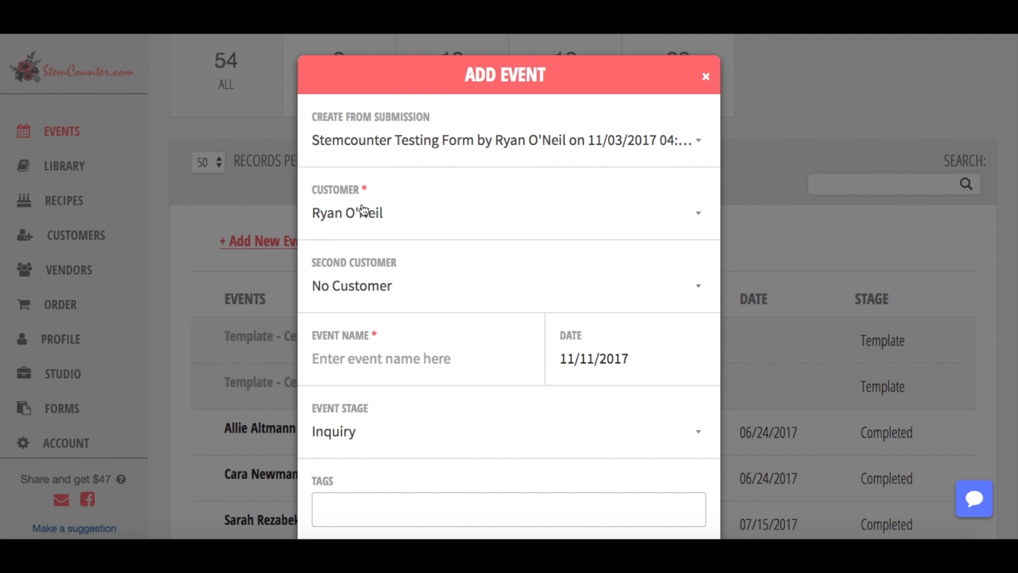
{"action": "left_click", "coordinate": [389, 217]}
{"action": "left_click", "coordinate": [381, 217]}
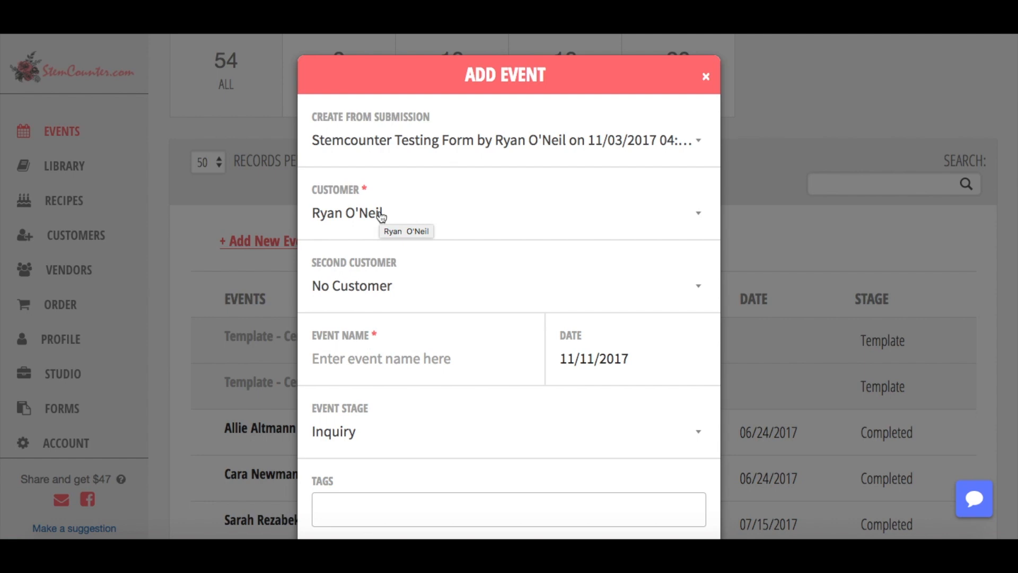
Name the new event 'Testing Event' and save it.
{"action": "scroll", "coordinate": [434, 334], "scroll_direction": "down", "scroll_amount": 2}
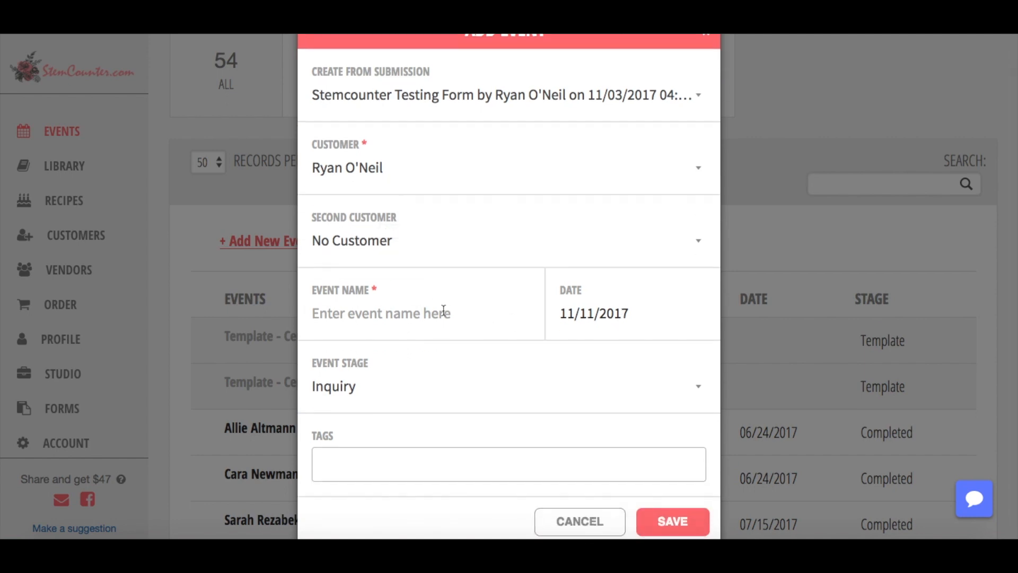
{"action": "type", "text": "Testing Event"}
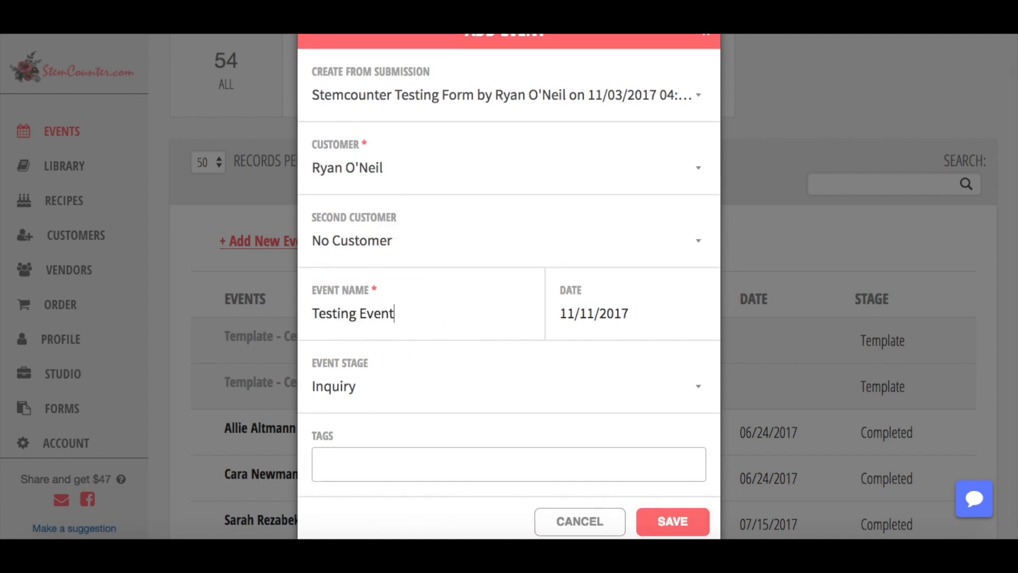
{"action": "scroll", "coordinate": [471, 386], "scroll_direction": "down", "scroll_amount": 1}
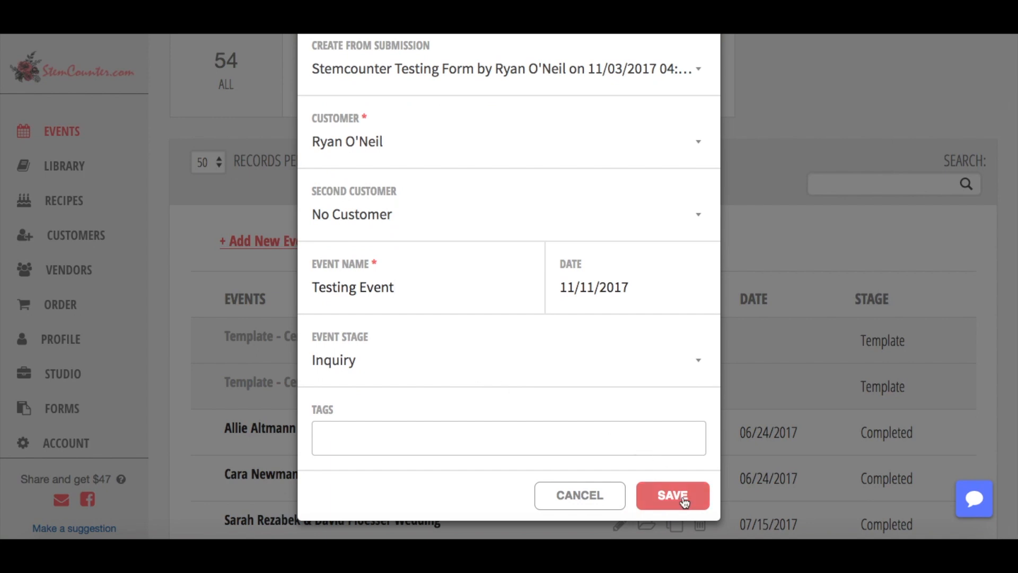
{"action": "left_click", "coordinate": [684, 500]}
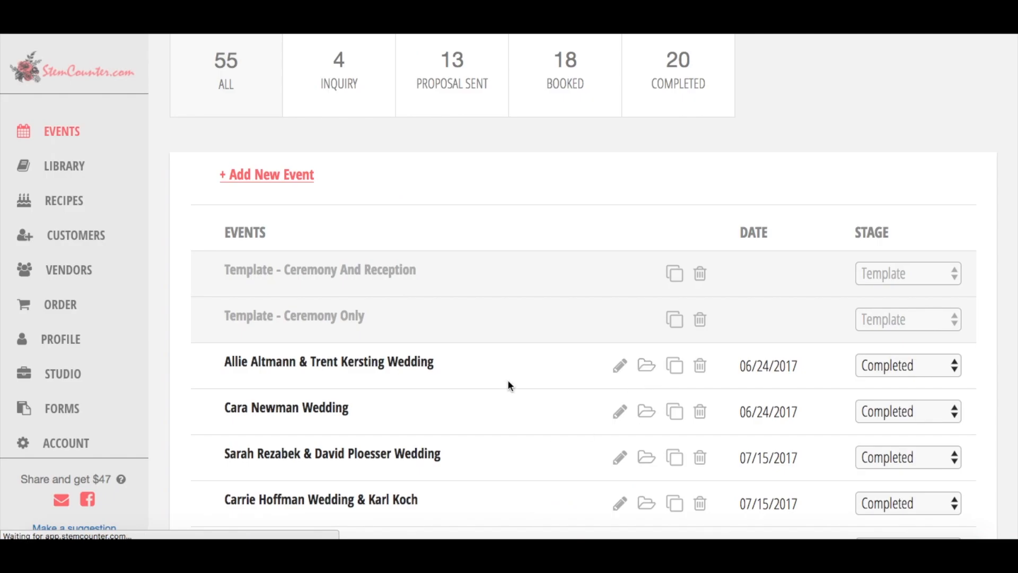
{"action": "scroll", "coordinate": [527, 458], "scroll_direction": "down", "scroll_amount": 8}
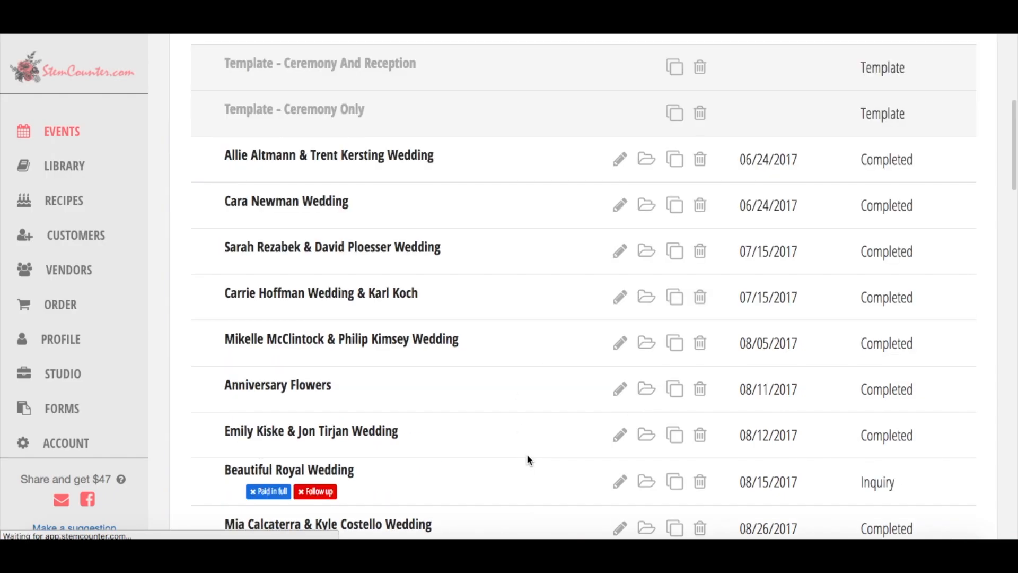
{"action": "scroll", "coordinate": [527, 459], "scroll_direction": "down", "scroll_amount": 12}
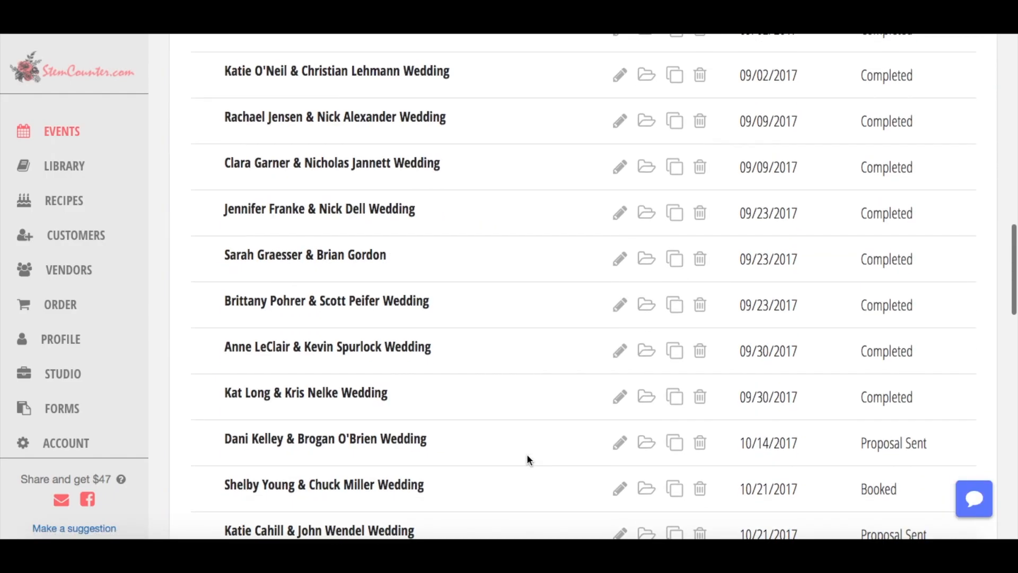
Open the Testing Event link in a new browser tab and switch to it.
{"action": "scroll", "coordinate": [528, 460], "scroll_direction": "down", "scroll_amount": 3}
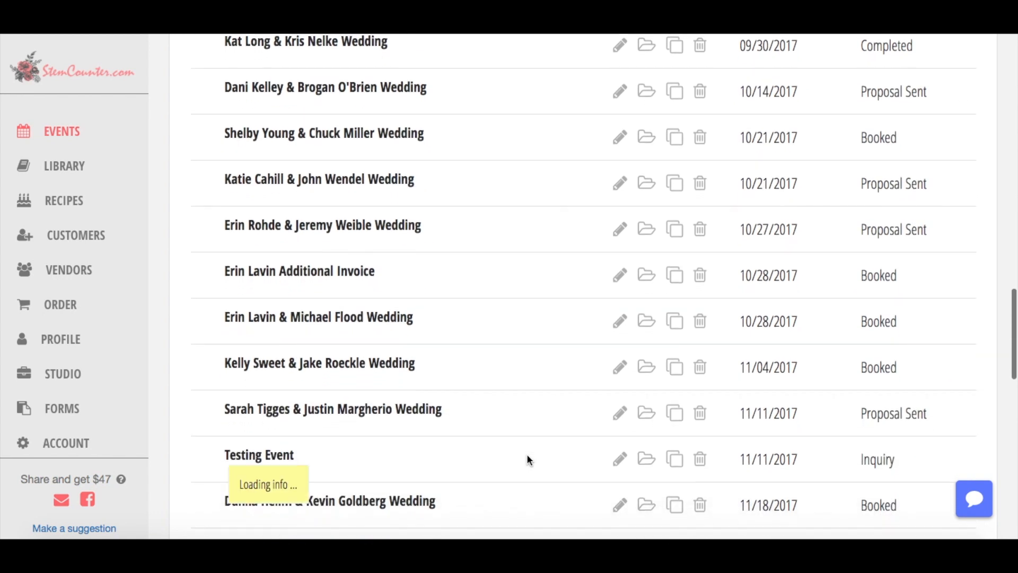
{"action": "right_click", "coordinate": [258, 426]}
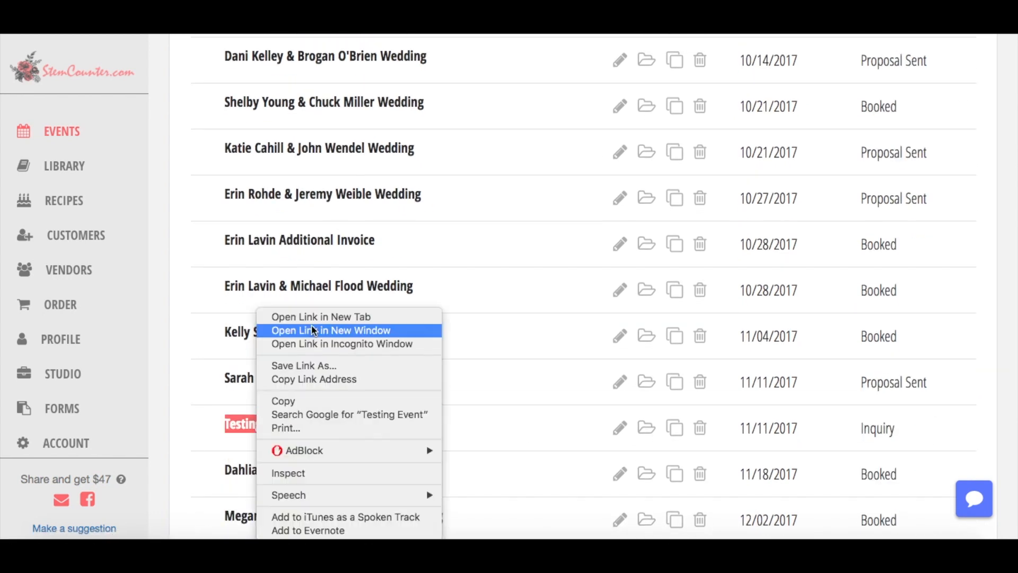
{"action": "left_click", "coordinate": [297, 317]}
{"action": "left_click", "coordinate": [413, 21]}
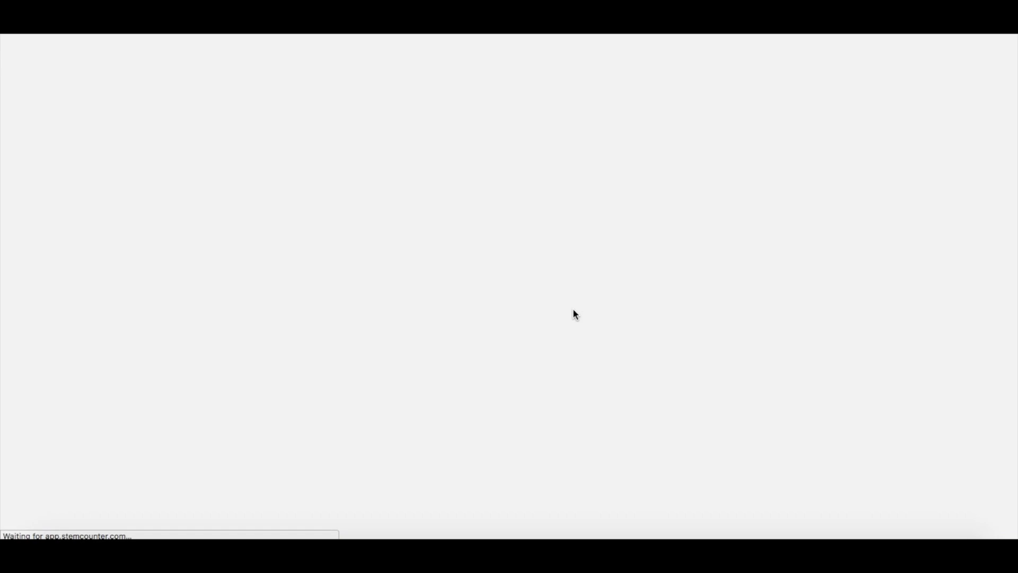
Show the Event Properties panel and read through the client's questionnaire answers.
{"action": "scroll", "coordinate": [548, 251], "scroll_direction": "down", "scroll_amount": 3}
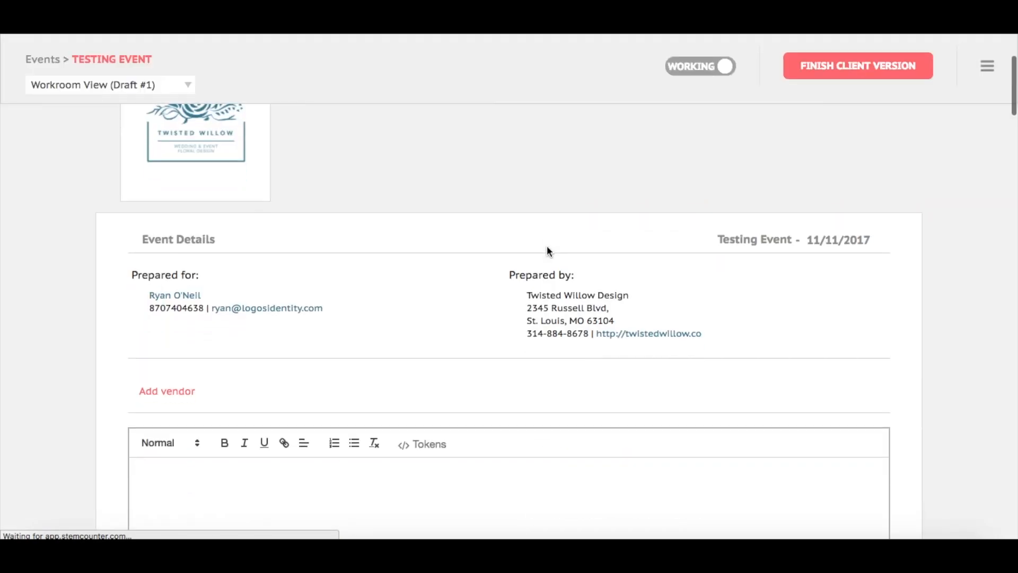
{"action": "scroll", "coordinate": [548, 251], "scroll_direction": "down", "scroll_amount": 2}
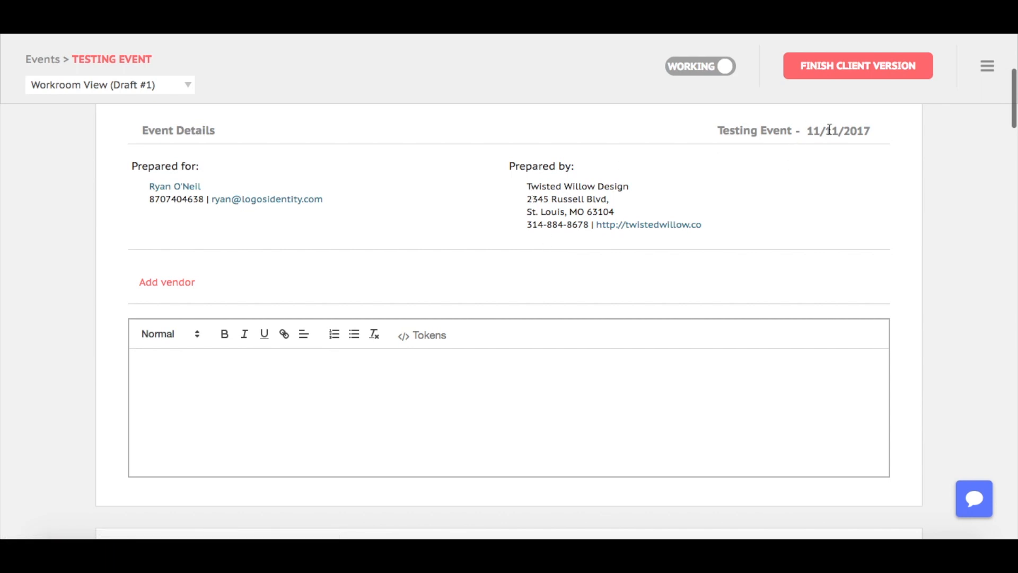
{"action": "left_click", "coordinate": [987, 62]}
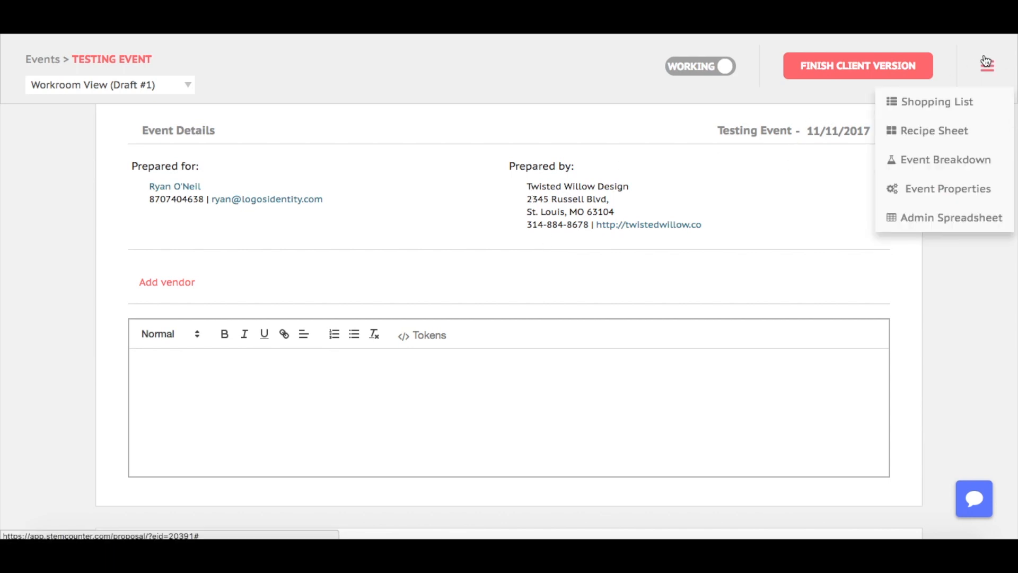
{"action": "left_click", "coordinate": [928, 188]}
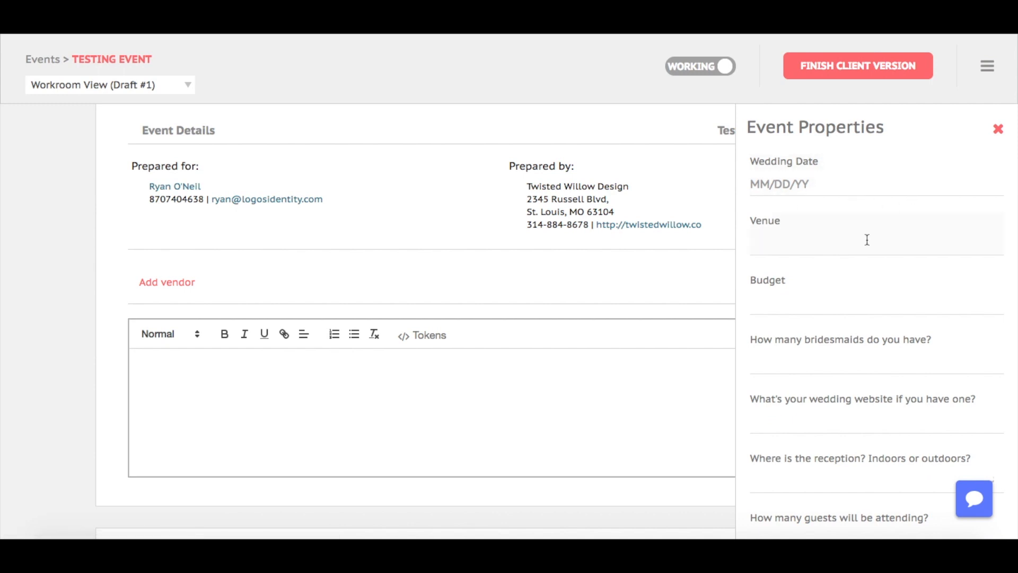
{"action": "scroll", "coordinate": [581, 206], "scroll_direction": "up", "scroll_amount": 2}
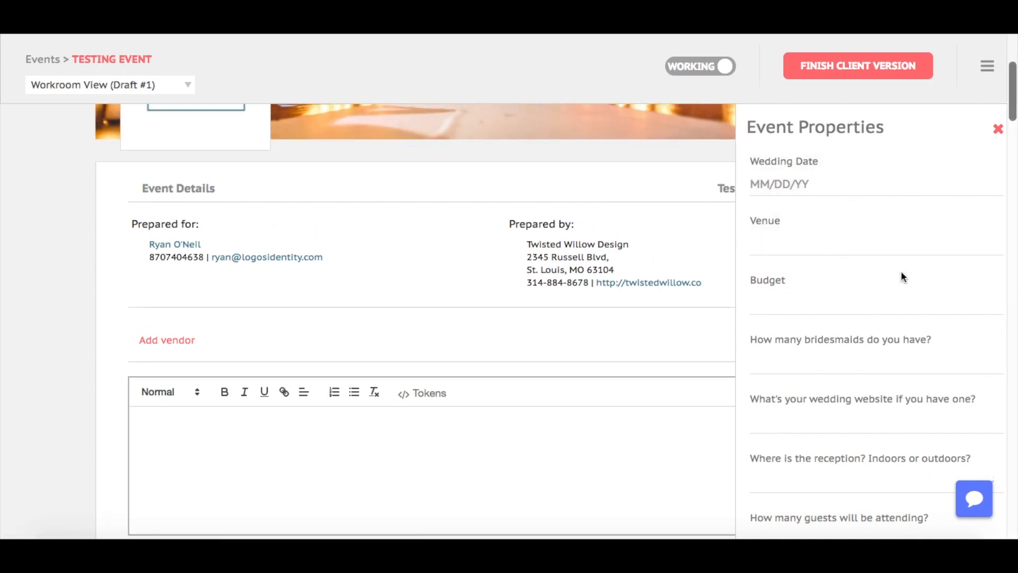
{"action": "scroll", "coordinate": [869, 313], "scroll_direction": "down", "scroll_amount": 15}
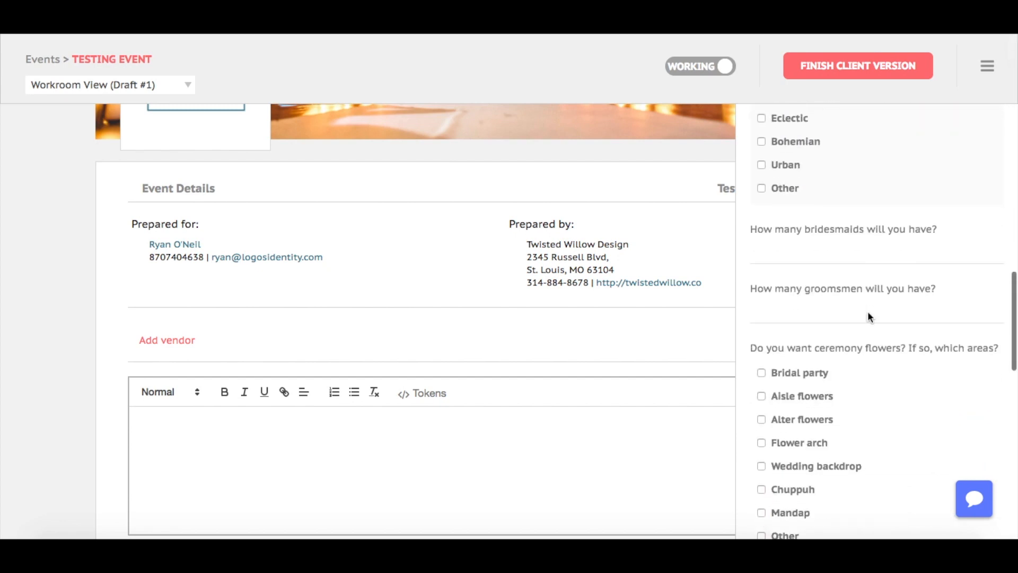
{"action": "scroll", "coordinate": [869, 313], "scroll_direction": "up", "scroll_amount": 15}
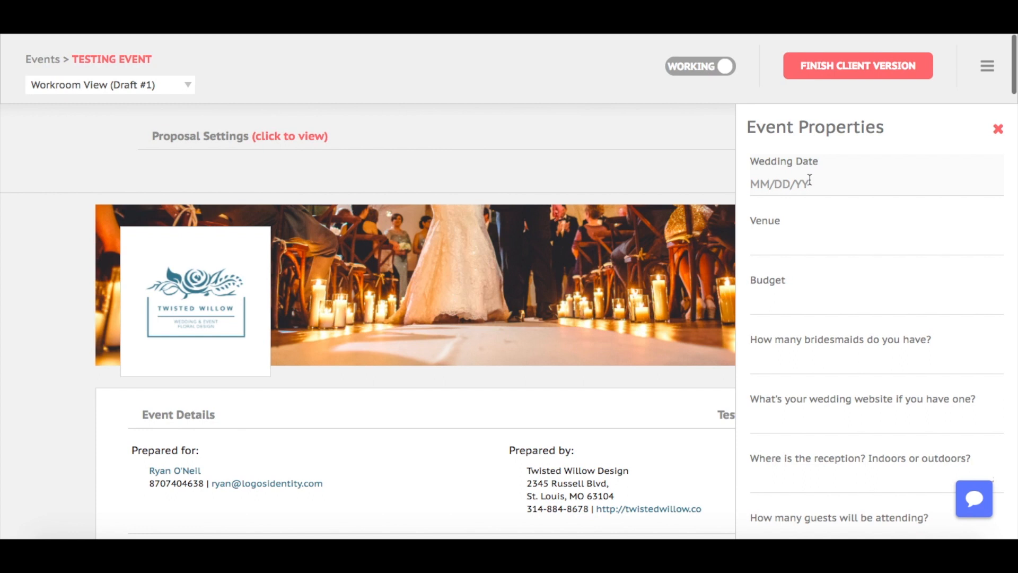
{"action": "scroll", "coordinate": [842, 246], "scroll_direction": "down", "scroll_amount": 15}
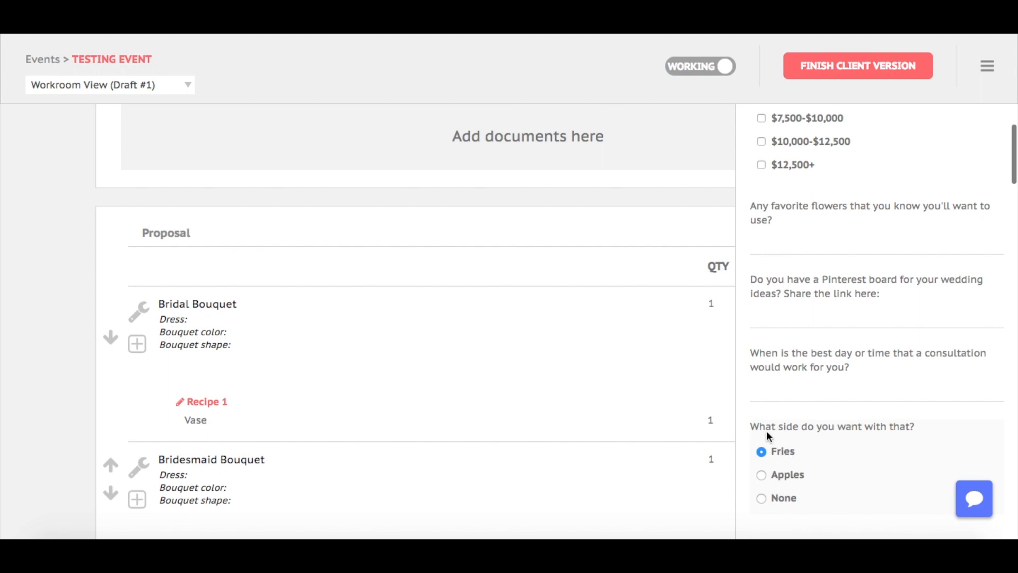
{"action": "scroll", "coordinate": [564, 298], "scroll_direction": "up", "scroll_amount": 10}
Type 'Side preferred:' into the event notes and close the properties panel.
{"action": "type", "text": "Side"}
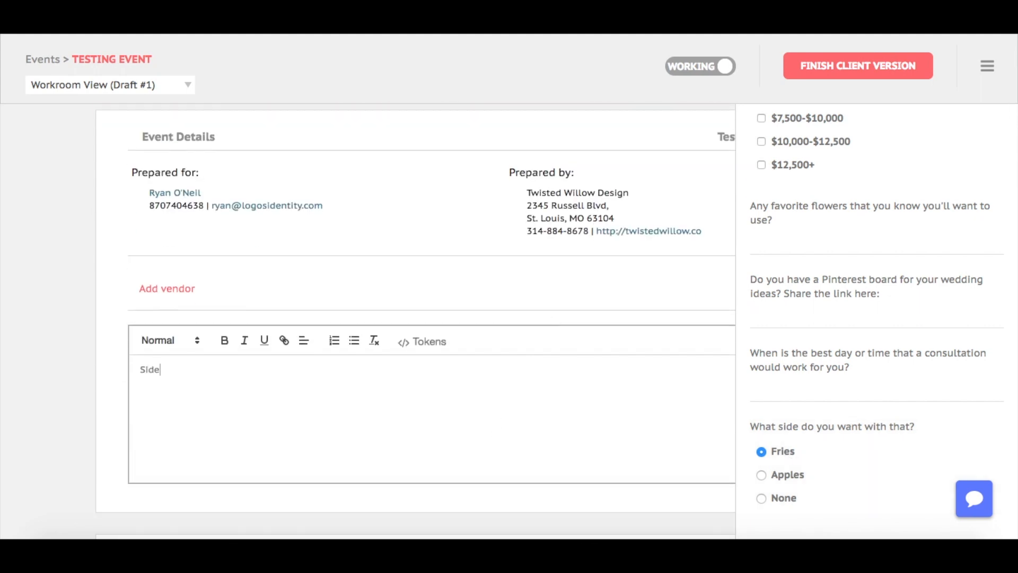
{"action": "type", "text": "Side preferred:"}
{"action": "scroll", "coordinate": [846, 375], "scroll_direction": "up", "scroll_amount": 10}
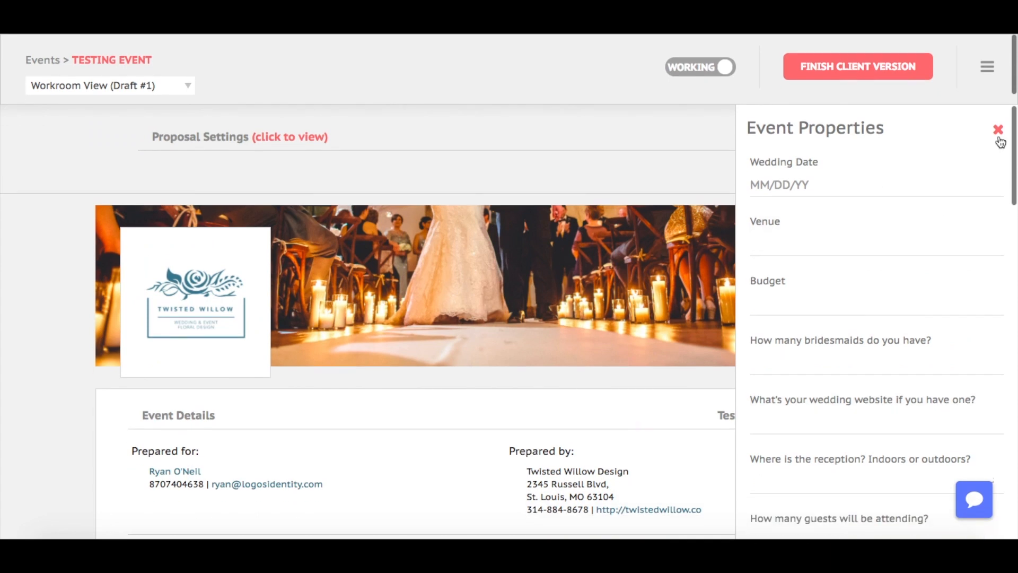
{"action": "left_click", "coordinate": [996, 130]}
Insert the 'What side do you want with that?' token and preview it rendering as Fries.
{"action": "scroll", "coordinate": [756, 330], "scroll_direction": "down", "scroll_amount": 5}
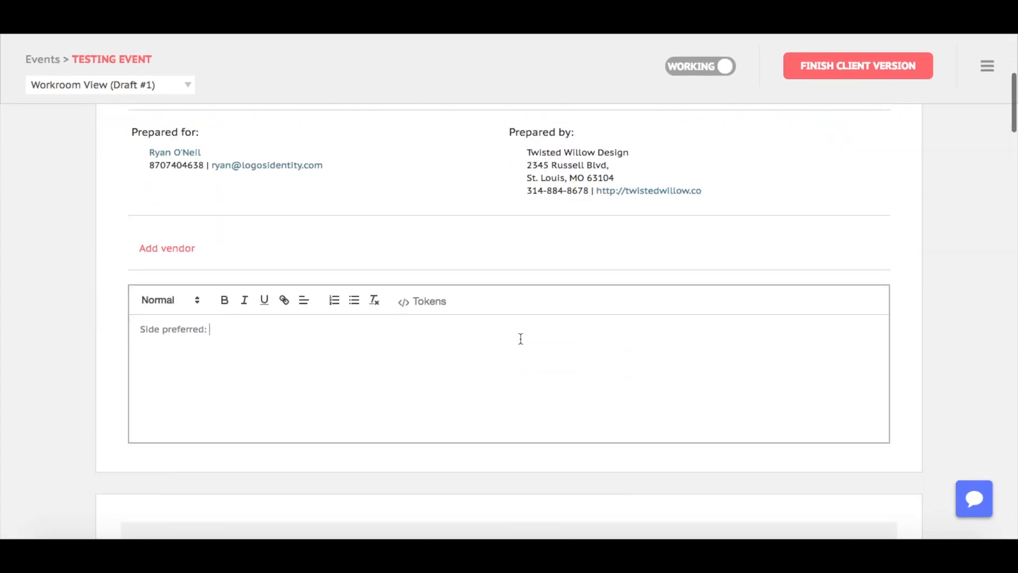
{"action": "left_click", "coordinate": [433, 301]}
{"action": "type", "text": "side"}
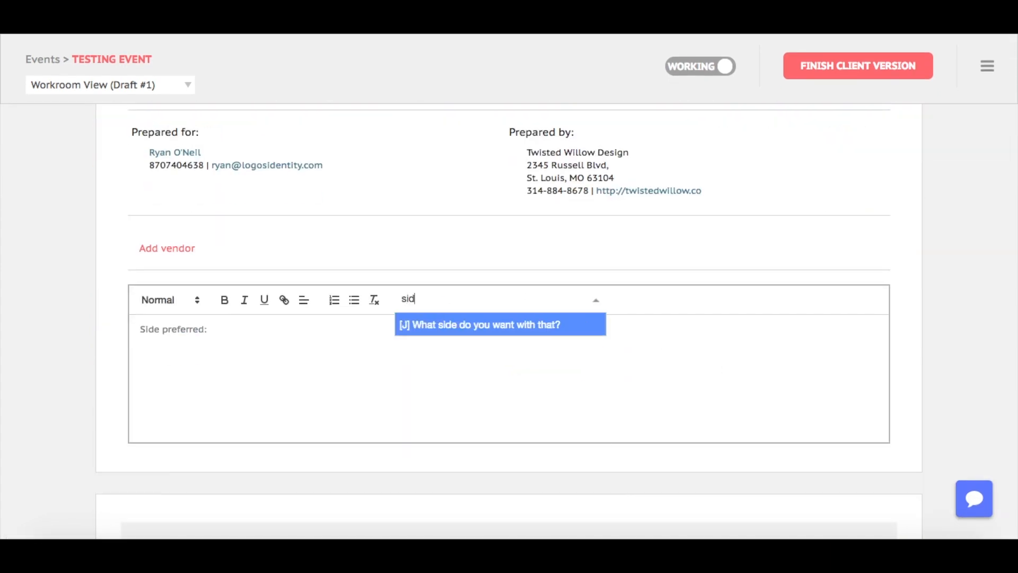
{"action": "left_click", "coordinate": [459, 325]}
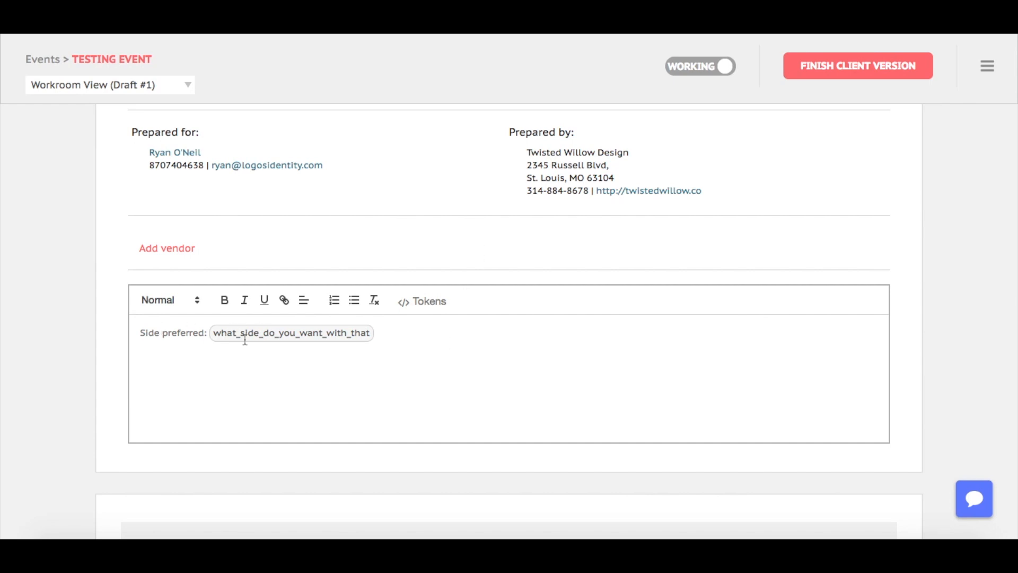
{"action": "left_click", "coordinate": [690, 70]}
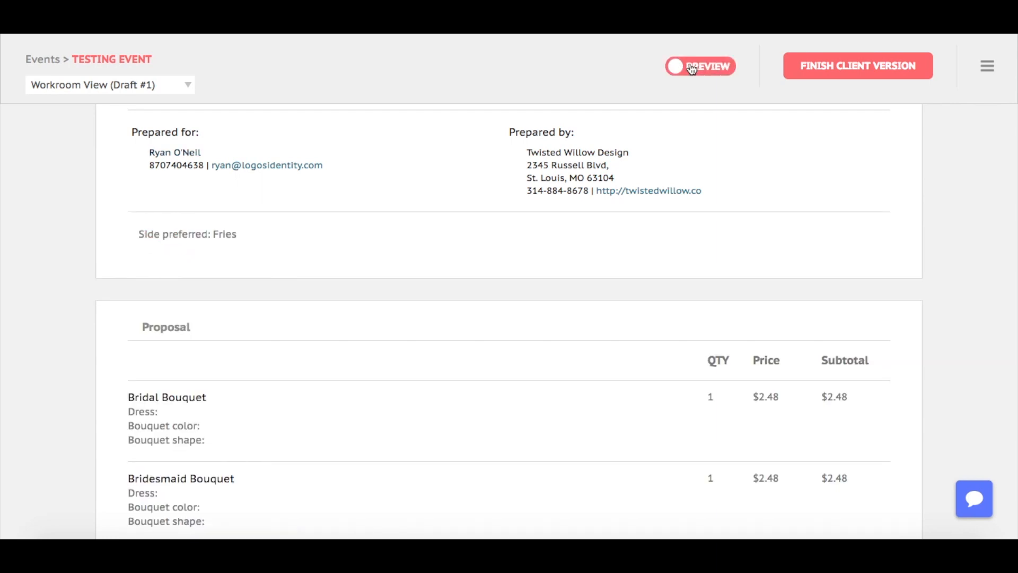
{"action": "double_click", "coordinate": [230, 234]}
{"action": "left_click", "coordinate": [246, 234]}
{"action": "left_click", "coordinate": [706, 69]}
Scroll through the contract text, placing the caret in the Deposit paragraph.
{"action": "scroll", "coordinate": [568, 342], "scroll_direction": "down", "scroll_amount": 20}
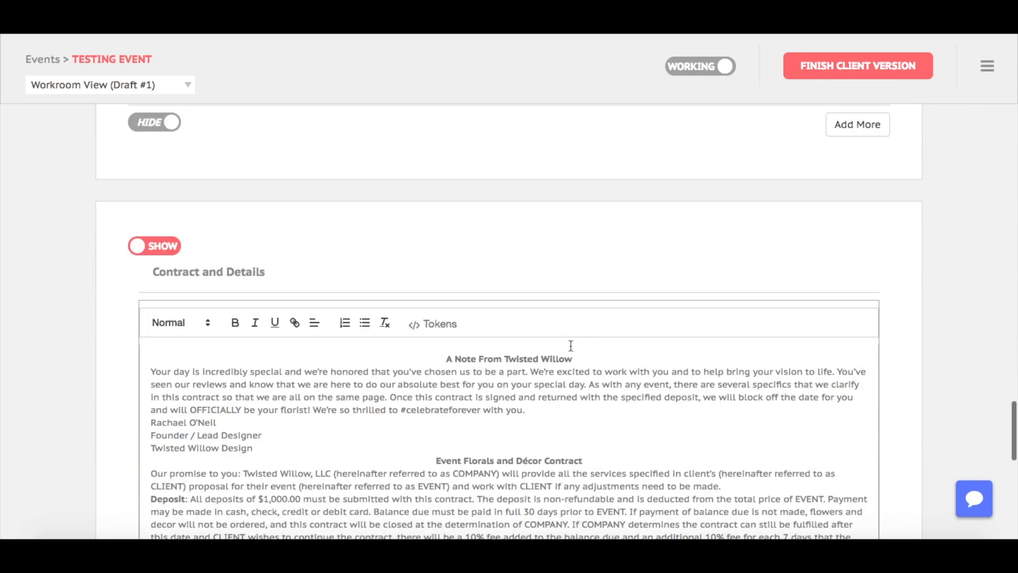
{"action": "left_click", "coordinate": [568, 373]}
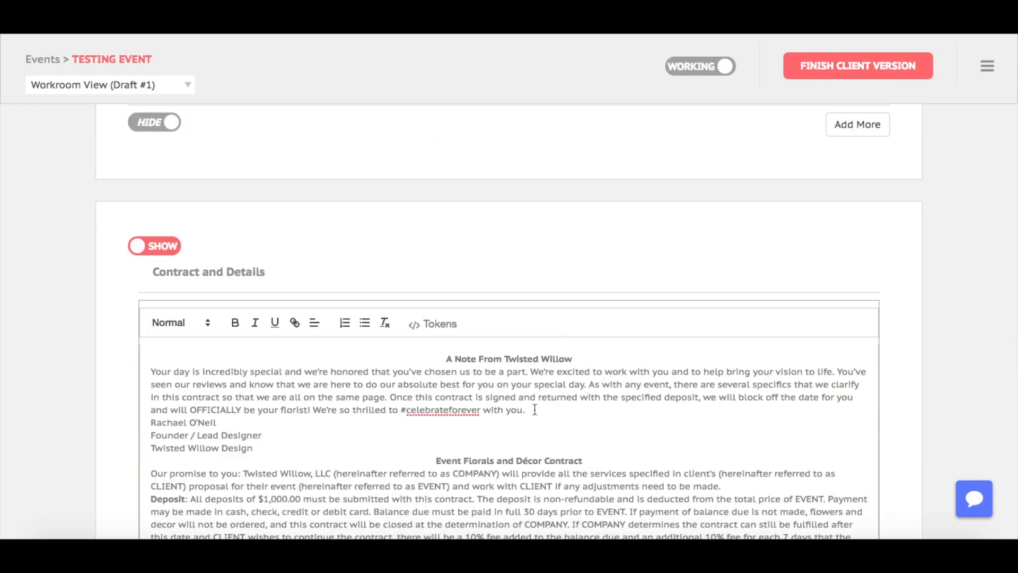
{"action": "scroll", "coordinate": [541, 427], "scroll_direction": "down", "scroll_amount": 4}
{"action": "left_click", "coordinate": [491, 324]}
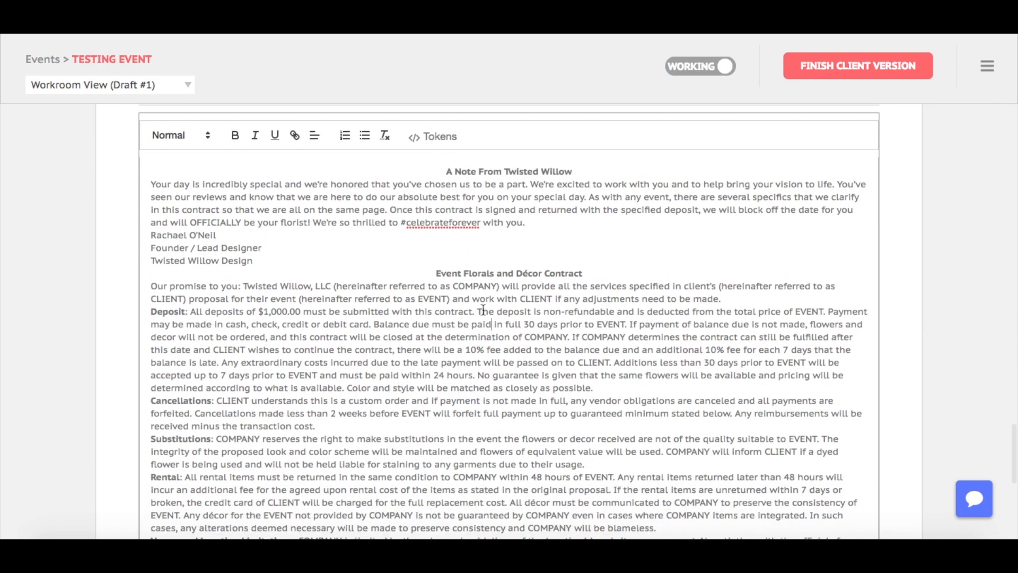
{"action": "scroll", "coordinate": [484, 309], "scroll_direction": "up", "scroll_amount": 1}
Glance at the Tokens list and the event's tools menu, closing both without changes.
{"action": "left_click", "coordinate": [431, 179]}
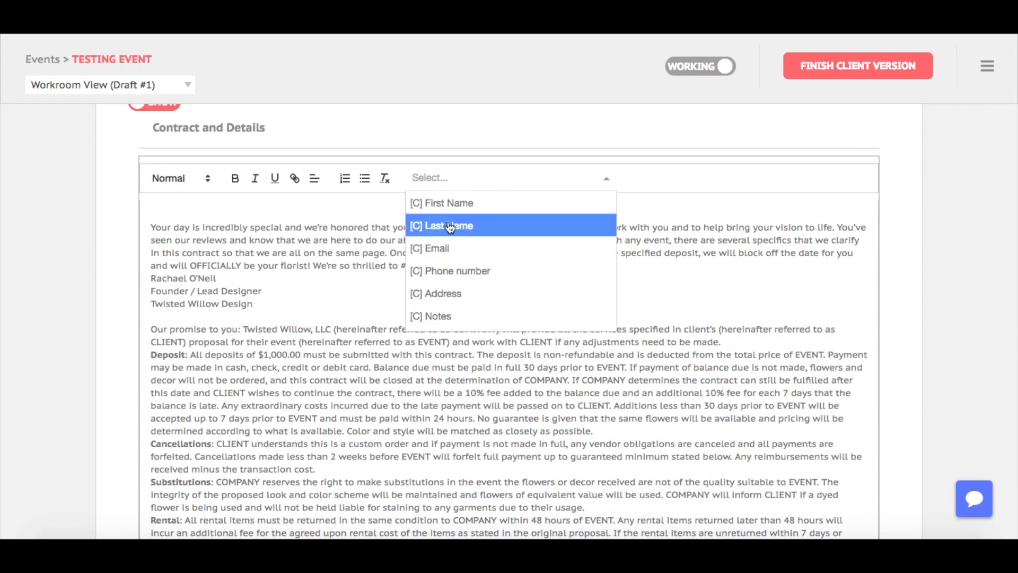
{"action": "scroll", "coordinate": [455, 316], "scroll_direction": "down", "scroll_amount": 3}
{"action": "scroll", "coordinate": [455, 316], "scroll_direction": "down", "scroll_amount": 10}
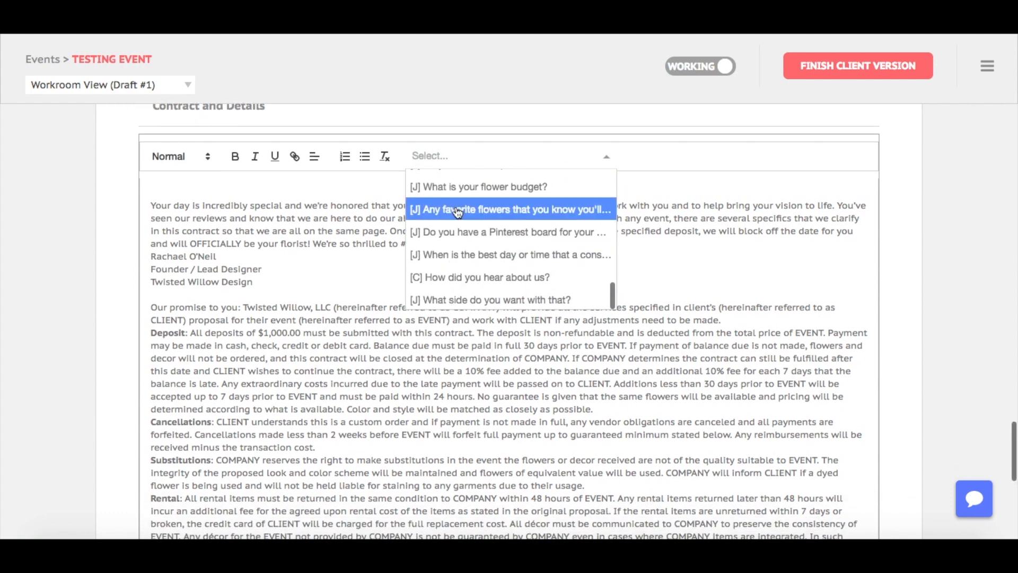
{"action": "left_click", "coordinate": [314, 267]}
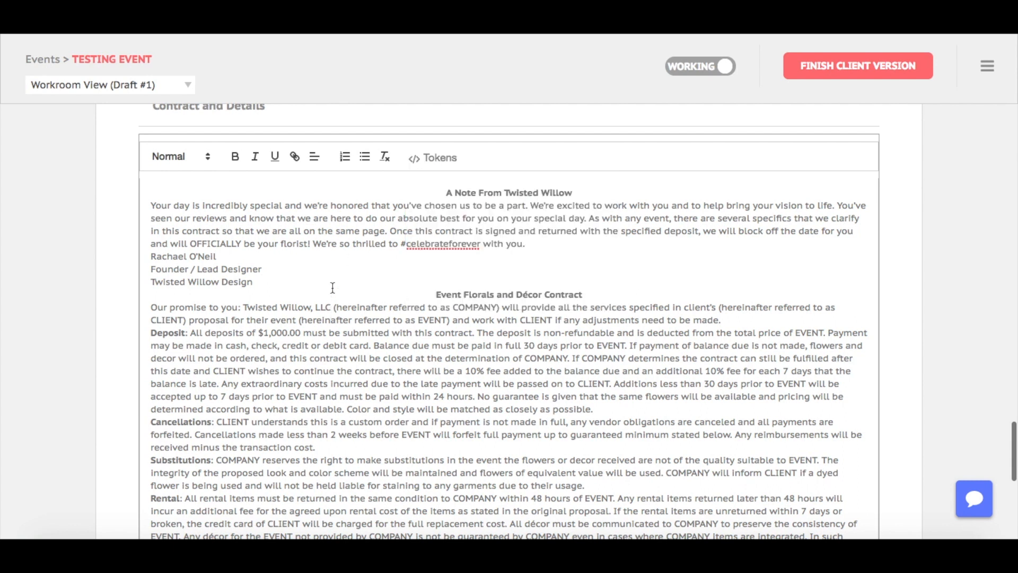
{"action": "scroll", "coordinate": [332, 287], "scroll_direction": "up", "scroll_amount": 3}
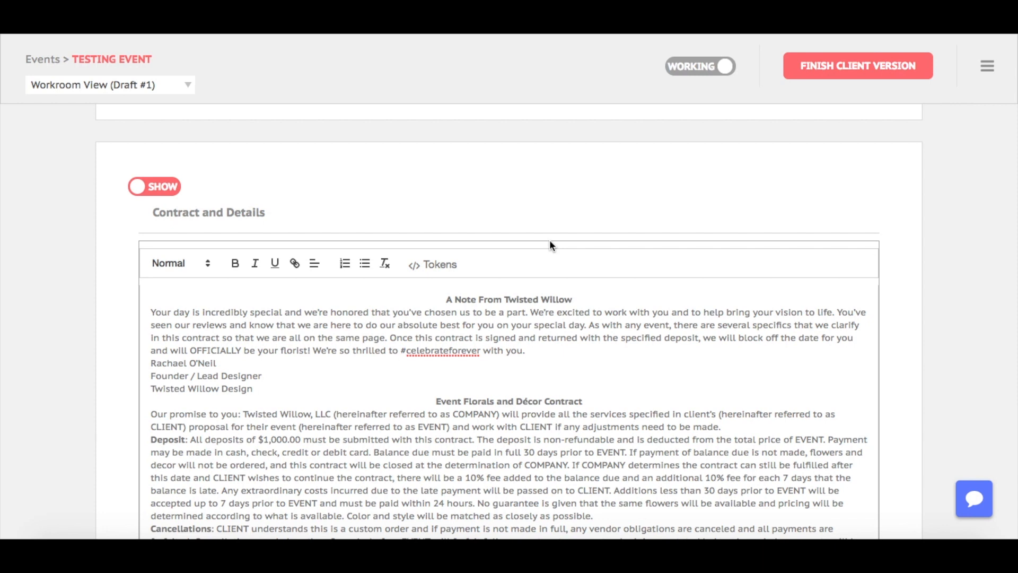
{"action": "left_click", "coordinate": [987, 66]}
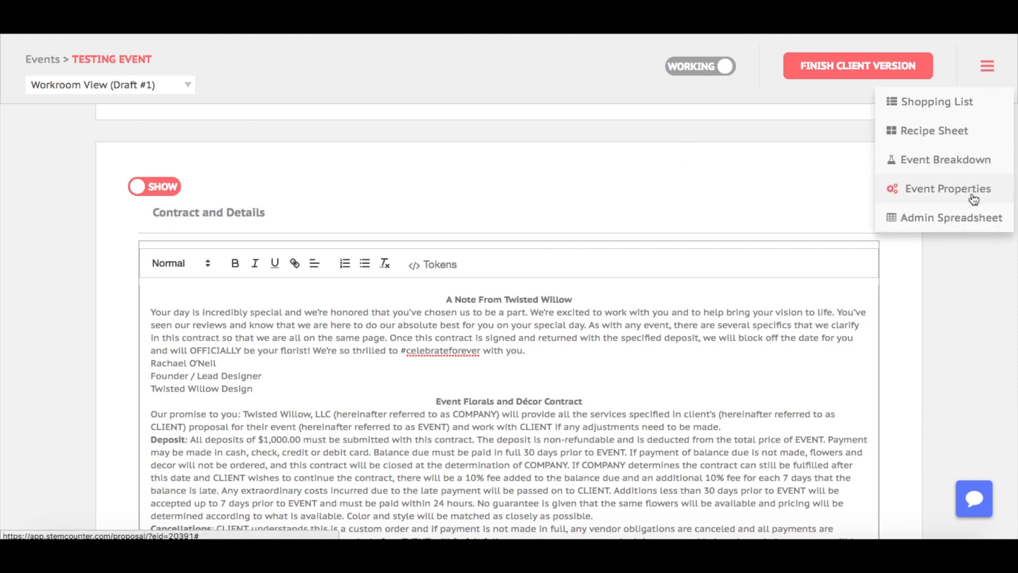
{"action": "left_click", "coordinate": [967, 318]}
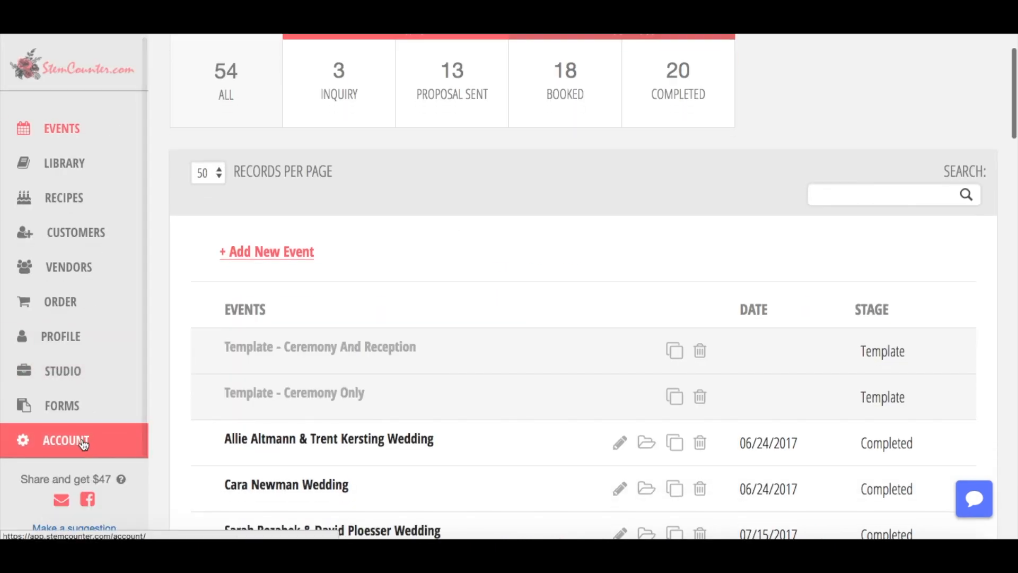
Load the Here's Your Proposal! template from the profile's Email Templates.
{"action": "left_click", "coordinate": [76, 338]}
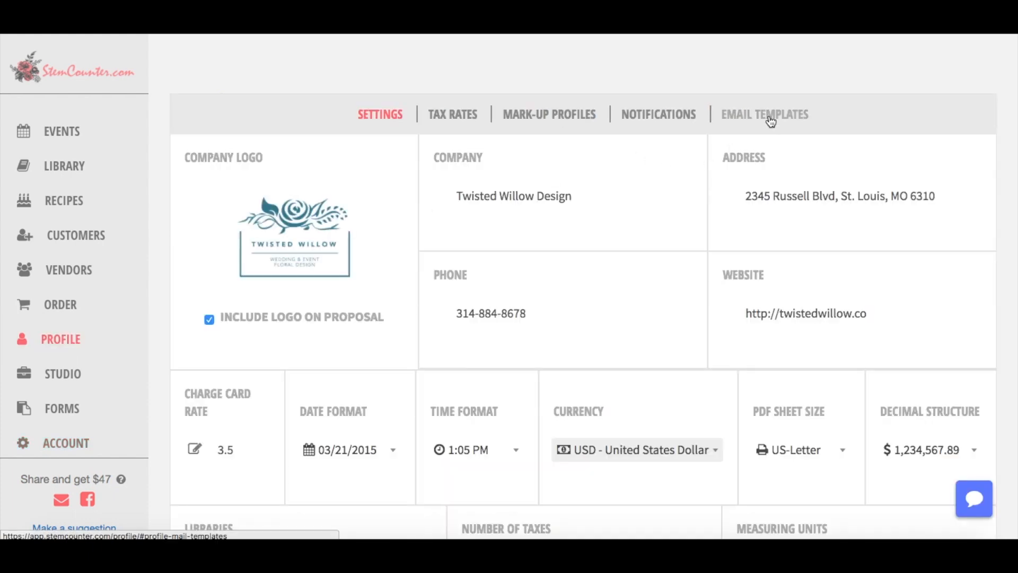
{"action": "left_click", "coordinate": [769, 105]}
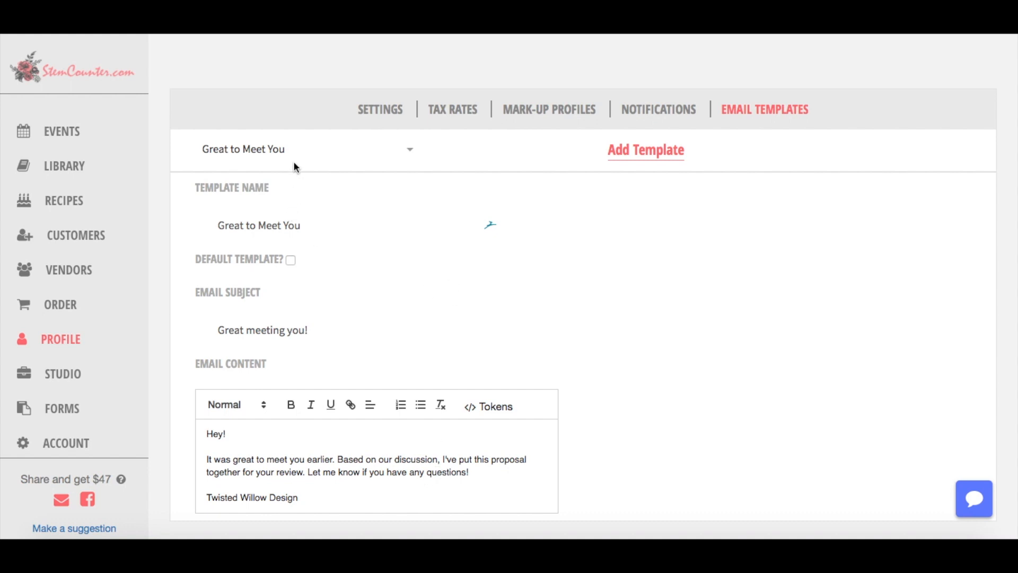
{"action": "left_click", "coordinate": [302, 148]}
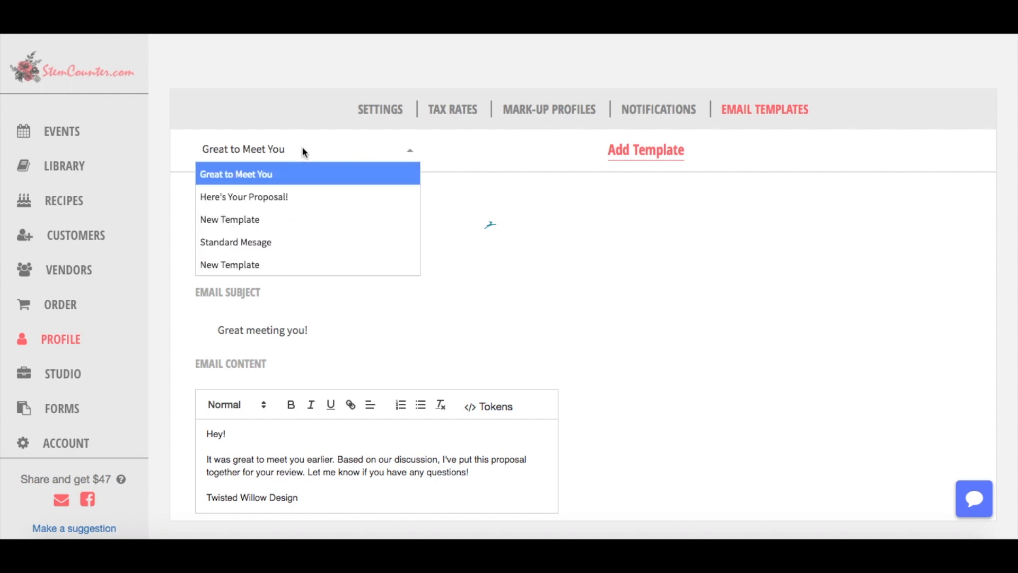
{"action": "left_click", "coordinate": [300, 198]}
Start the email body with 'Hey' followed by the client's First Name token.
{"action": "left_click", "coordinate": [300, 449]}
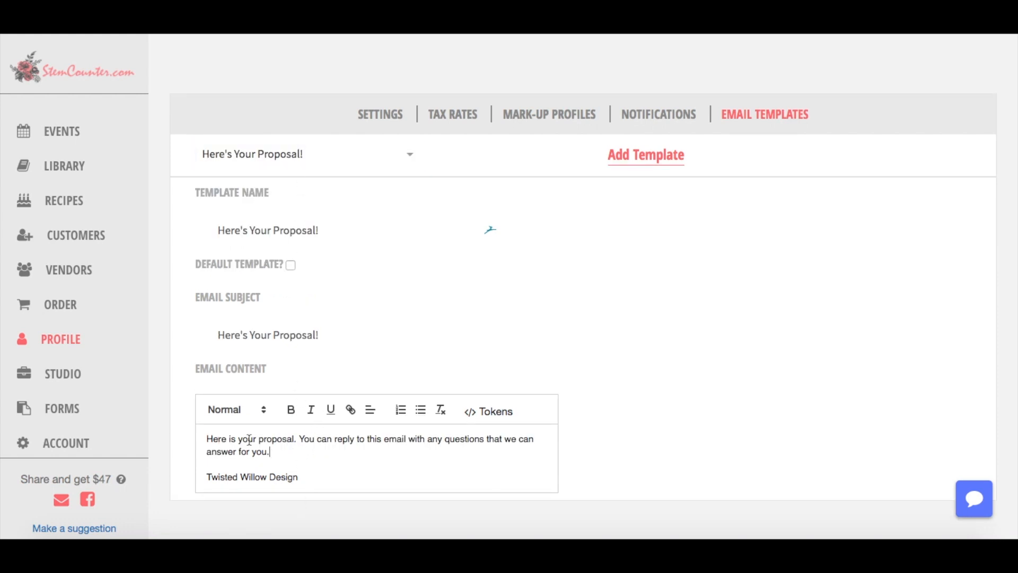
{"action": "key", "text": "Return"}
{"action": "key", "text": "Up"}
{"action": "type", "text": "Hey"}
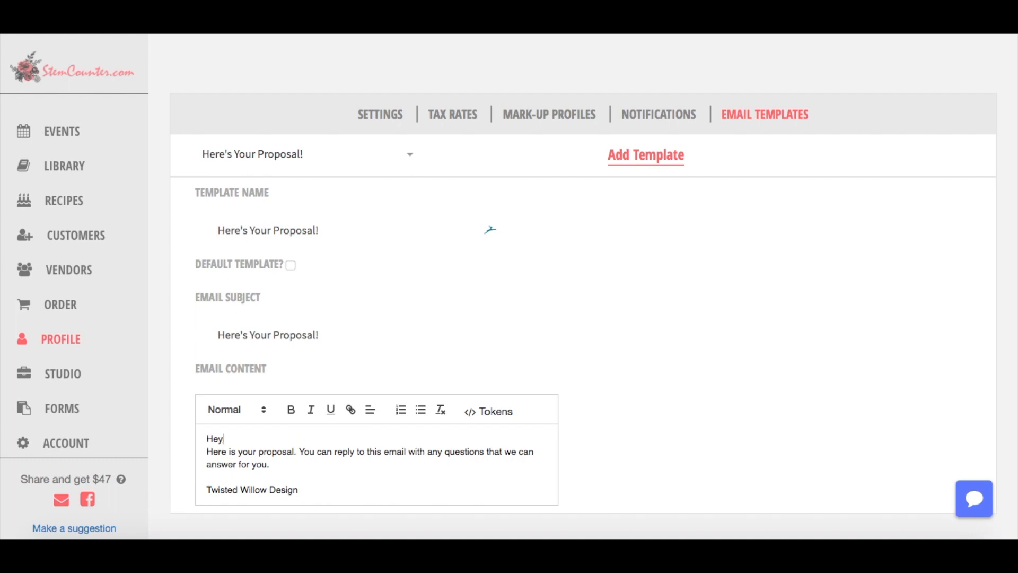
{"action": "left_click", "coordinate": [524, 399]}
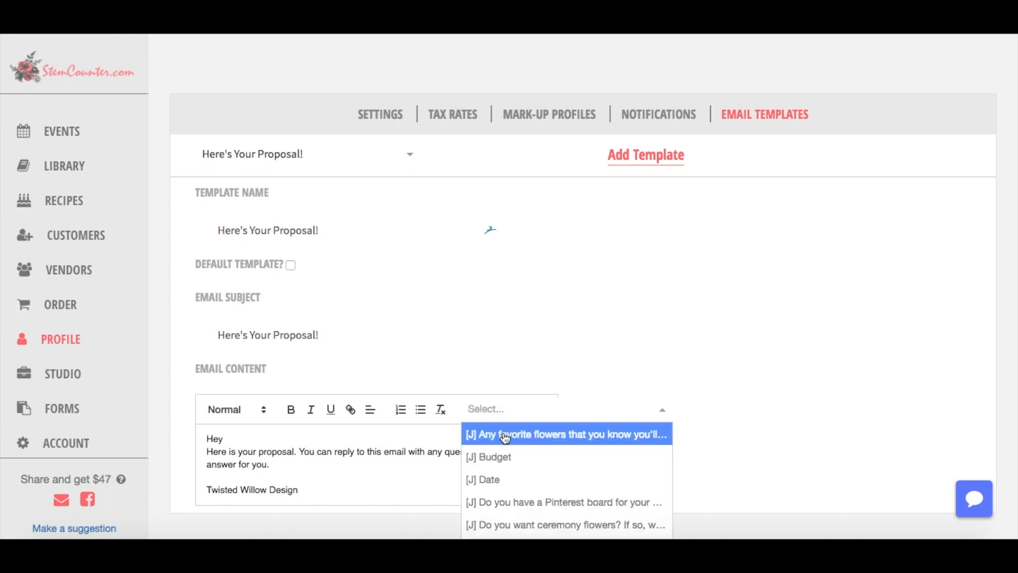
{"action": "type", "text": "fir"}
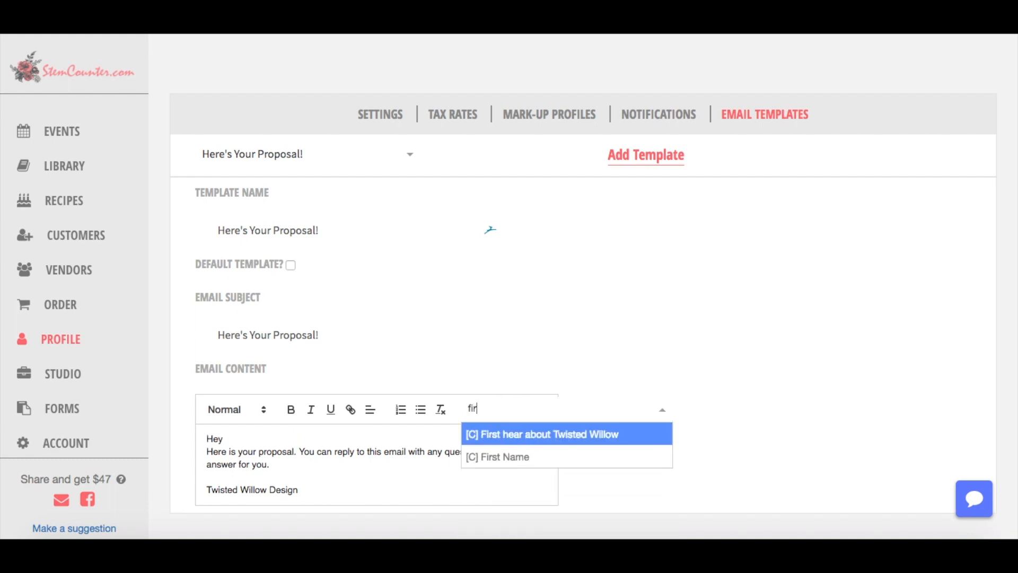
{"action": "left_click", "coordinate": [505, 459]}
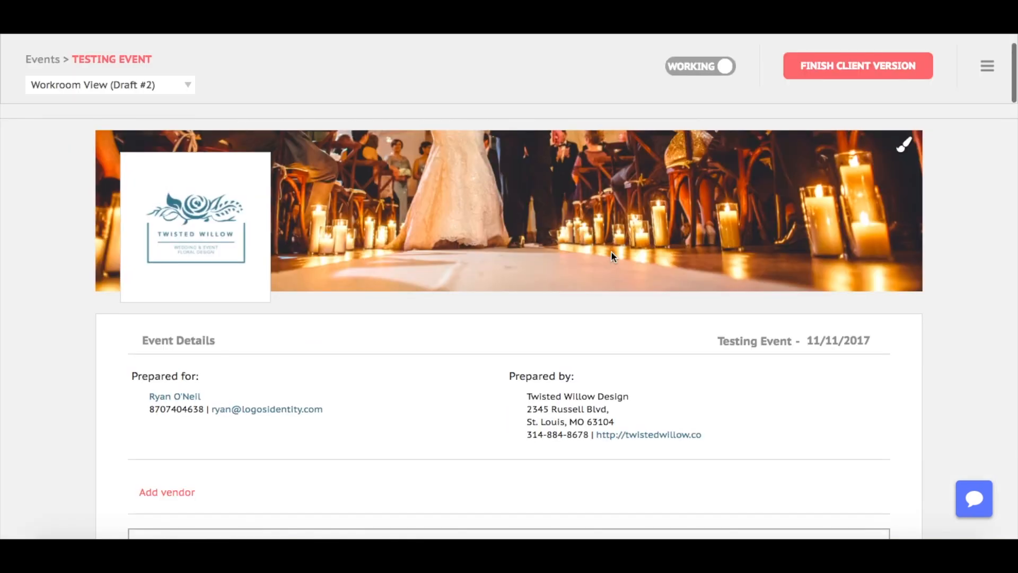
Change the Bridal Bouquet price from 2.48 to 150.00.
{"action": "scroll", "coordinate": [647, 299], "scroll_direction": "down", "scroll_amount": 10}
{"action": "scroll", "coordinate": [648, 301], "scroll_direction": "down", "scroll_amount": 2}
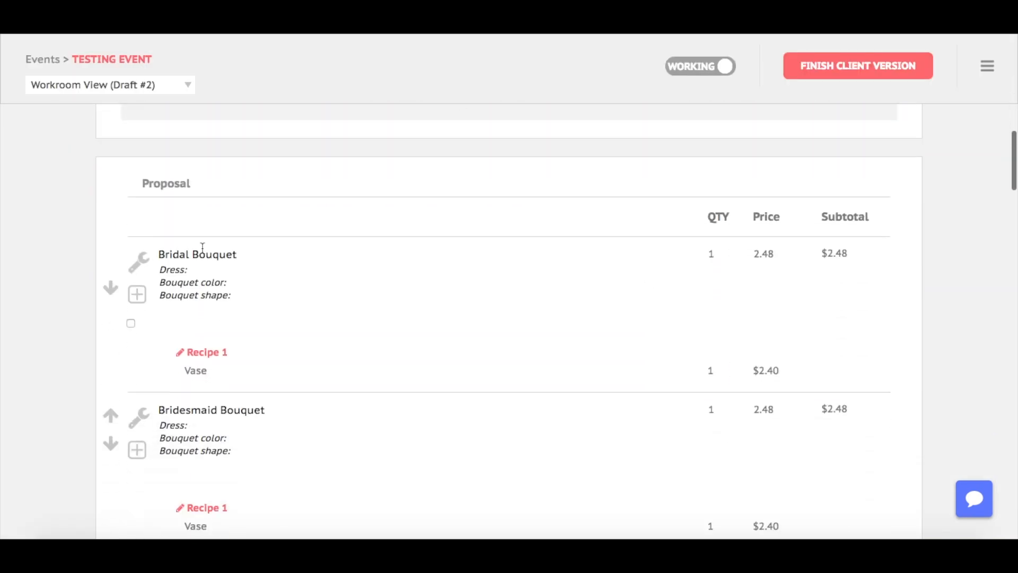
{"action": "left_click", "coordinate": [206, 354]}
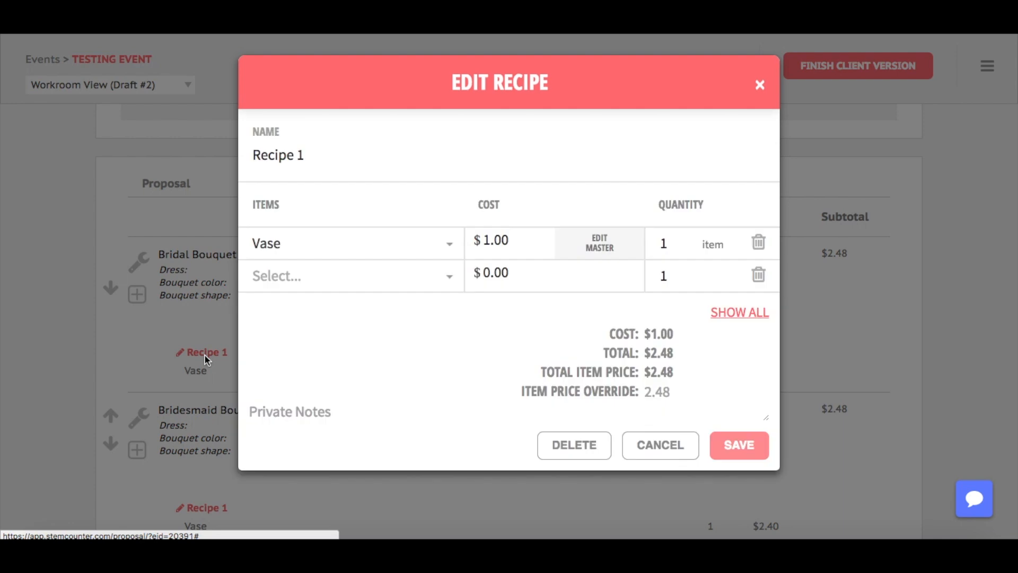
{"action": "left_click", "coordinate": [774, 249]}
{"action": "key", "text": "Delete"}
{"action": "key", "text": "Delete"}
{"action": "key", "text": "Delete"}
{"action": "key", "text": "Delete"}
{"action": "type", "text": "150.00"}
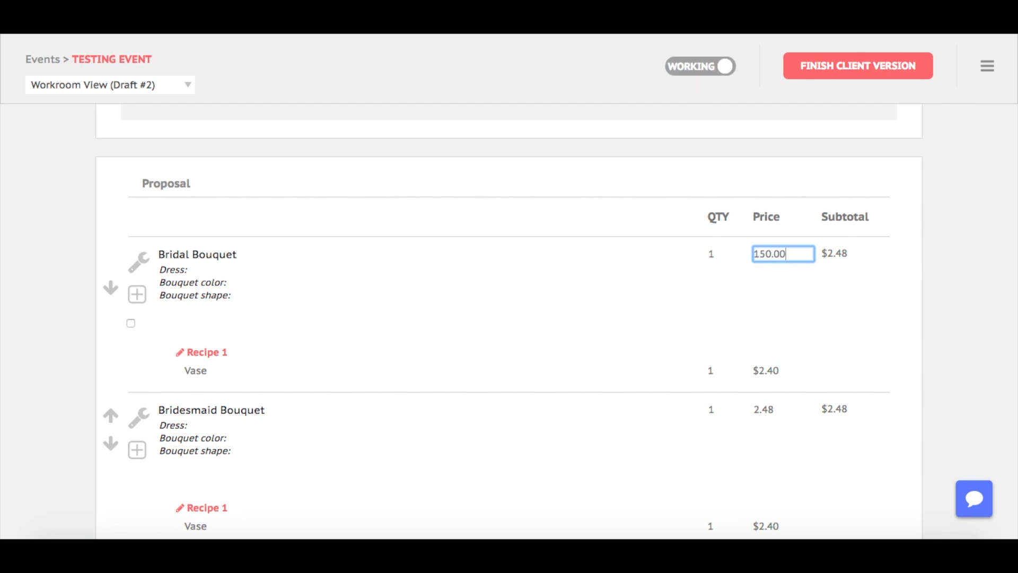
{"action": "left_click", "coordinate": [837, 301]}
Add 6 Hydrangea medium - White stems to Recipe 1 and save the recipe.
{"action": "left_click", "coordinate": [212, 355]}
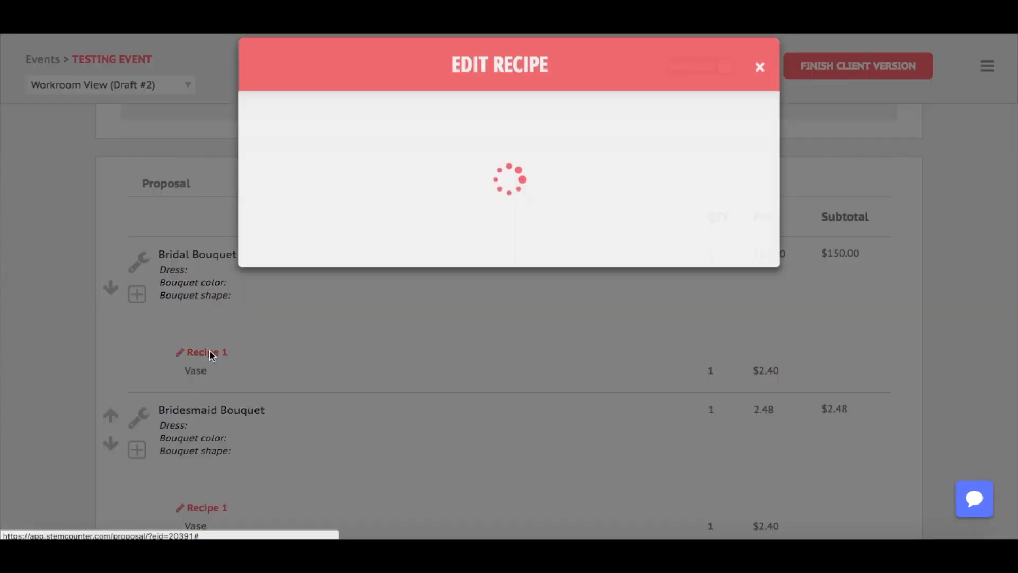
{"action": "left_click", "coordinate": [398, 278]}
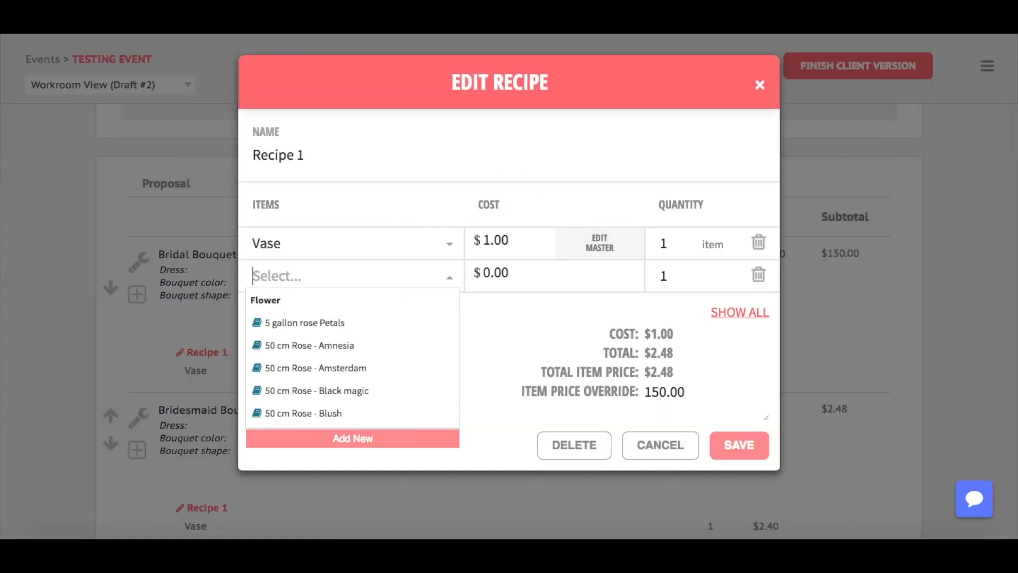
{"action": "type", "text": "hyd"}
{"action": "left_click", "coordinate": [405, 350]}
{"action": "left_click", "coordinate": [682, 269]}
{"action": "type", "text": "6"}
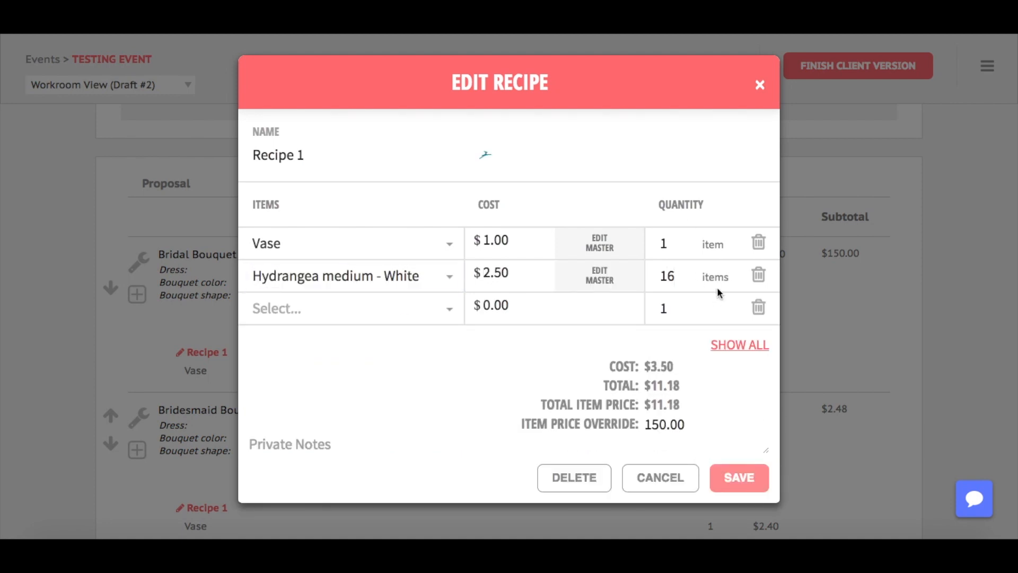
{"action": "key", "text": "BackSpace"}
{"action": "key", "text": "BackSpace"}
{"action": "type", "text": "6"}
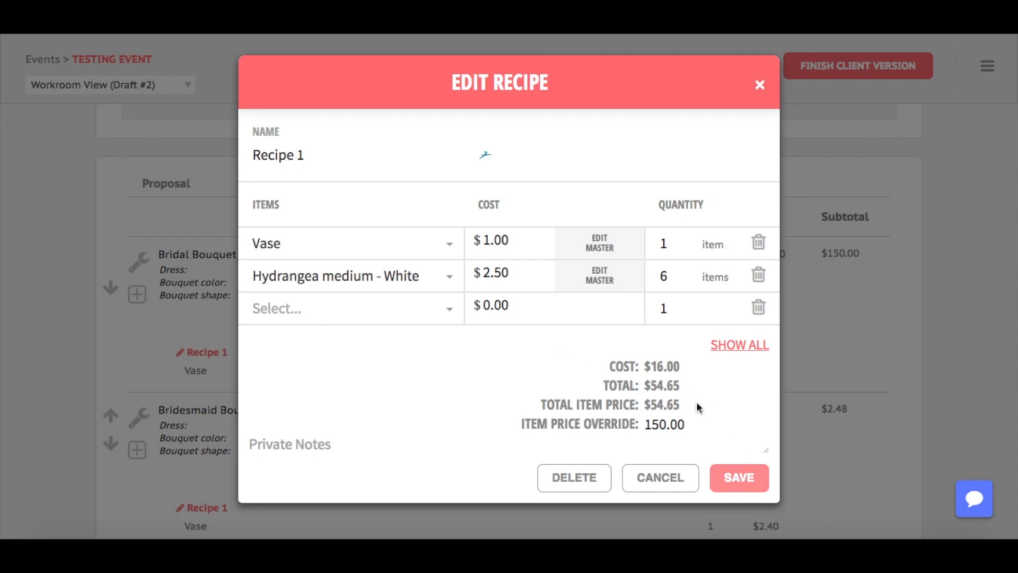
{"action": "left_click", "coordinate": [757, 476]}
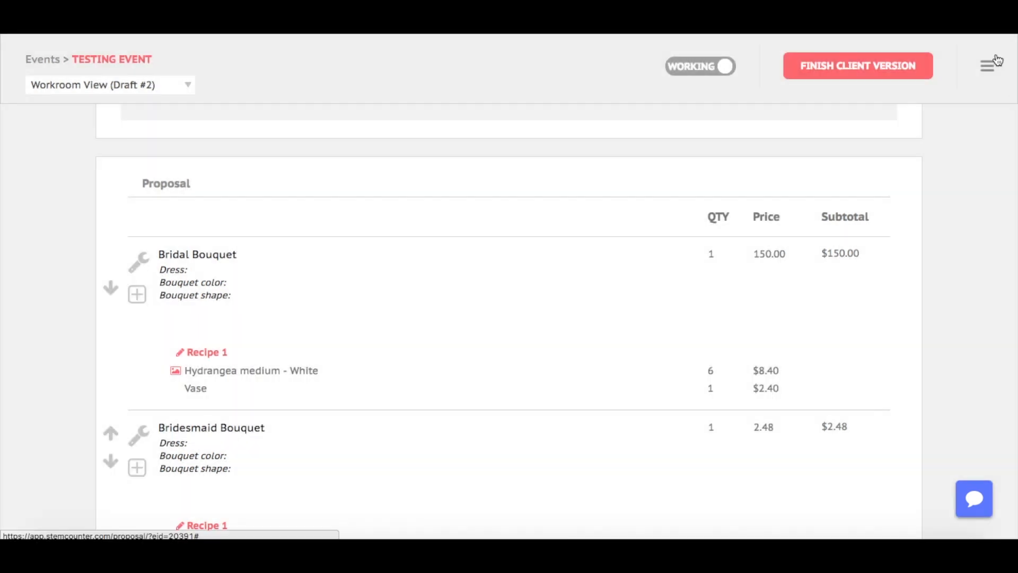
Open the Event Breakdown and highlight cost 63.00, labor 18.40 and profit 335.08.
{"action": "left_click", "coordinate": [988, 65]}
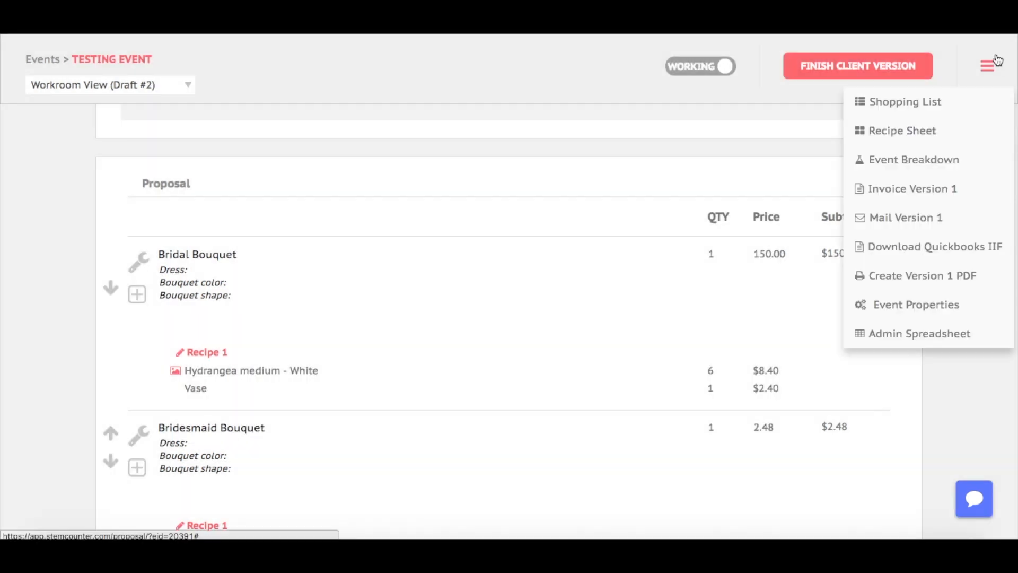
{"action": "left_click", "coordinate": [926, 160]}
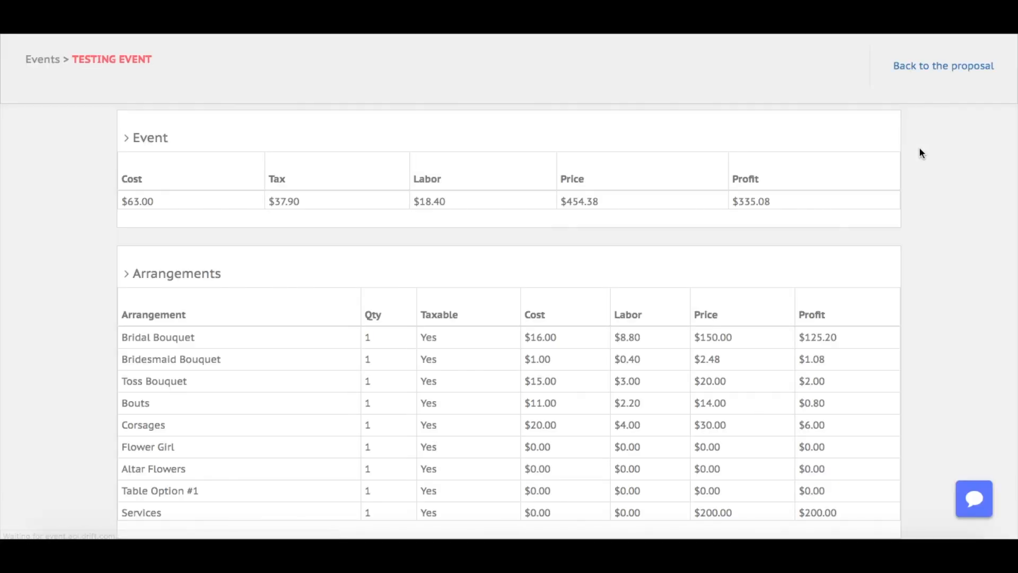
{"action": "left_click_drag", "start_coordinate": [141, 201], "coordinate": [134, 196]}
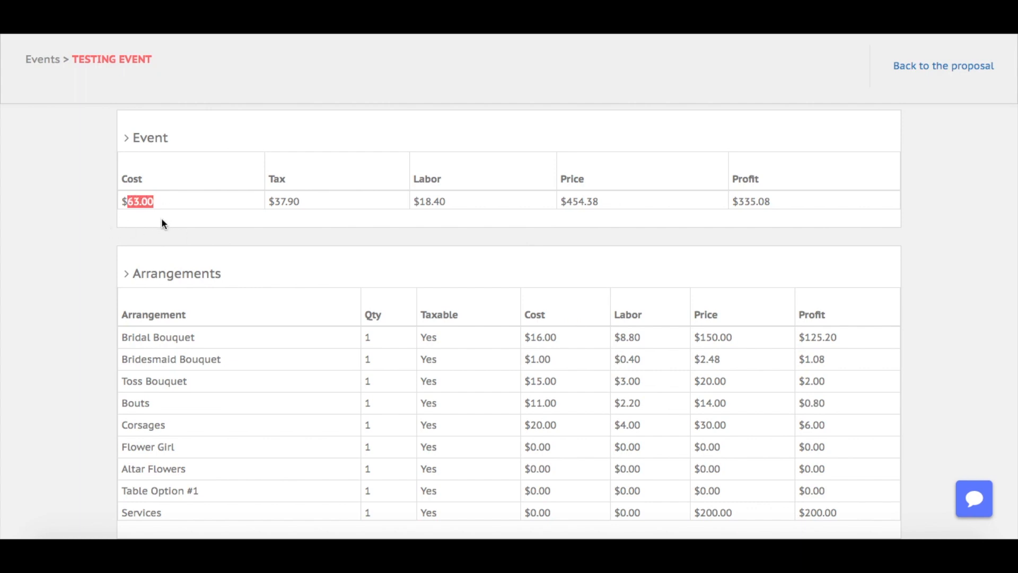
{"action": "left_click_drag", "start_coordinate": [450, 201], "coordinate": [419, 201]}
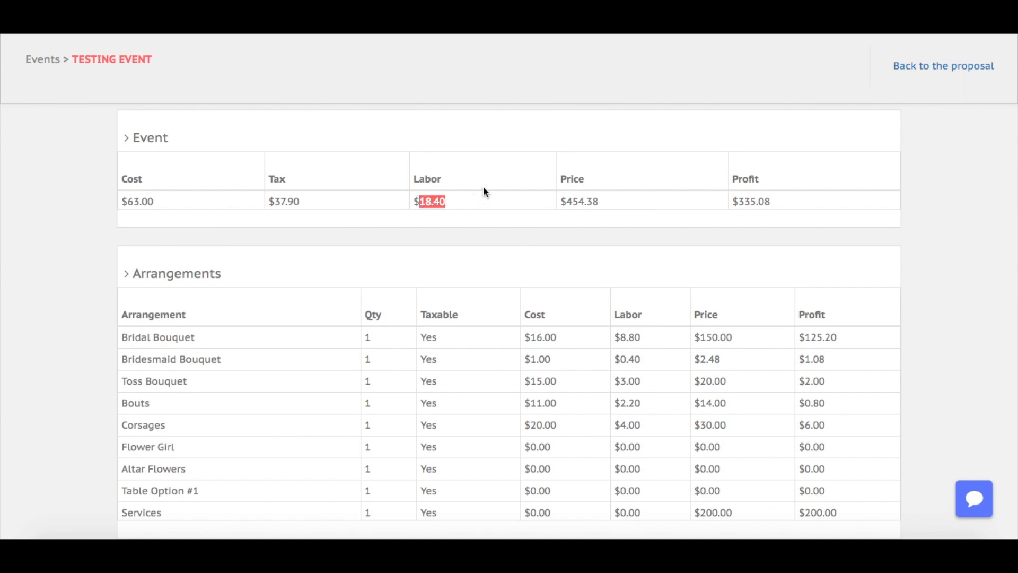
{"action": "left_click_drag", "start_coordinate": [771, 201], "coordinate": [738, 201]}
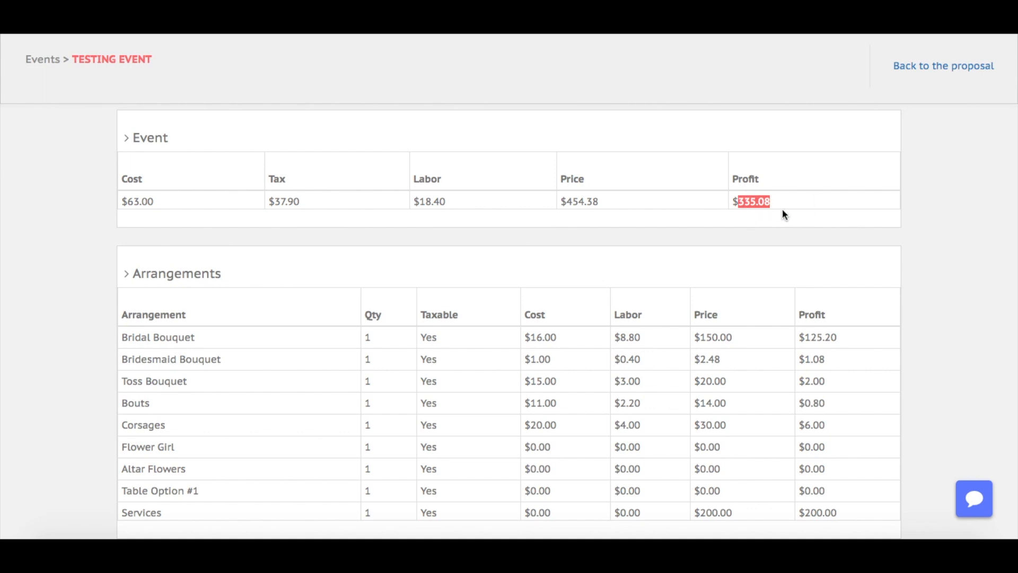
{"action": "left_click", "coordinate": [800, 219]}
{"action": "scroll", "coordinate": [801, 220], "scroll_direction": "down", "scroll_amount": 2}
Open the Studio settings showing the white label option and brand colour #34758c.
{"action": "scroll", "coordinate": [801, 220], "scroll_direction": "up", "scroll_amount": 2}
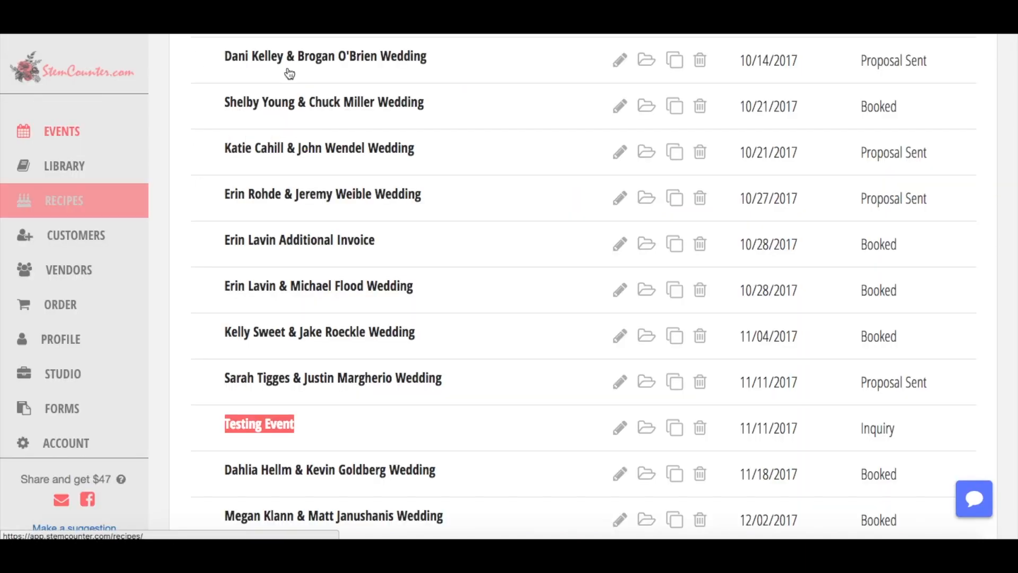
{"action": "left_click", "coordinate": [79, 380]}
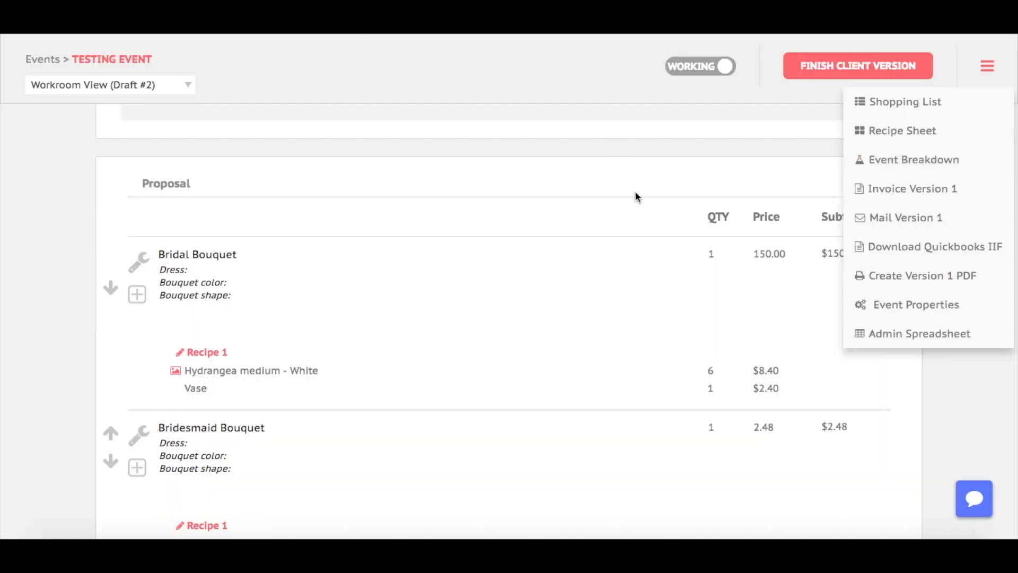
{"action": "scroll", "coordinate": [636, 197], "scroll_direction": "up", "scroll_amount": 10}
{"action": "scroll", "coordinate": [635, 197], "scroll_direction": "down", "scroll_amount": 3}
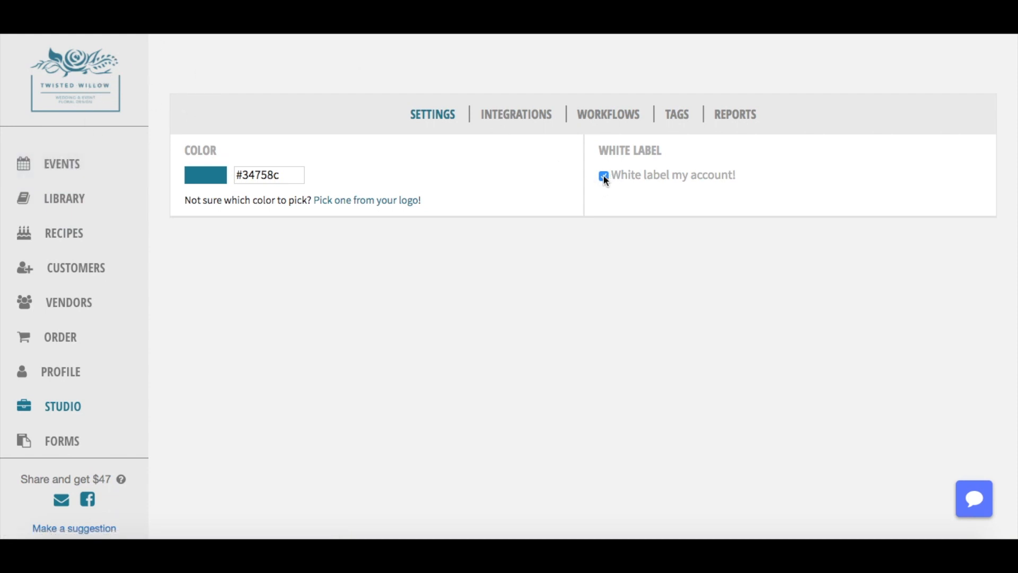
View the Studio Integrations tab with linked Google Calendar and QuickBooks Online.
{"action": "left_click", "coordinate": [539, 119]}
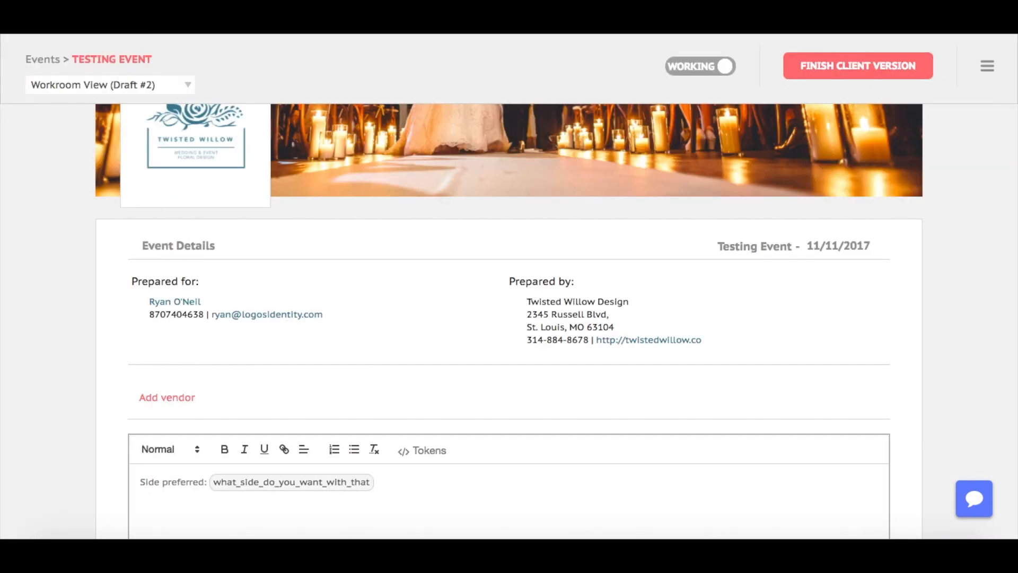
{"action": "scroll", "coordinate": [591, 230], "scroll_direction": "down", "scroll_amount": 20}
{"action": "scroll", "coordinate": [592, 231], "scroll_direction": "up", "scroll_amount": 5}
{"action": "scroll", "coordinate": [592, 230], "scroll_direction": "up", "scroll_amount": 1}
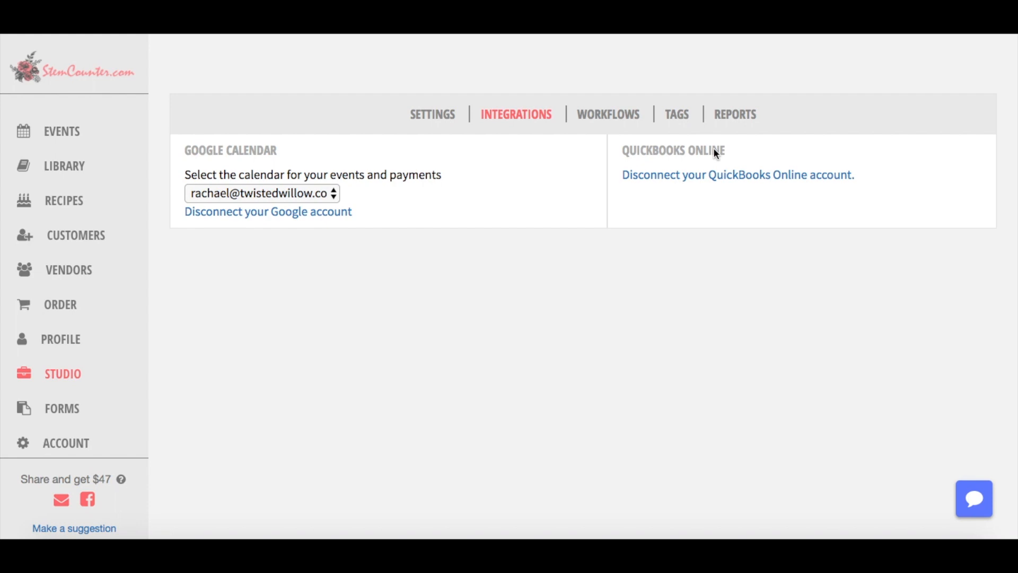
Run the studio events report for 11/01/2017 through 11/30/2017.
{"action": "left_click", "coordinate": [726, 122]}
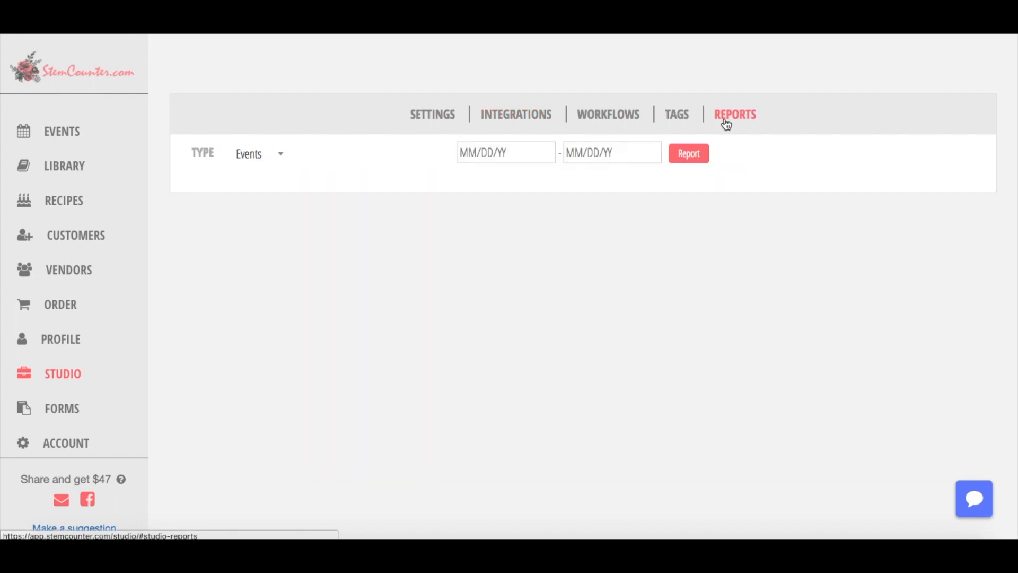
{"action": "left_click", "coordinate": [536, 152]}
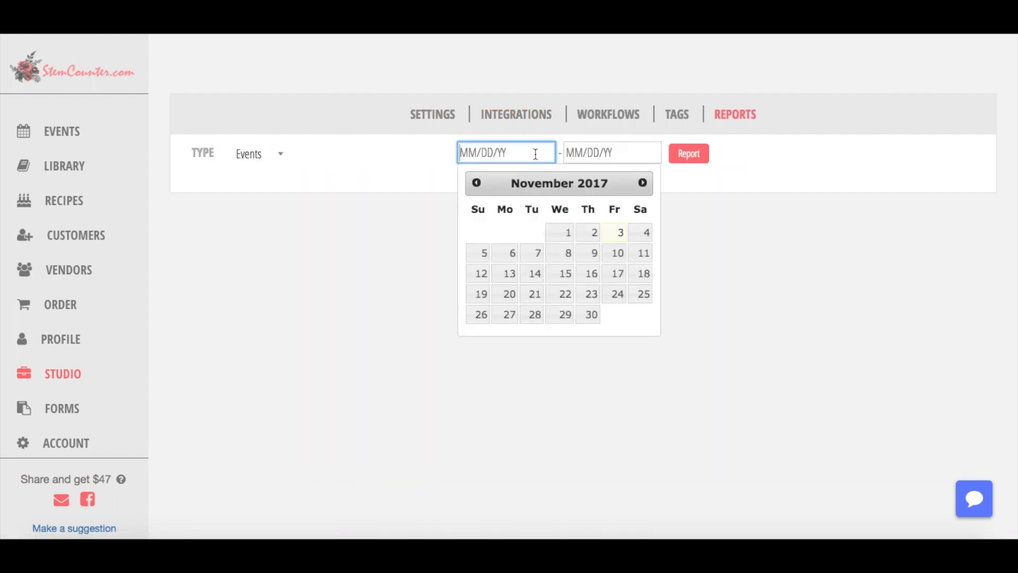
{"action": "left_click", "coordinate": [563, 233]}
{"action": "left_click", "coordinate": [615, 151]}
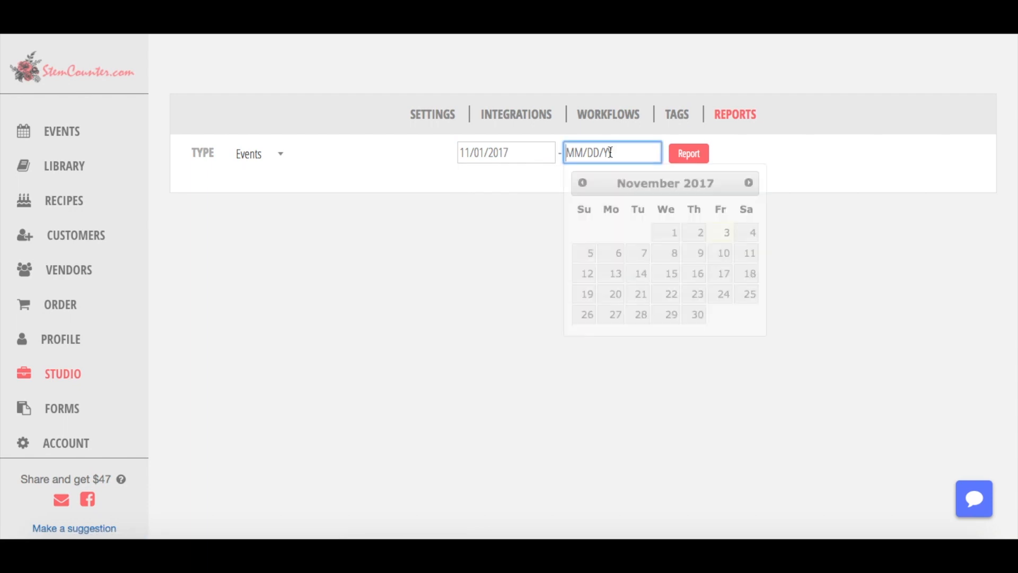
{"action": "left_click", "coordinate": [697, 314]}
{"action": "left_click", "coordinate": [681, 157]}
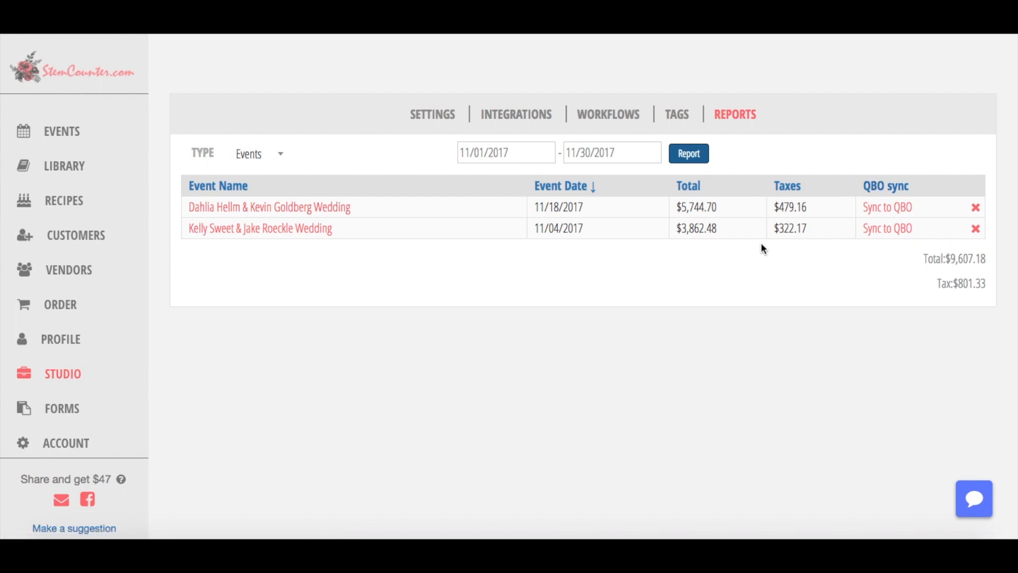
Check the report total, rerun the November report as Payments, then view the studio tags.
{"action": "left_click_drag", "start_coordinate": [929, 263], "coordinate": [960, 261]}
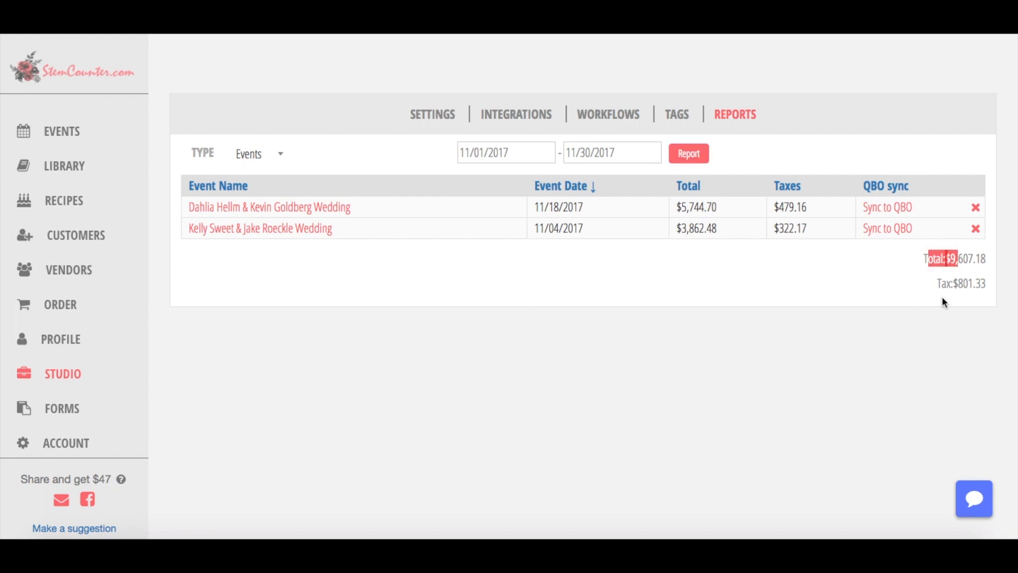
{"action": "left_click", "coordinate": [811, 311]}
{"action": "left_click", "coordinate": [268, 164]}
{"action": "left_click", "coordinate": [263, 228]}
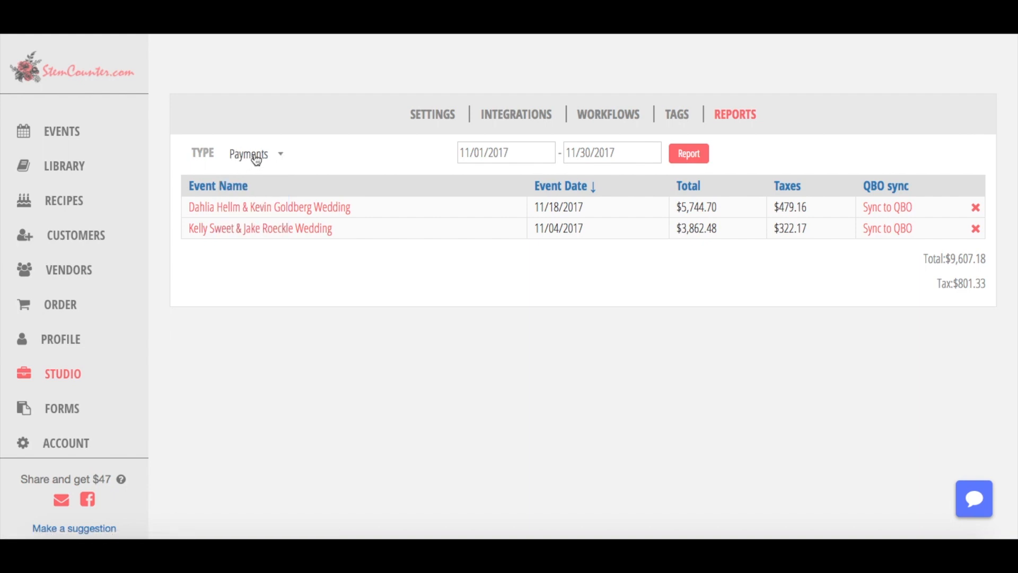
{"action": "left_click", "coordinate": [682, 160]}
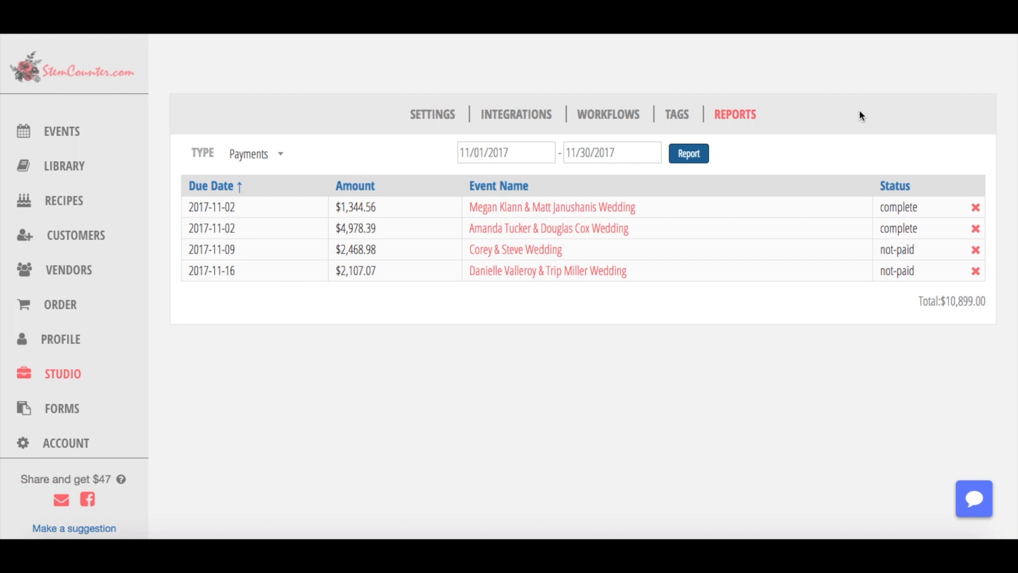
{"action": "left_click", "coordinate": [683, 116]}
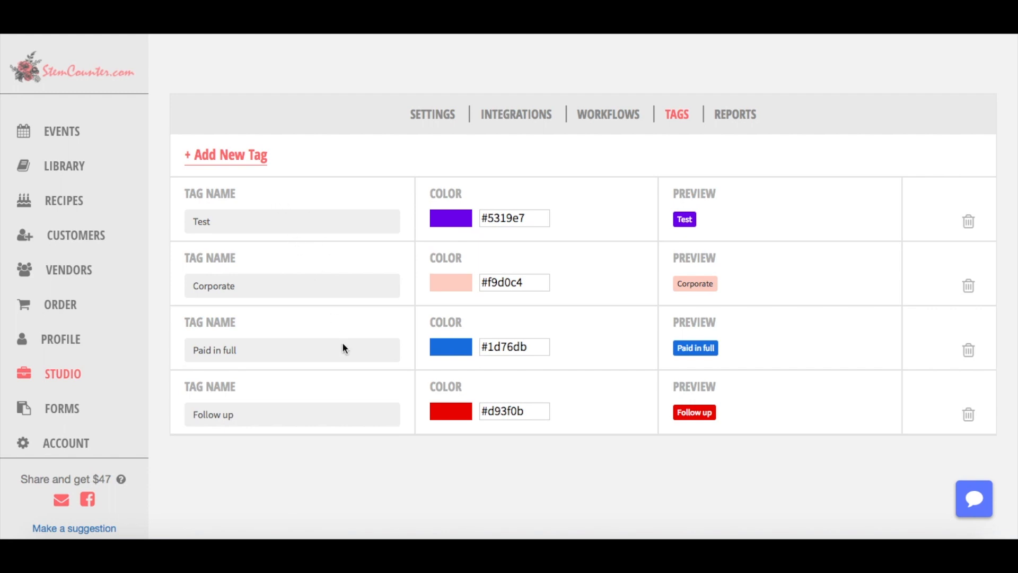
Delete the Test tag and save a new dark grey #616161 tag named for the staff member.
{"action": "left_click", "coordinate": [969, 221]}
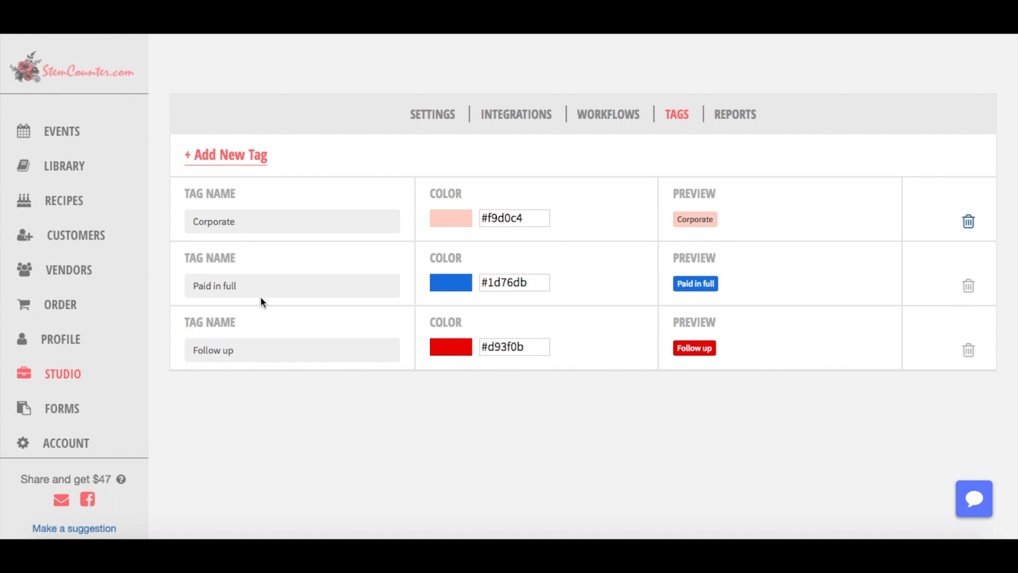
{"action": "left_click", "coordinate": [241, 154]}
{"action": "left_click", "coordinate": [280, 416]}
{"action": "type", "text": "Ashley's"}
{"action": "left_click", "coordinate": [493, 414]}
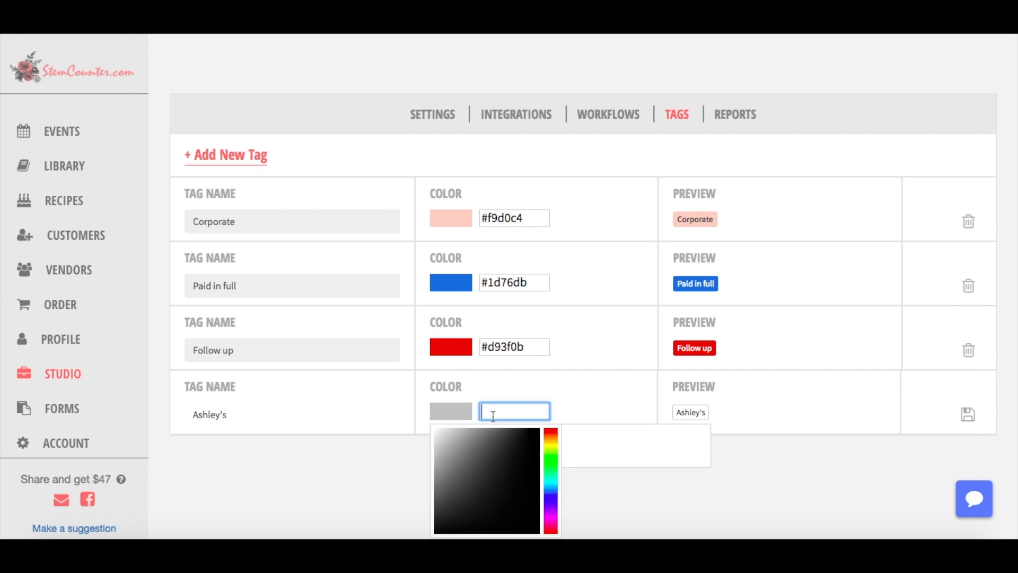
{"action": "left_click", "coordinate": [477, 444]}
{"action": "left_click", "coordinate": [735, 478]}
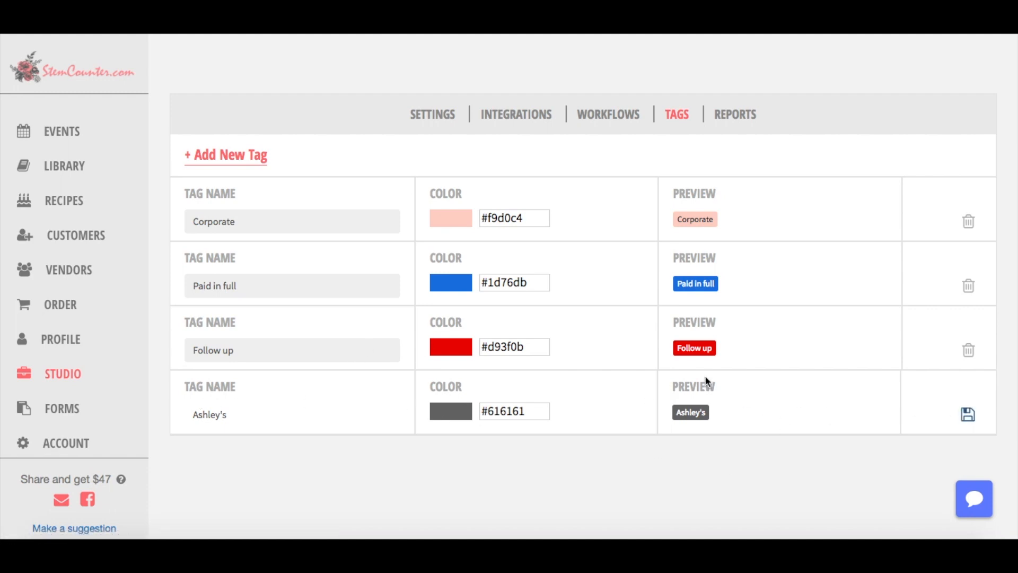
{"action": "left_click", "coordinate": [969, 424]}
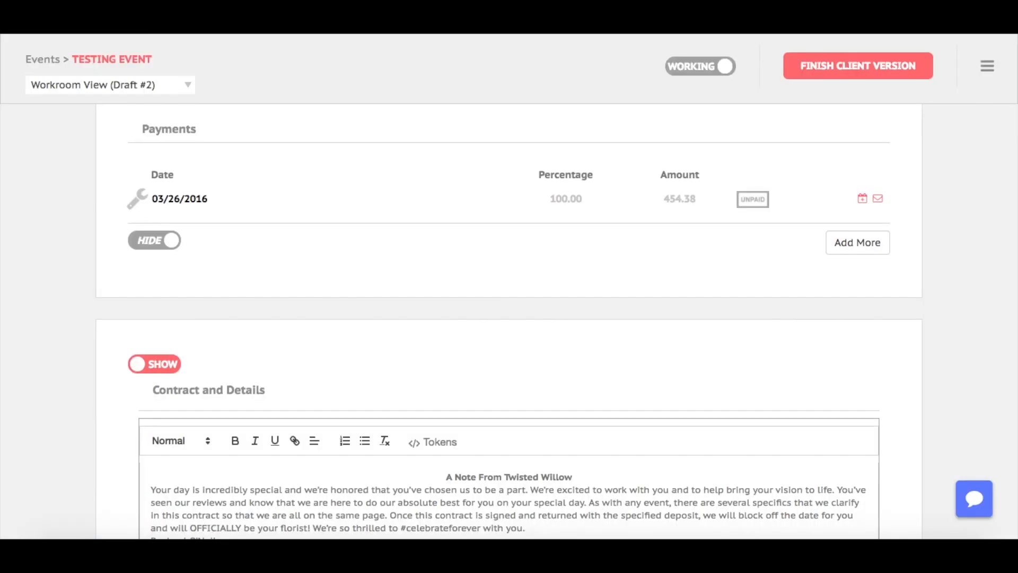
Filter the events list by the Follow up tag, then by the new staff tag.
{"action": "left_click", "coordinate": [52, 59]}
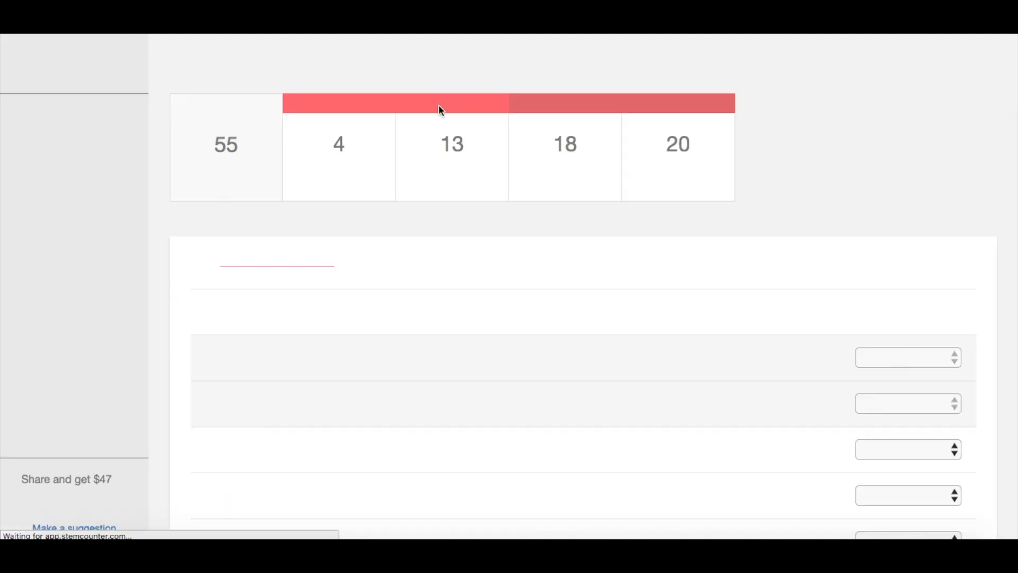
{"action": "scroll", "coordinate": [416, 336], "scroll_direction": "down", "scroll_amount": 7}
{"action": "scroll", "coordinate": [417, 335], "scroll_direction": "down", "scroll_amount": 3}
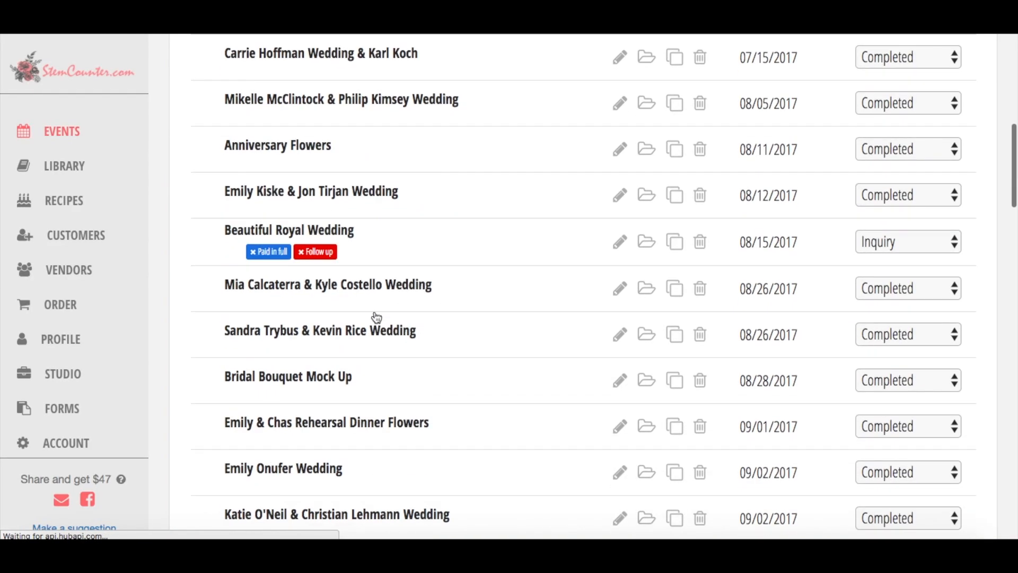
{"action": "left_click", "coordinate": [287, 227]}
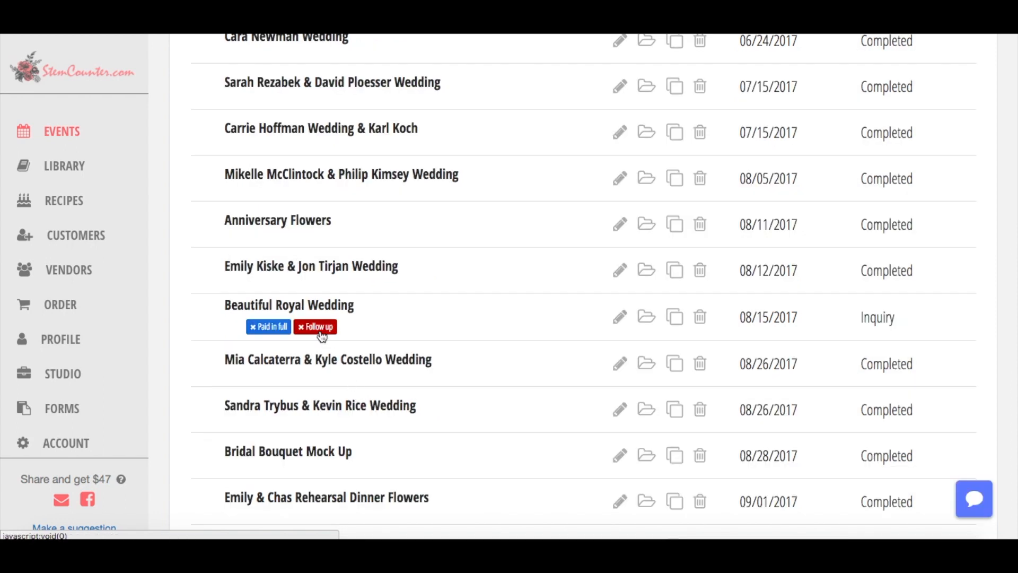
{"action": "scroll", "coordinate": [333, 334], "scroll_direction": "down", "scroll_amount": 10}
{"action": "scroll", "coordinate": [333, 330], "scroll_direction": "down", "scroll_amount": 5}
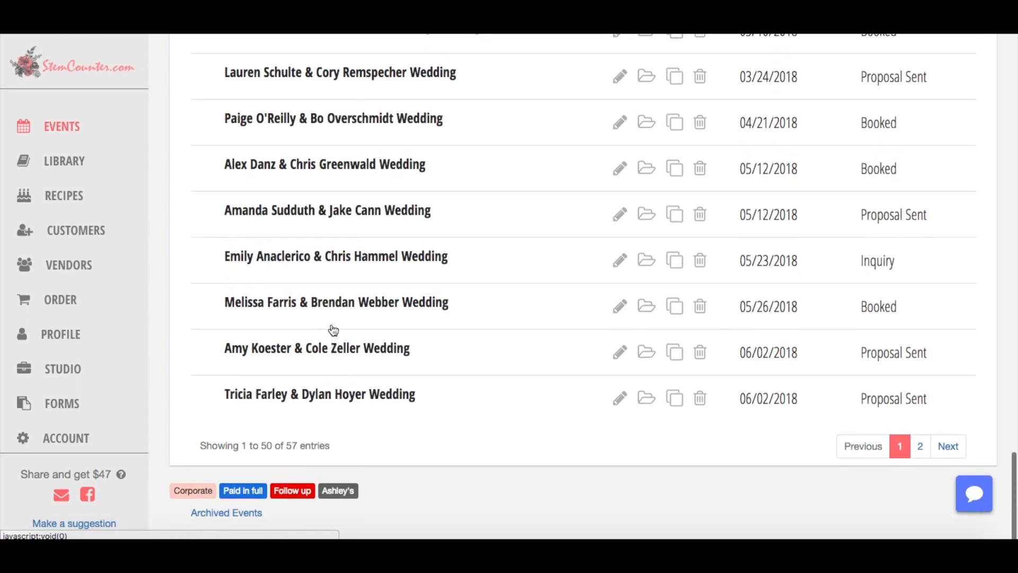
{"action": "left_click", "coordinate": [292, 496]}
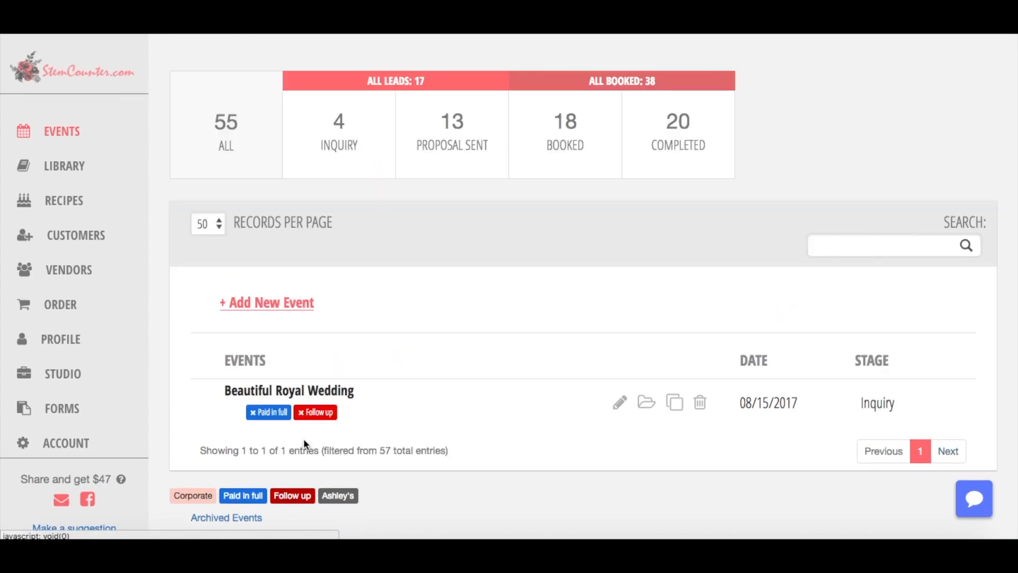
{"action": "left_click", "coordinate": [345, 497]}
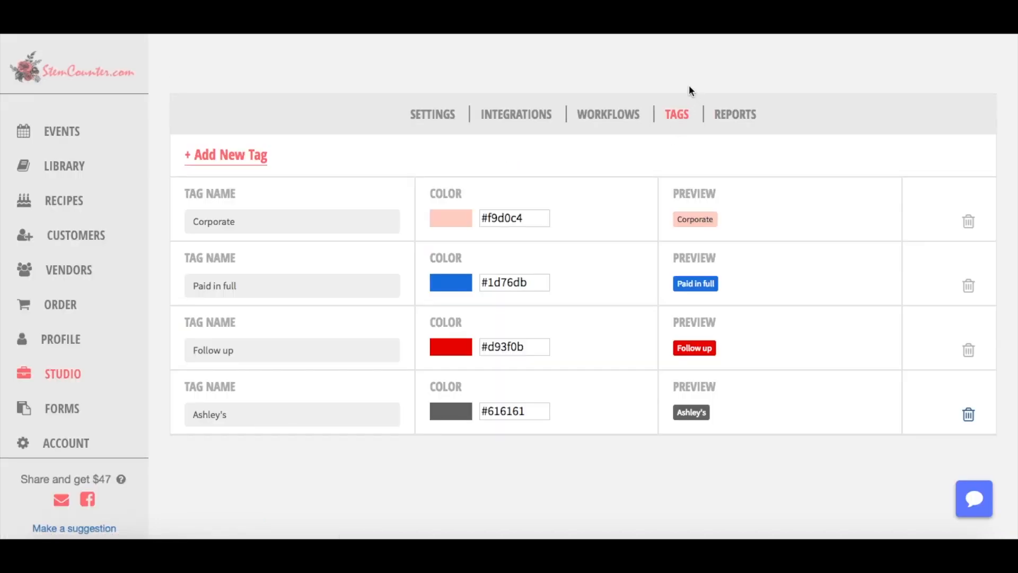
{"action": "left_click", "coordinate": [632, 113]}
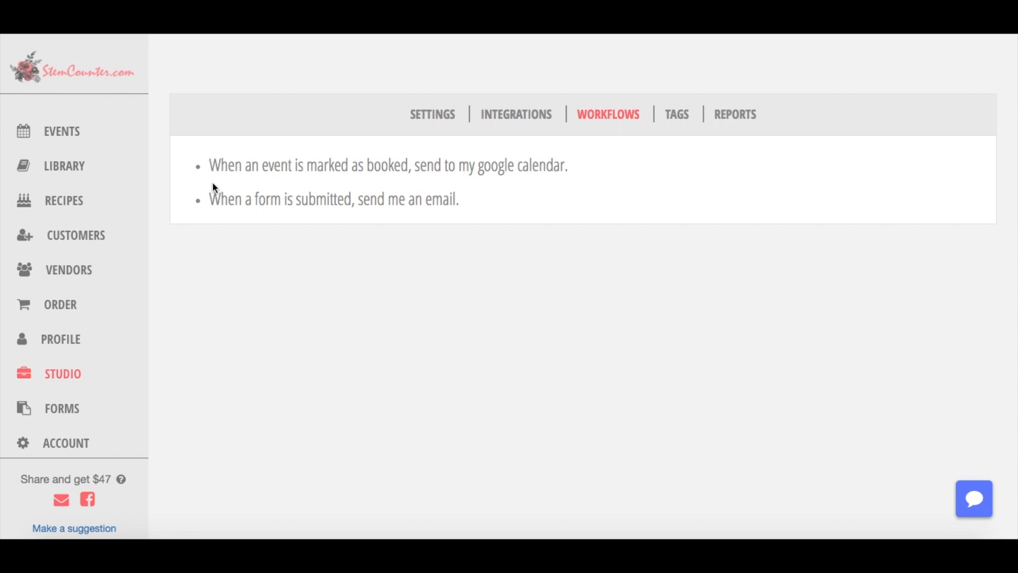
Review the send-to-Google-Calendar workflow rule, then go to the Orders list.
{"action": "left_click_drag", "start_coordinate": [208, 164], "coordinate": [564, 173]}
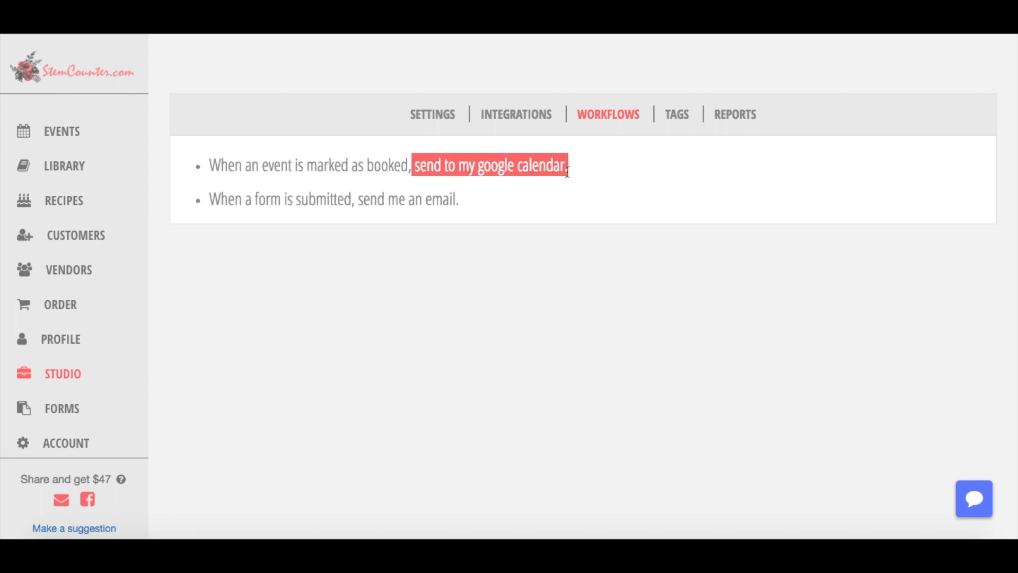
{"action": "left_click", "coordinate": [206, 192]}
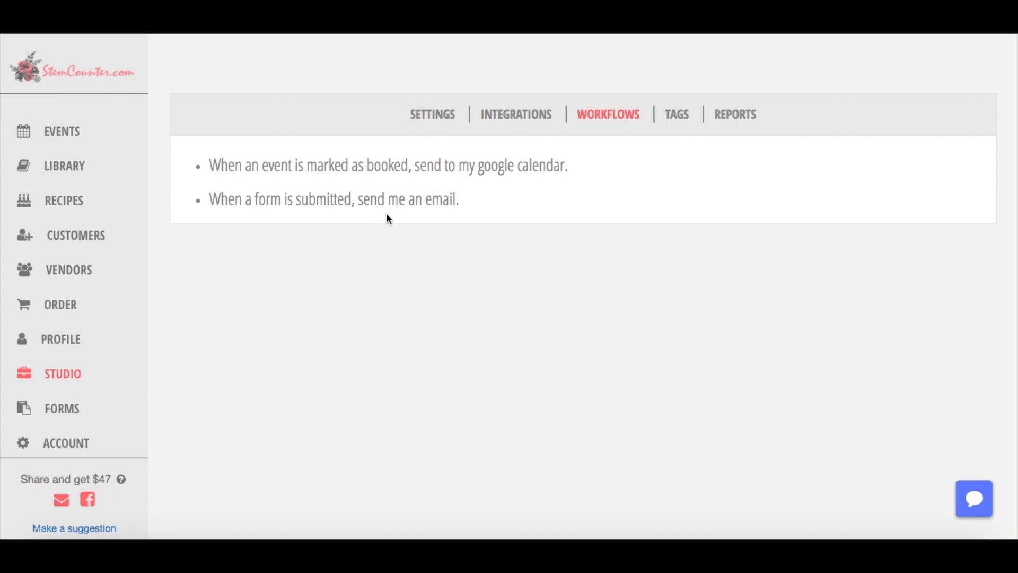
{"action": "left_click", "coordinate": [77, 303]}
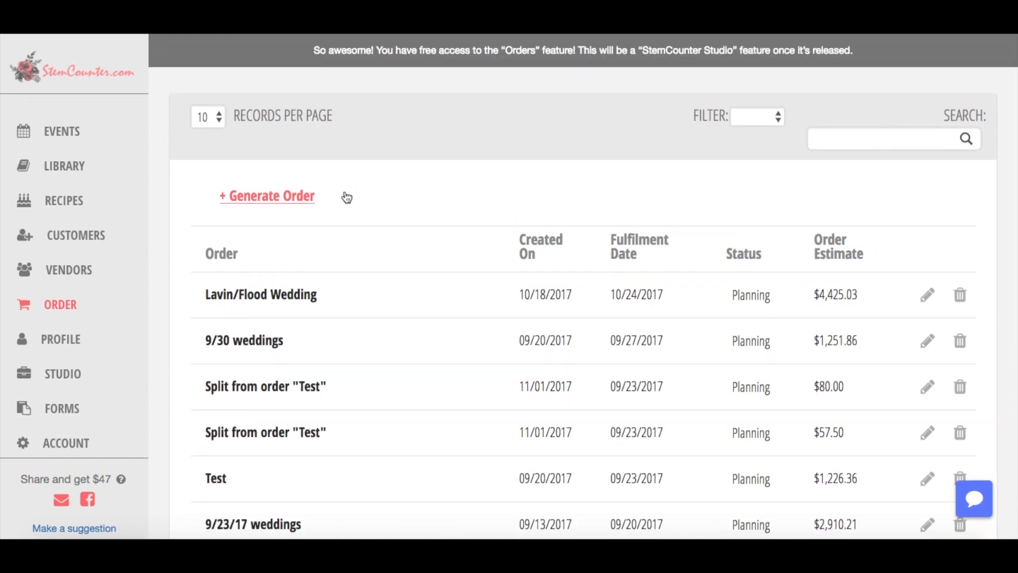
{"action": "left_click", "coordinate": [296, 206]}
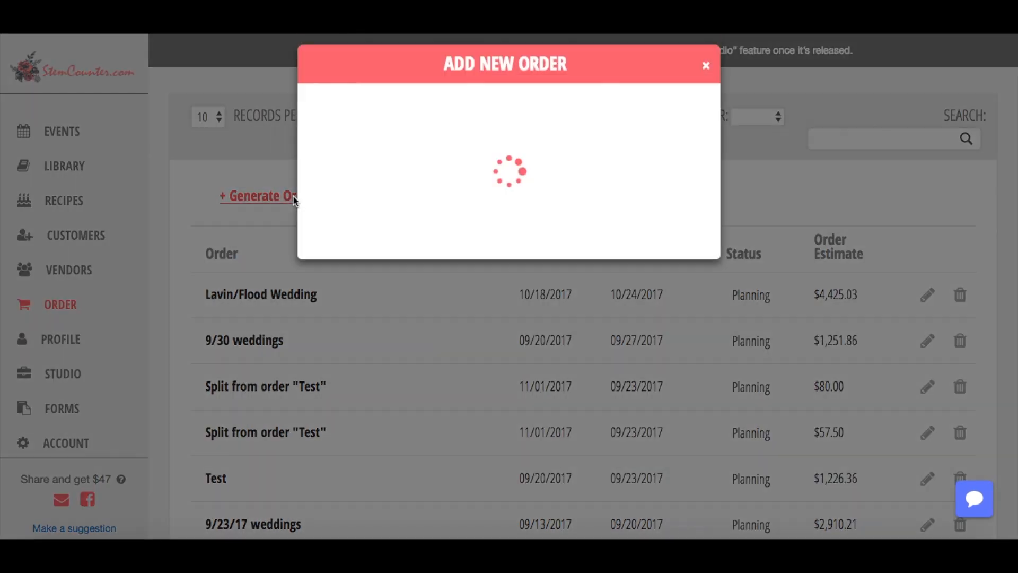
{"action": "left_click", "coordinate": [450, 289]}
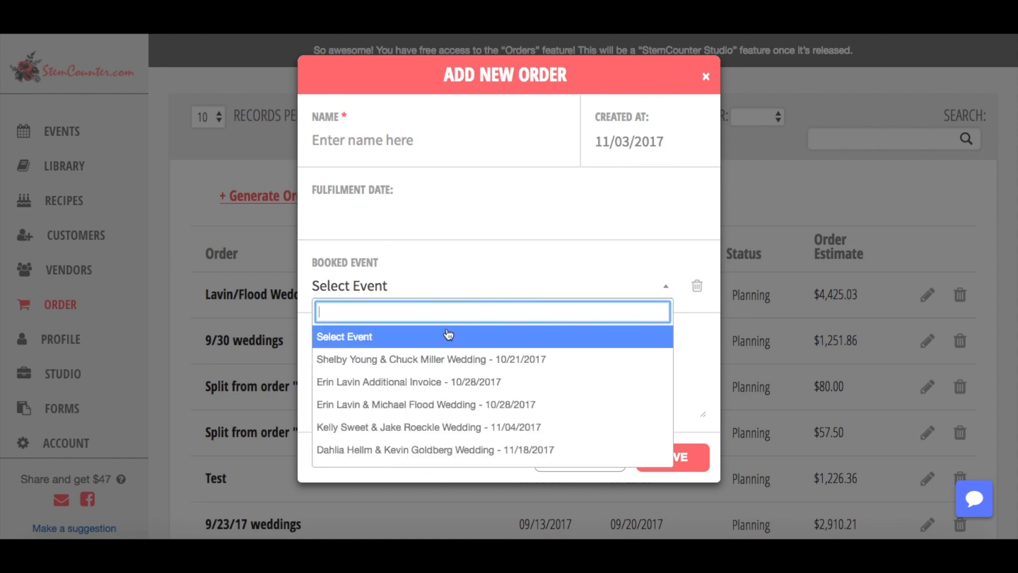
{"action": "left_click", "coordinate": [447, 357]}
{"action": "left_click", "coordinate": [419, 317]}
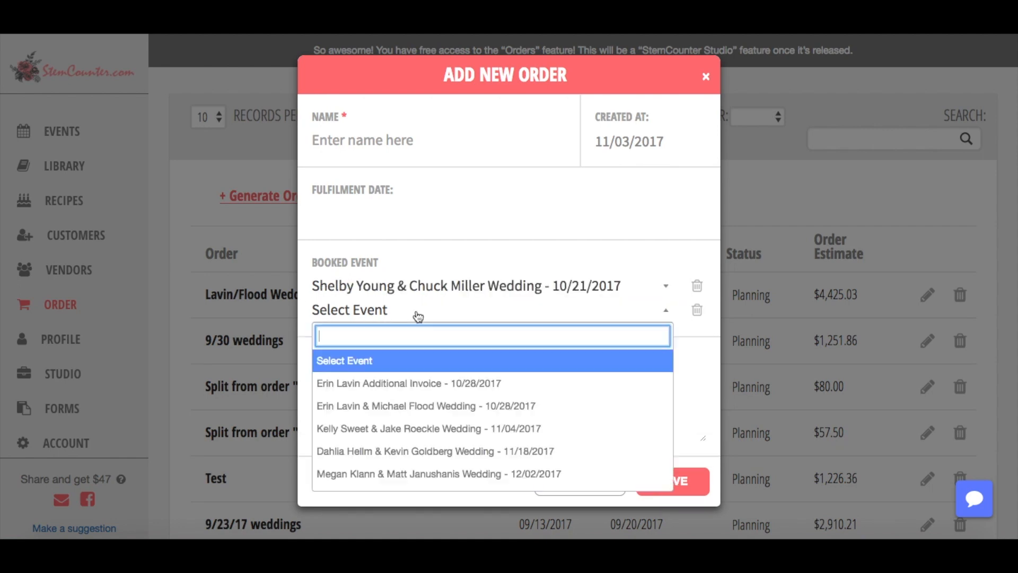
{"action": "left_click", "coordinate": [436, 409]}
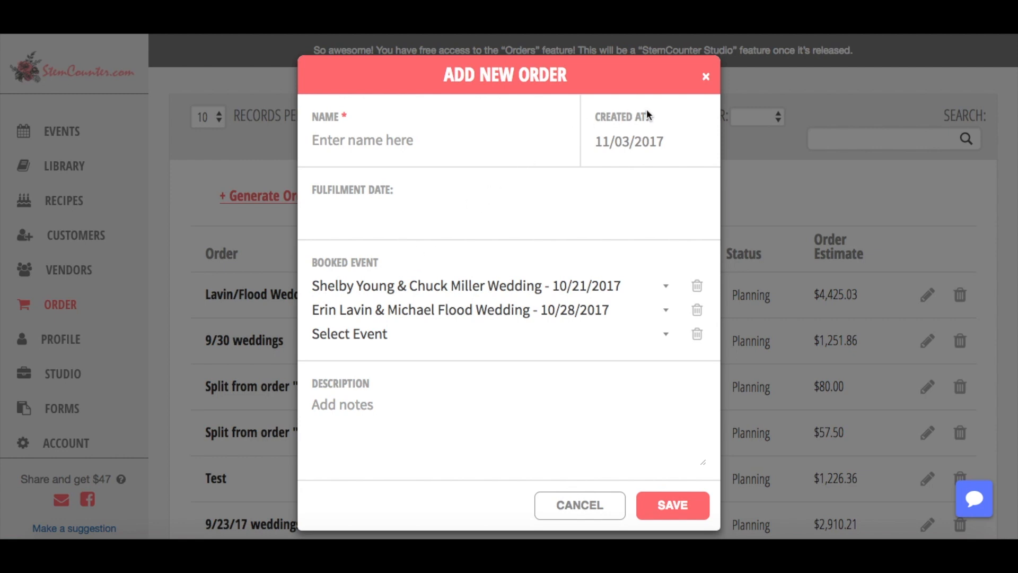
{"action": "left_click", "coordinate": [708, 77]}
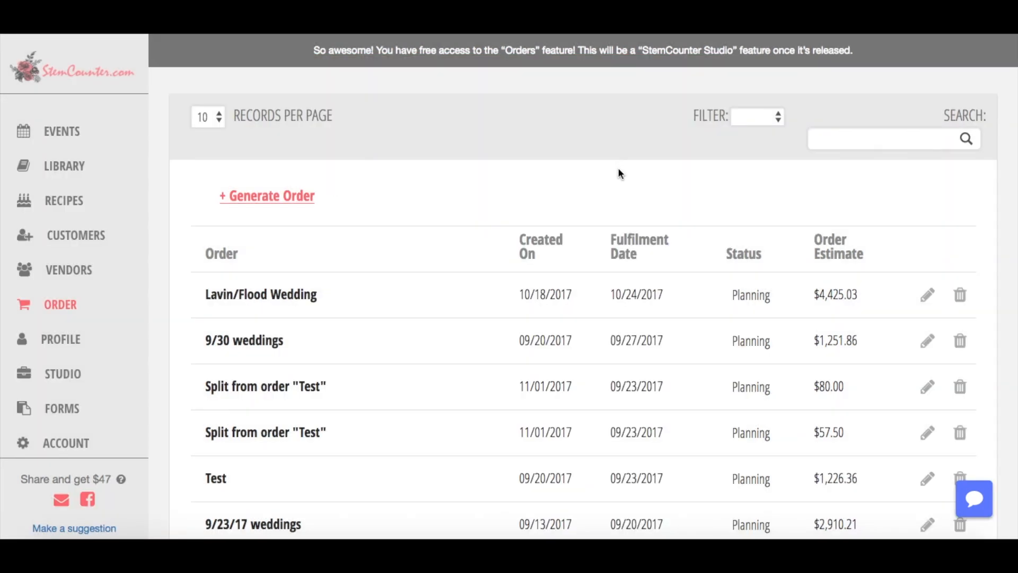